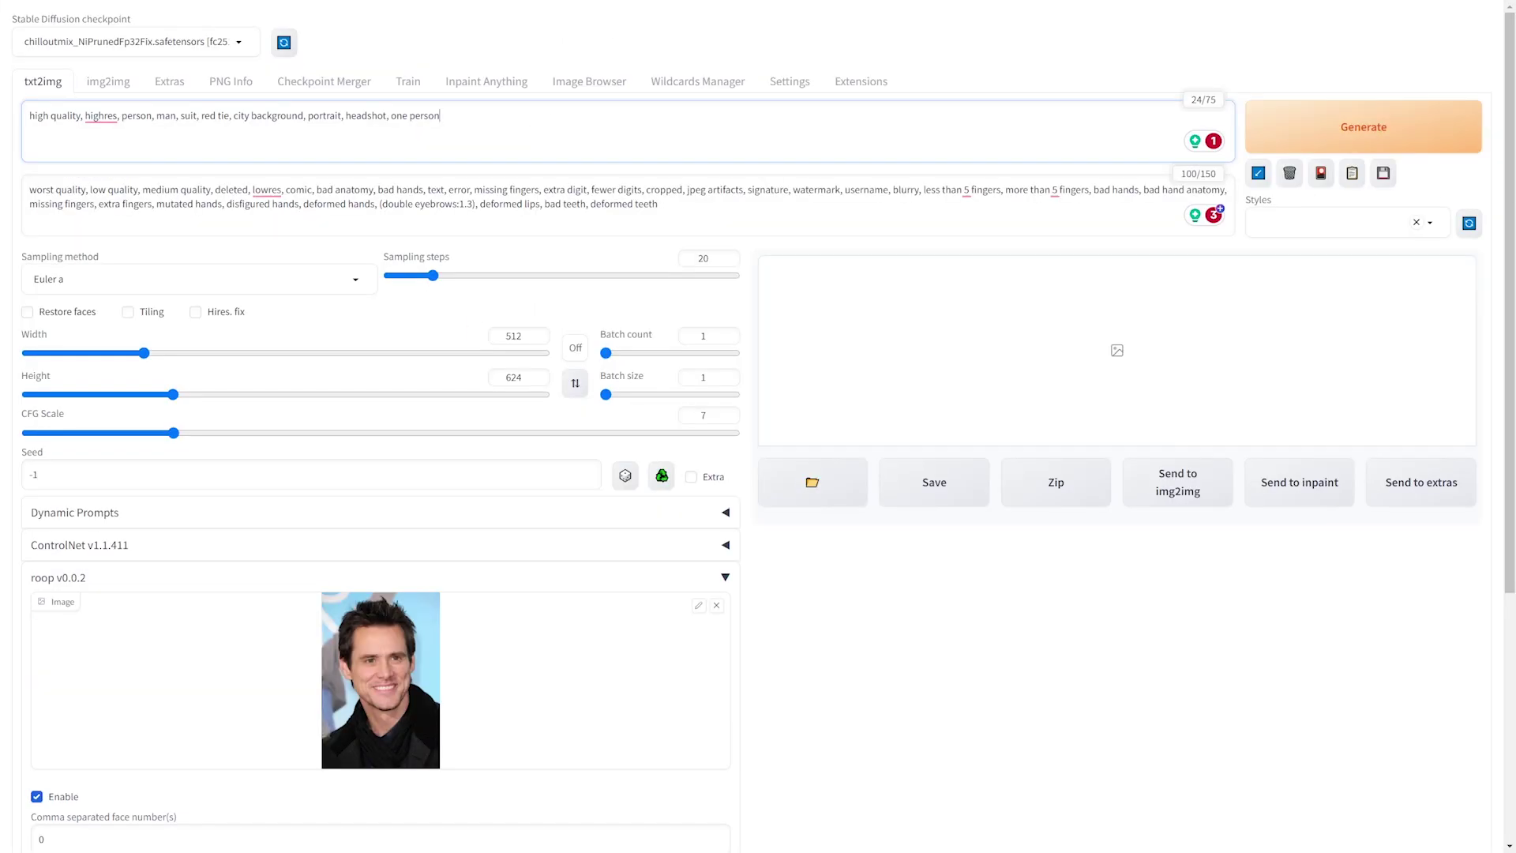
# Generate the red-tie suited-man portrait with the roop face swap applied.
pyautogui.click(1323, 138)
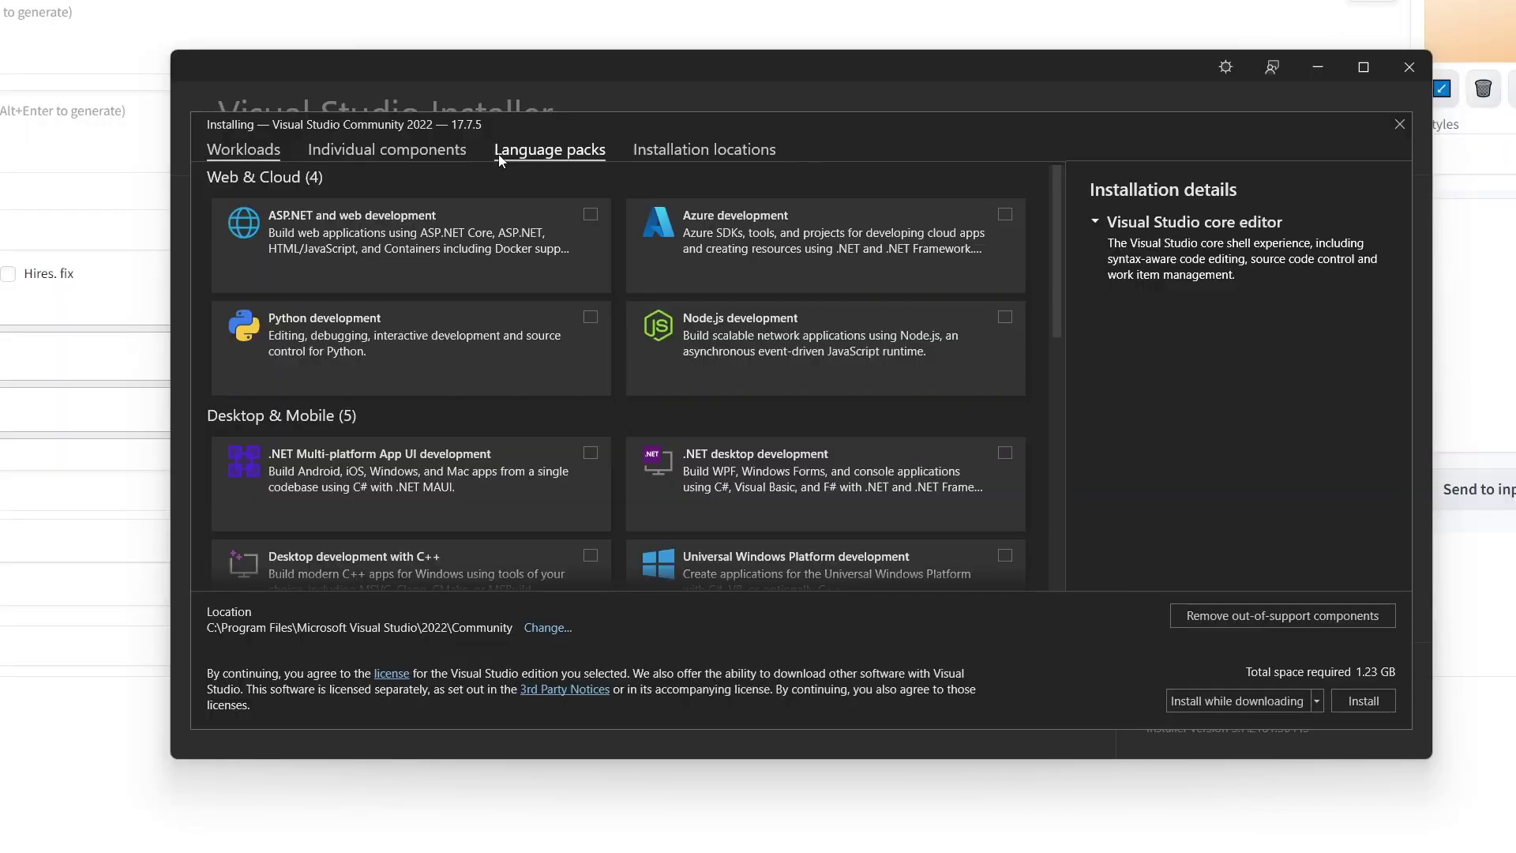
# Tick Python development, Desktop development with C++ and Visual Studio extension development, then install them.
pyautogui.click(590, 318)
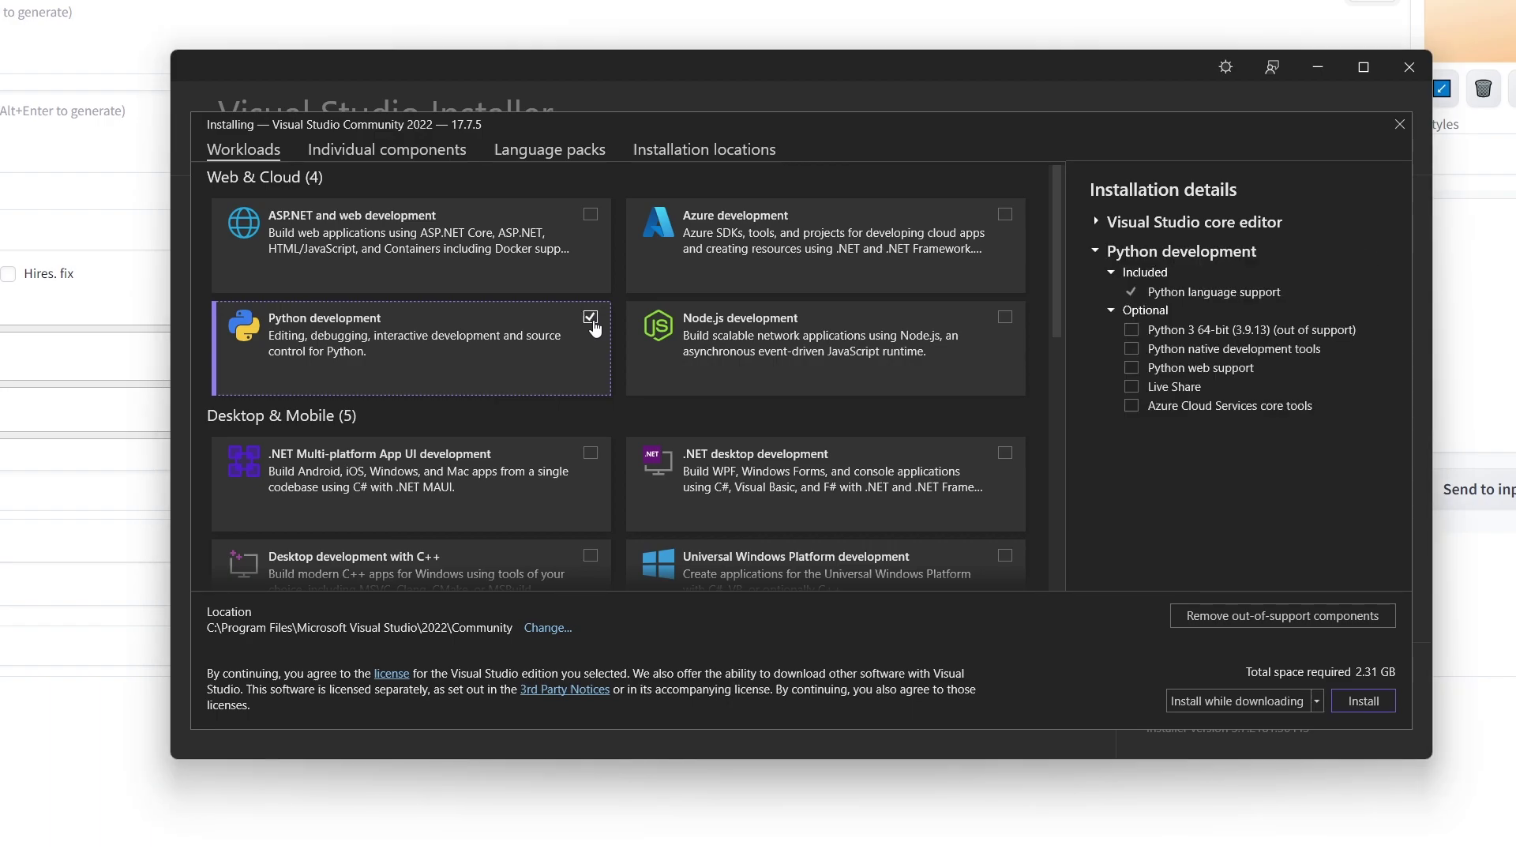
pyautogui.scroll(-2, 595, 324)
pyautogui.click(591, 367)
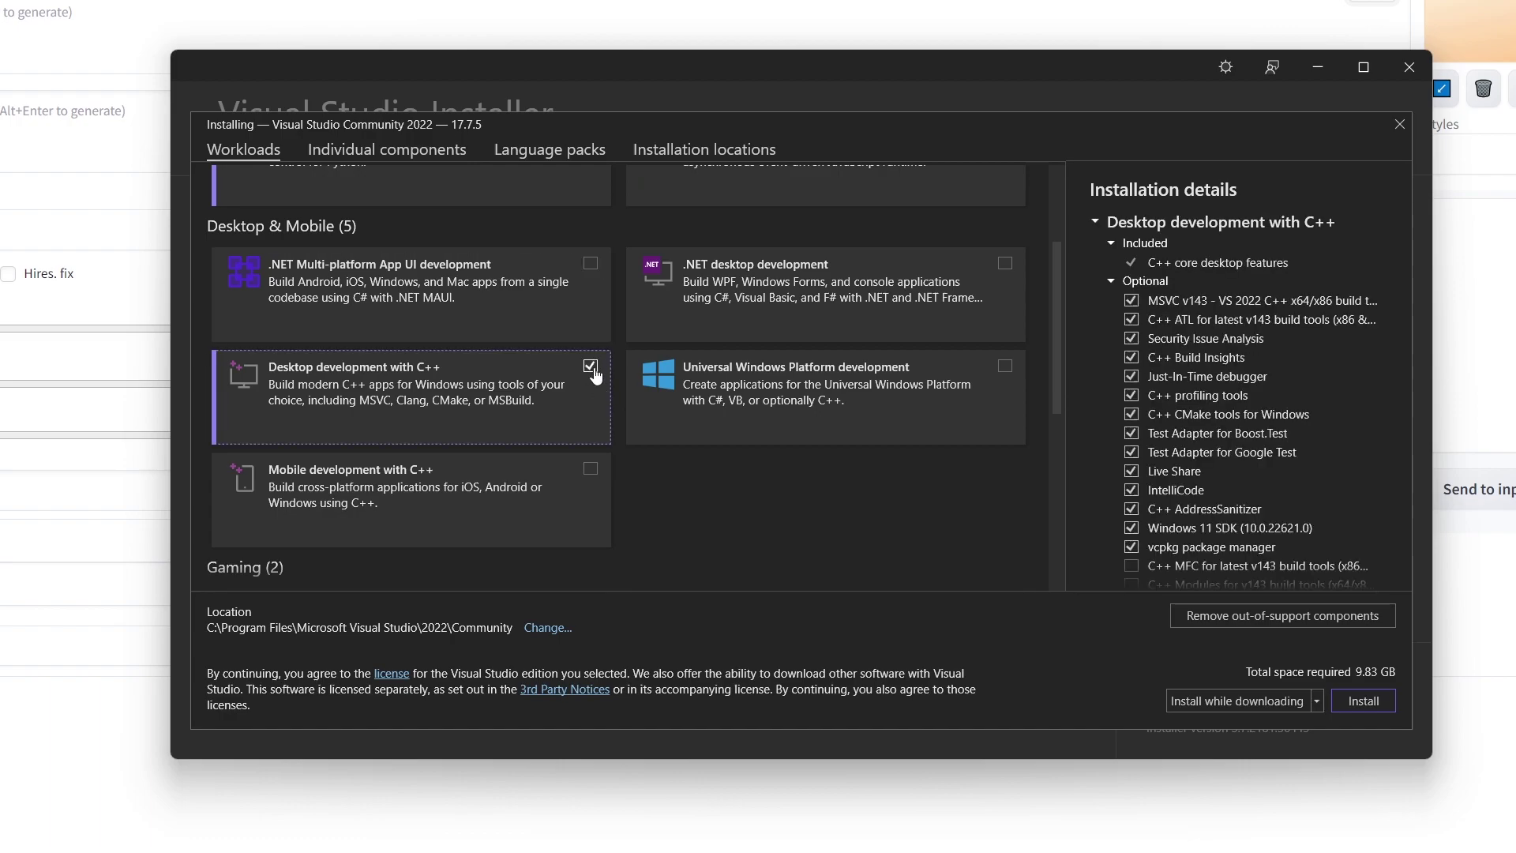
pyautogui.scroll(-5, 594, 377)
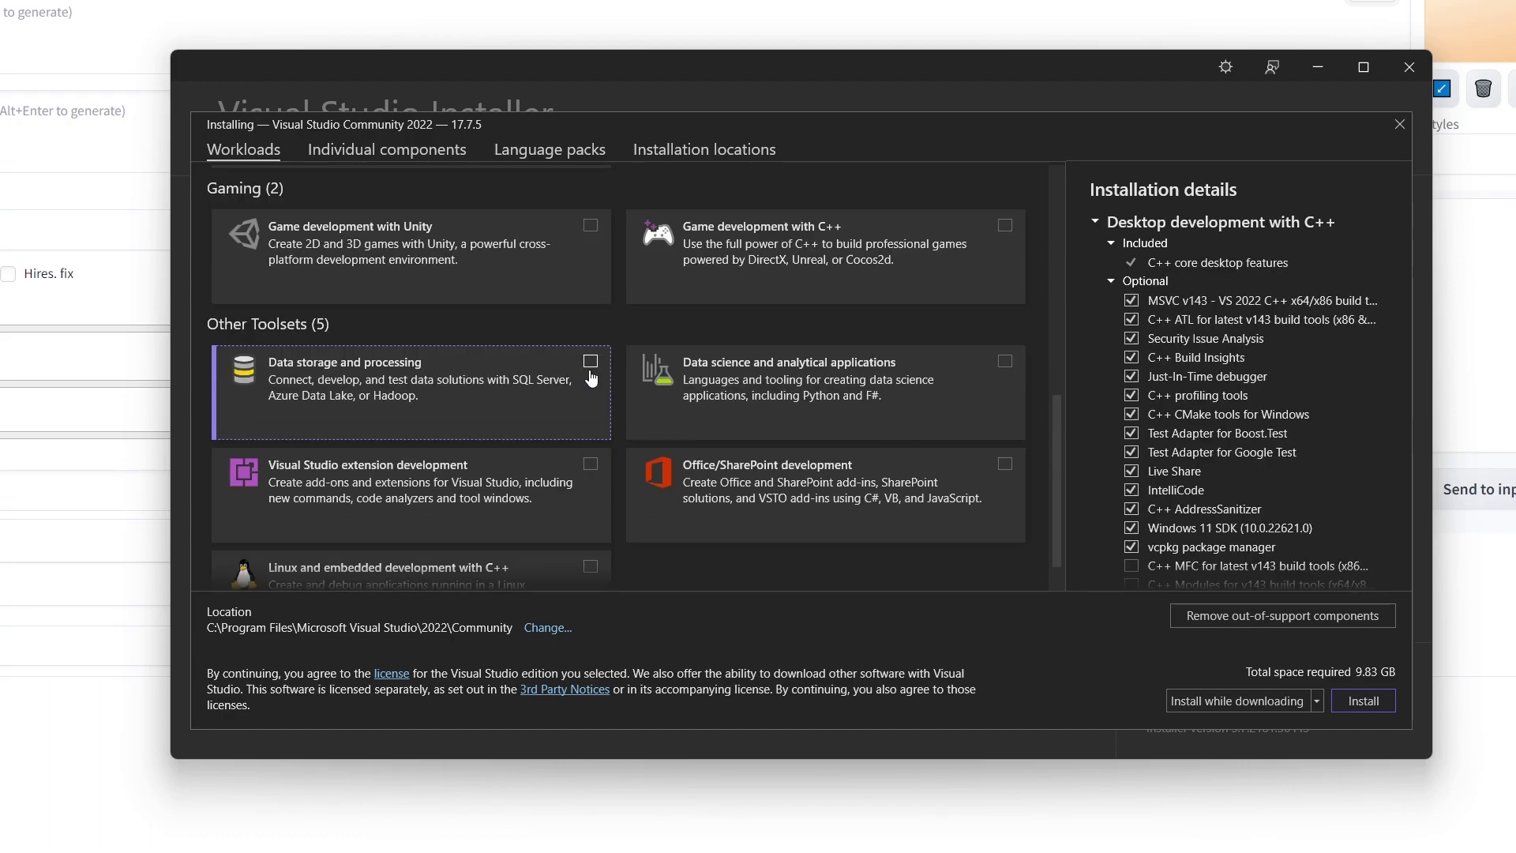
pyautogui.scroll(-1, 591, 378)
pyautogui.click(590, 416)
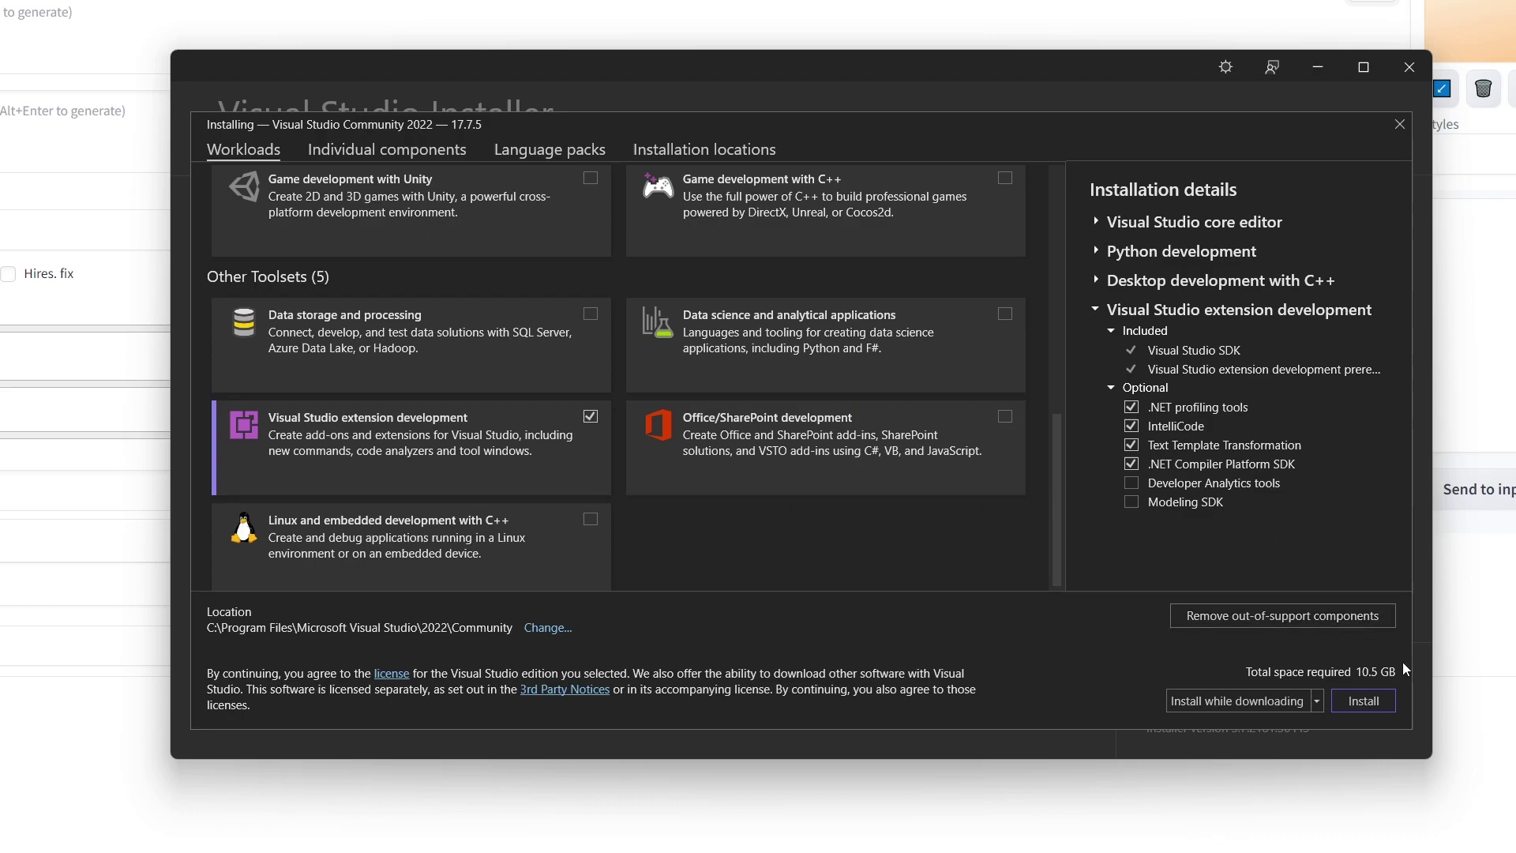
pyautogui.click(1354, 697)
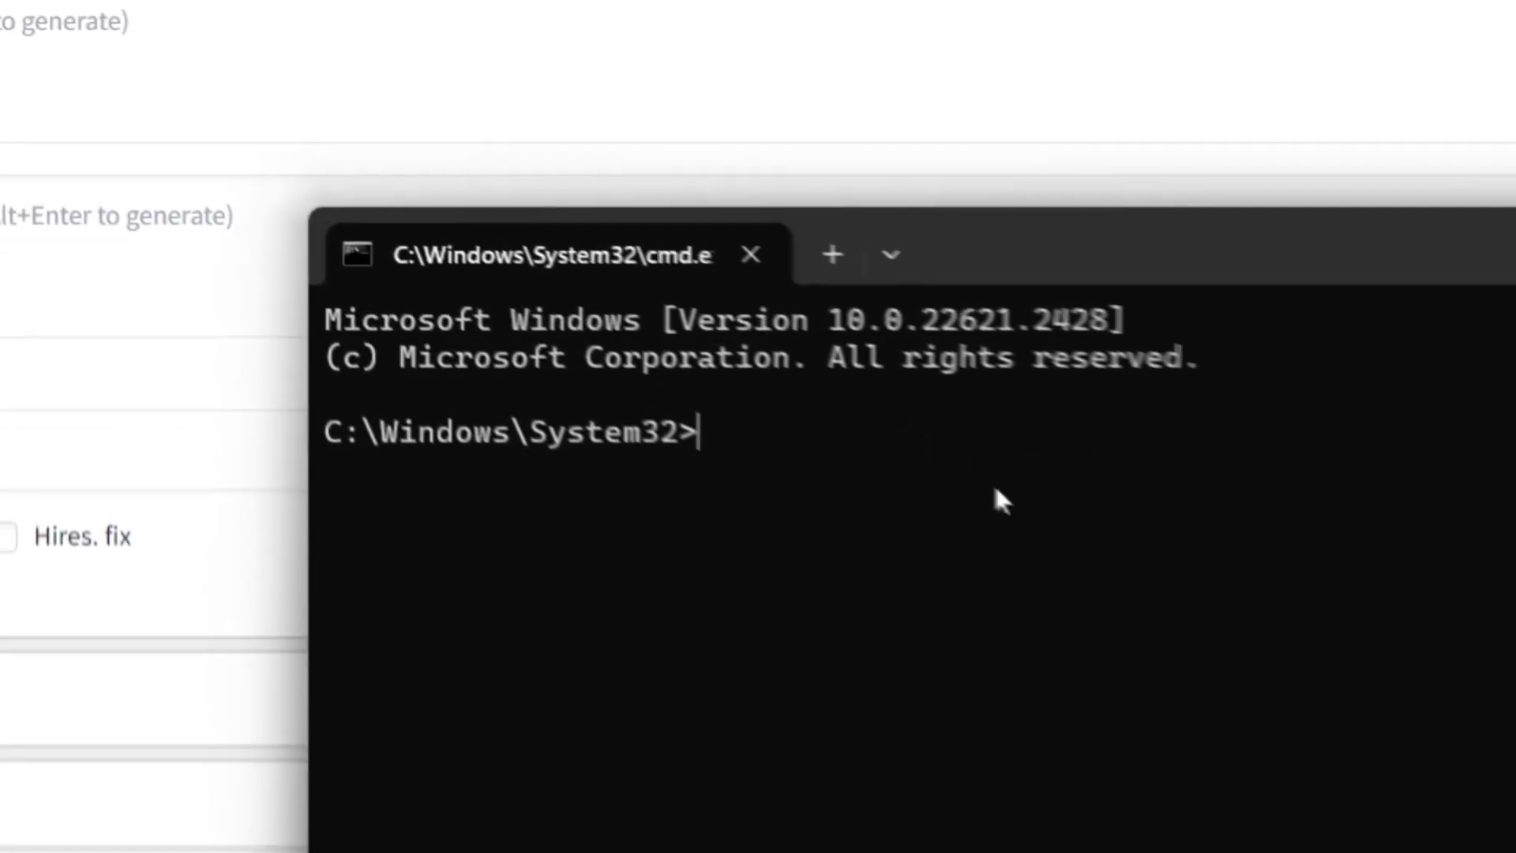
# Run pip install insightface==0.7.3 in Command Prompt.
pyautogui.write('pip install insightface==0.7.3')
pyautogui.press('Return')
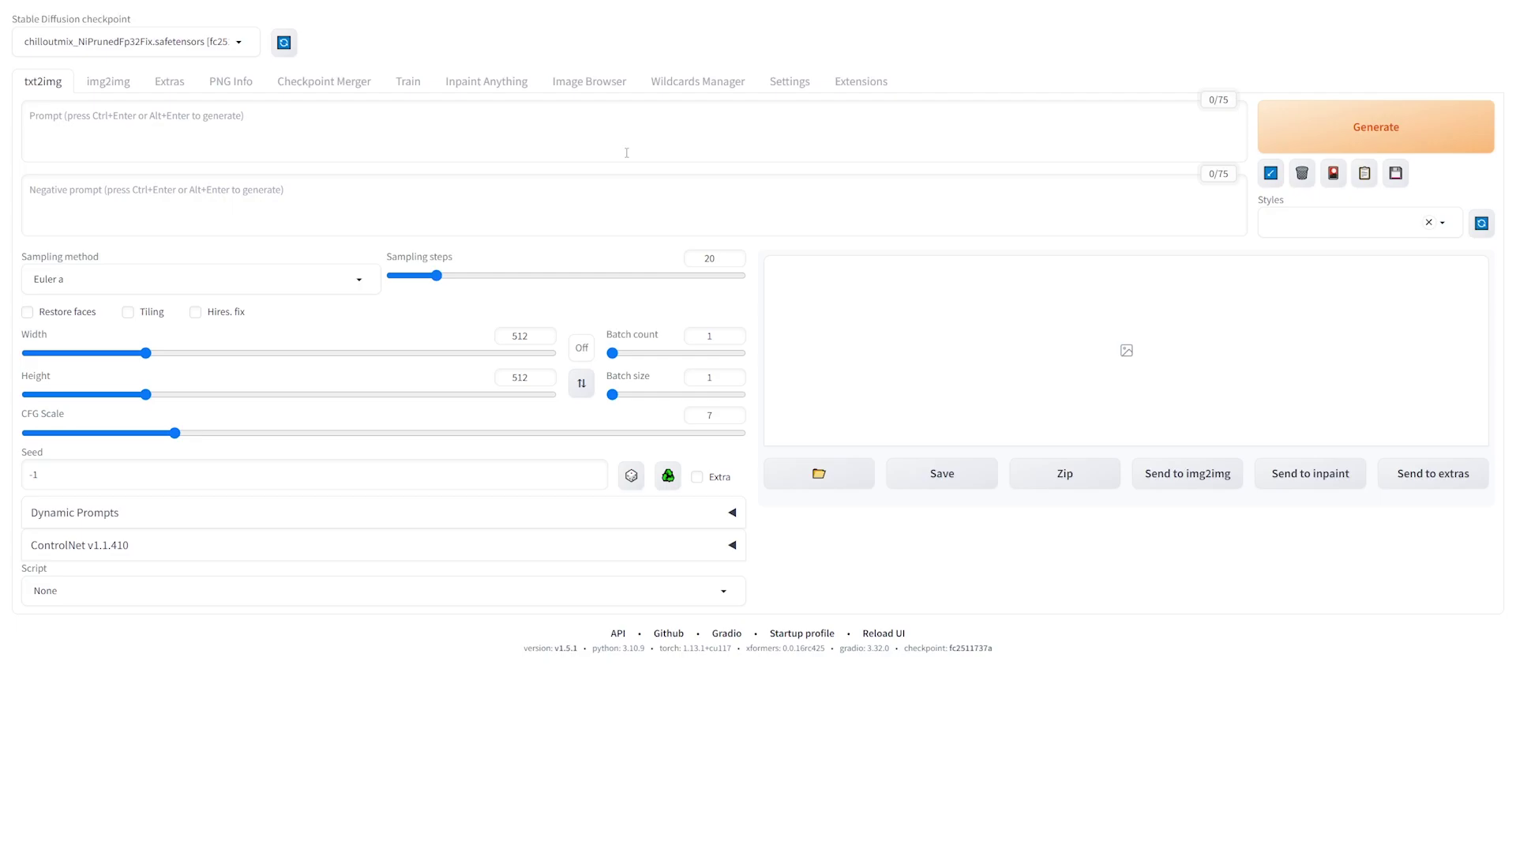
# Install sd-webui-roop from the Available extensions list after searching 'roop', then apply and restart the UI.
pyautogui.click(848, 87)
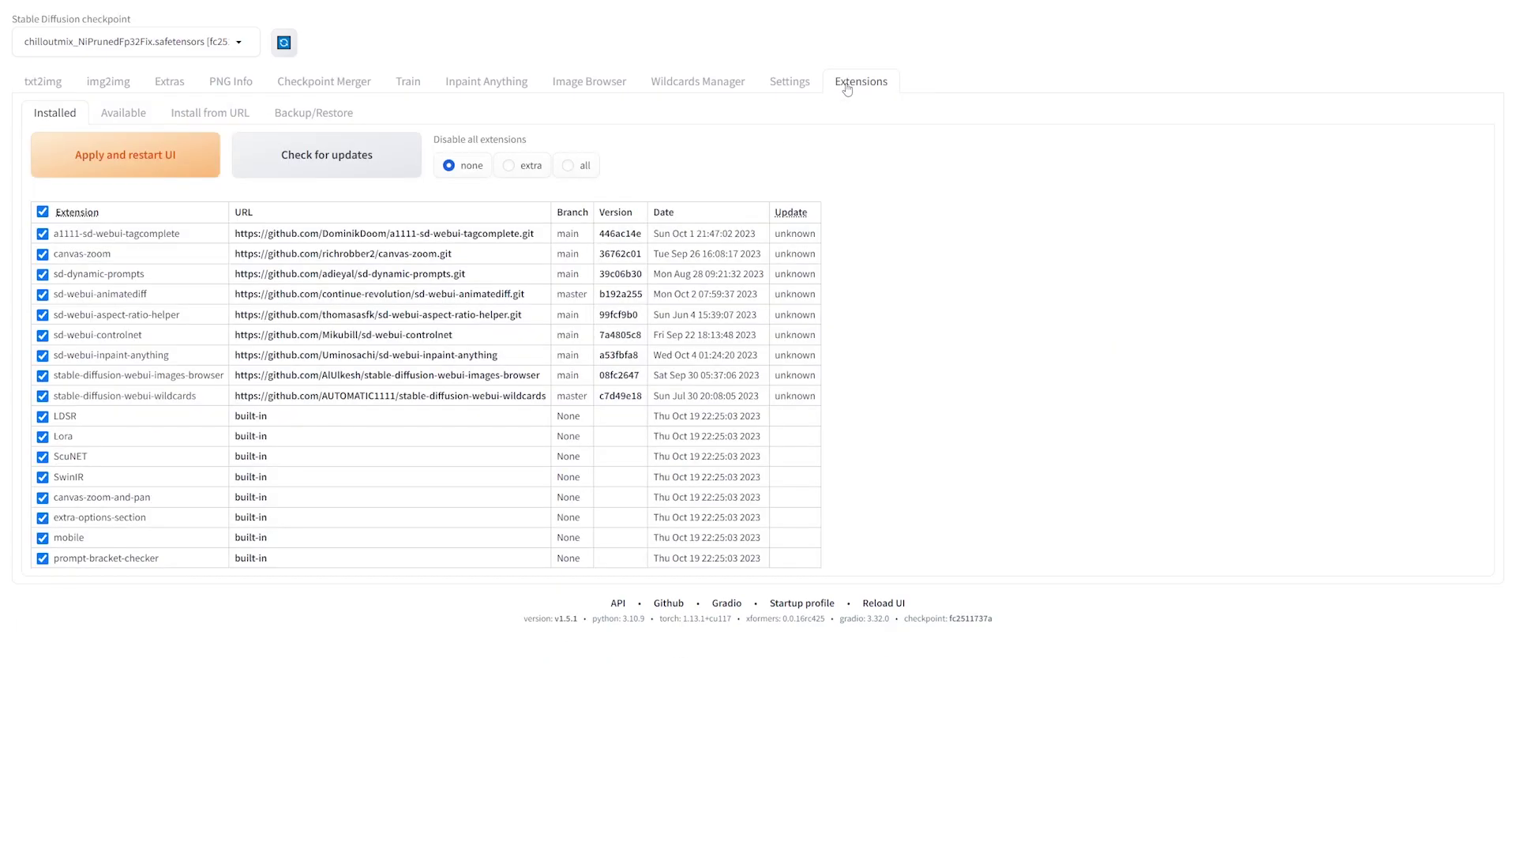
pyautogui.click(121, 117)
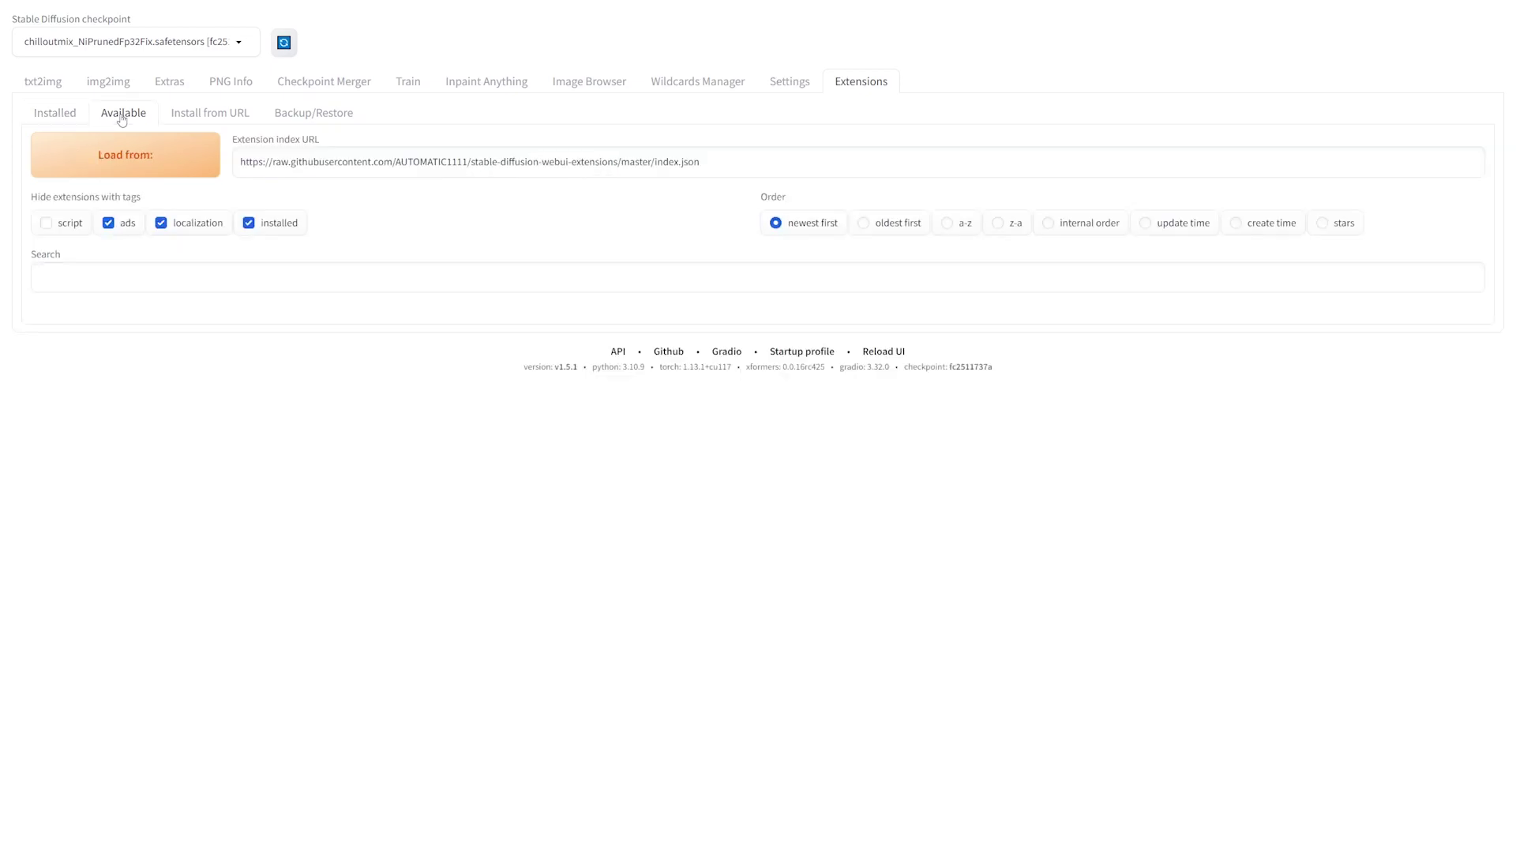
pyautogui.click(198, 160)
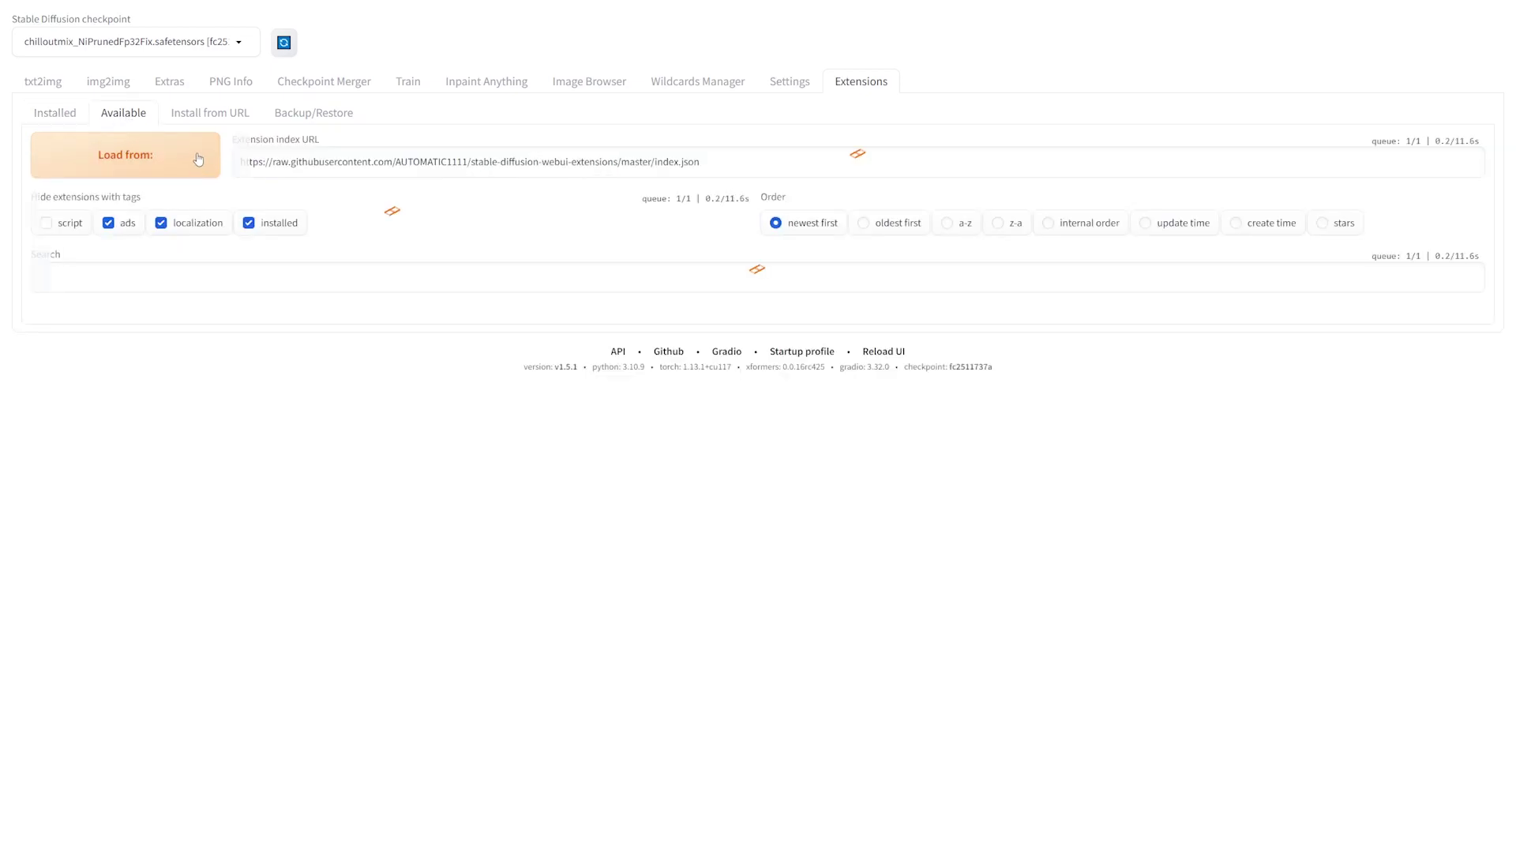
pyautogui.click(164, 306)
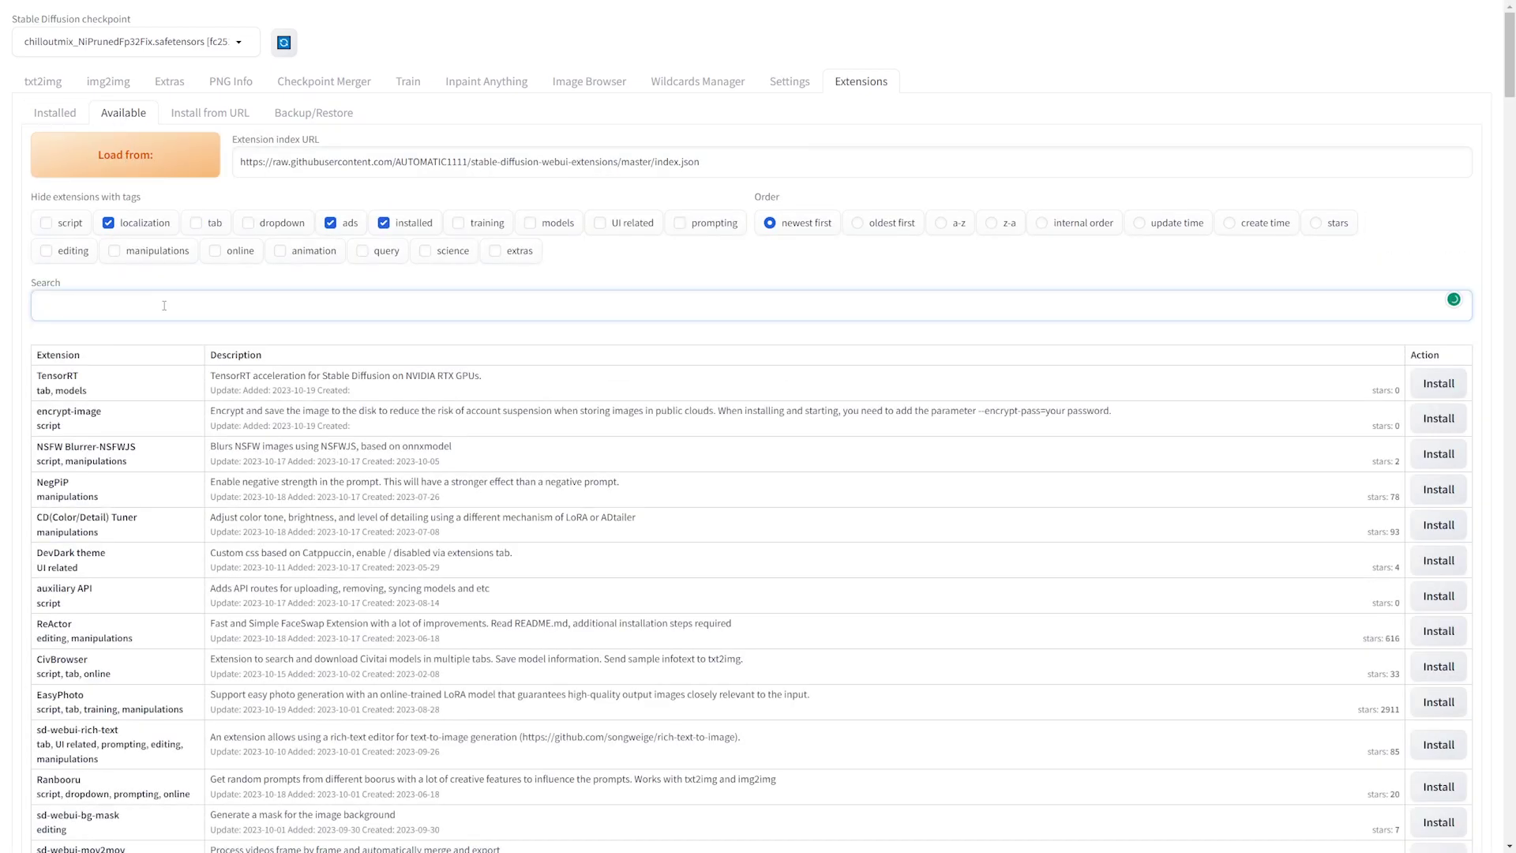
pyautogui.write('roop')
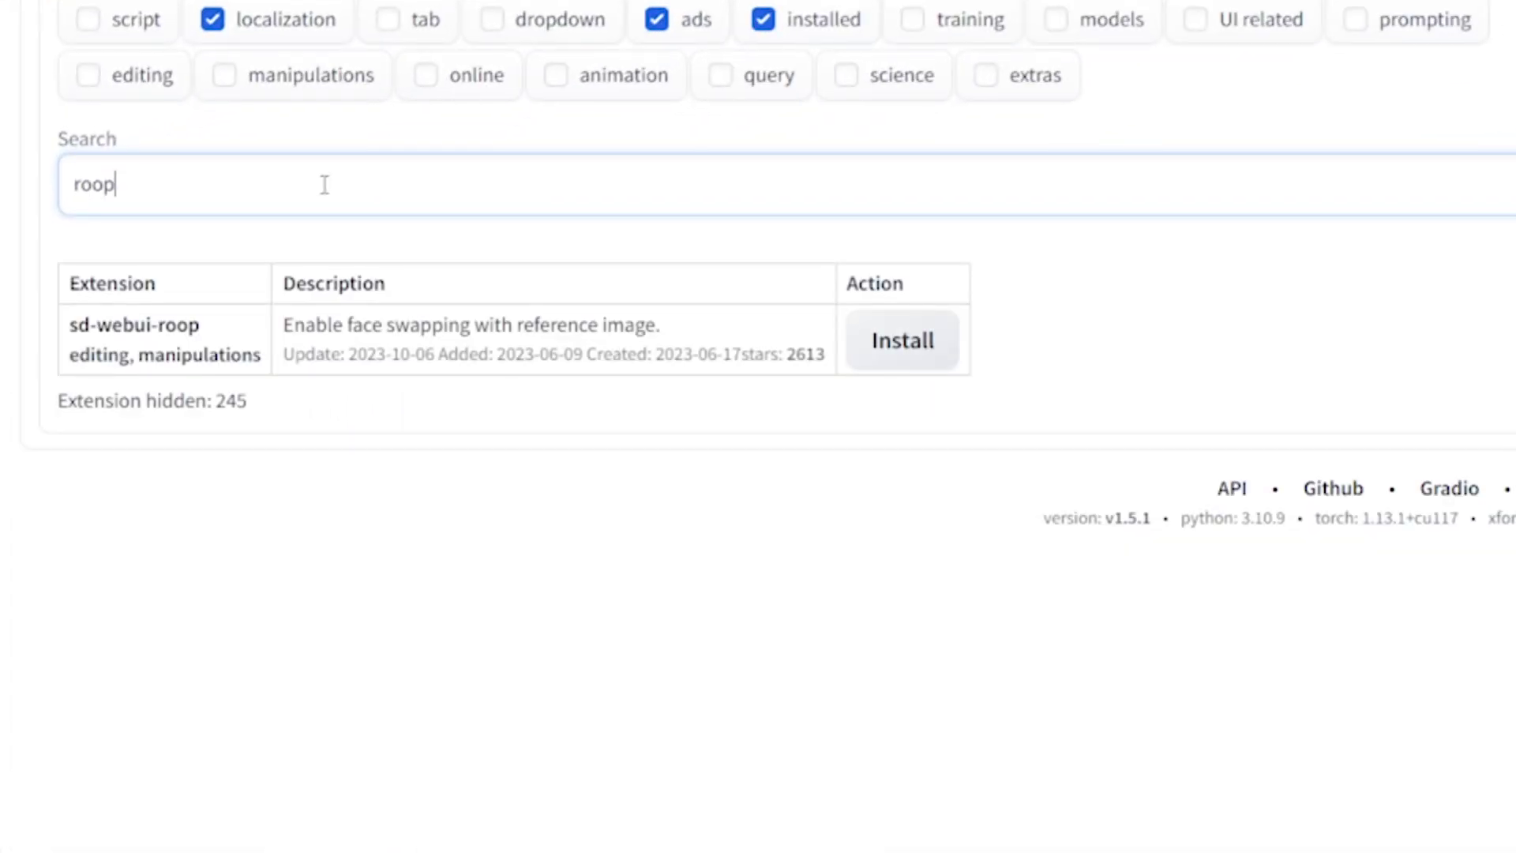
pyautogui.click(895, 359)
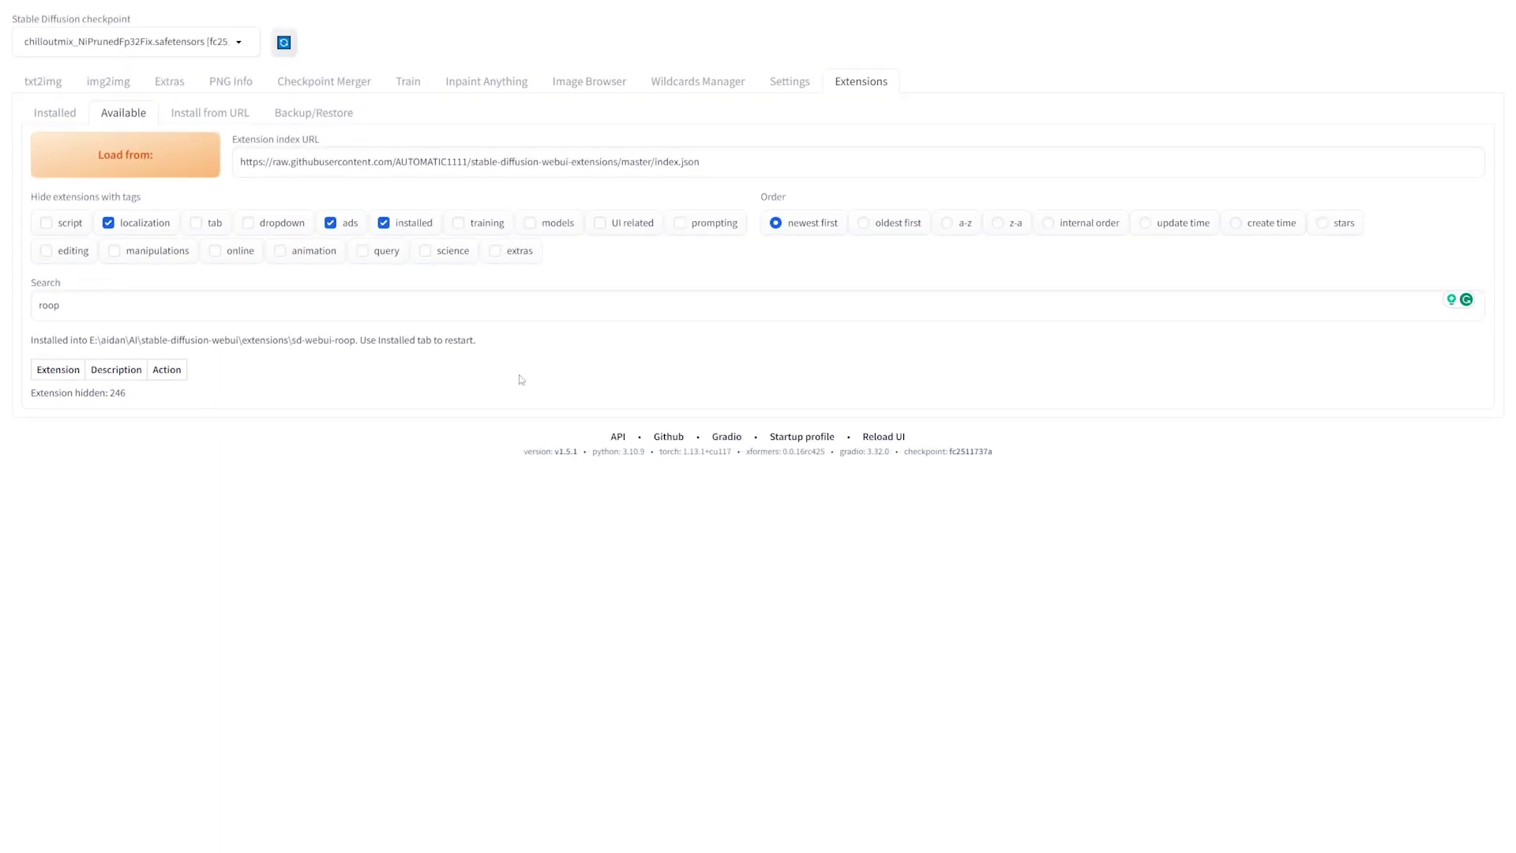
pyautogui.click(73, 118)
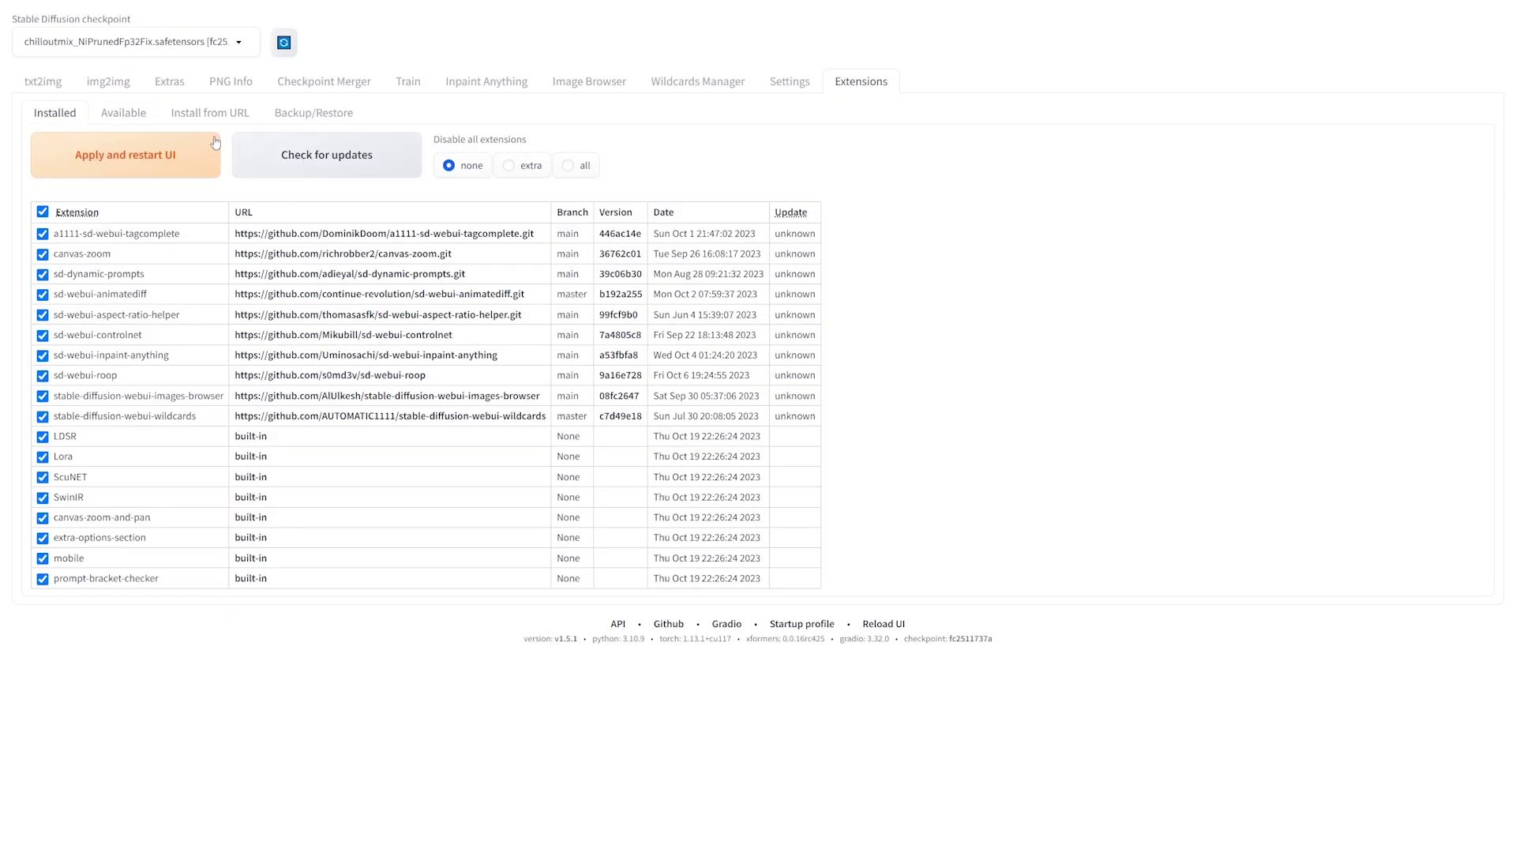
pyautogui.click(160, 154)
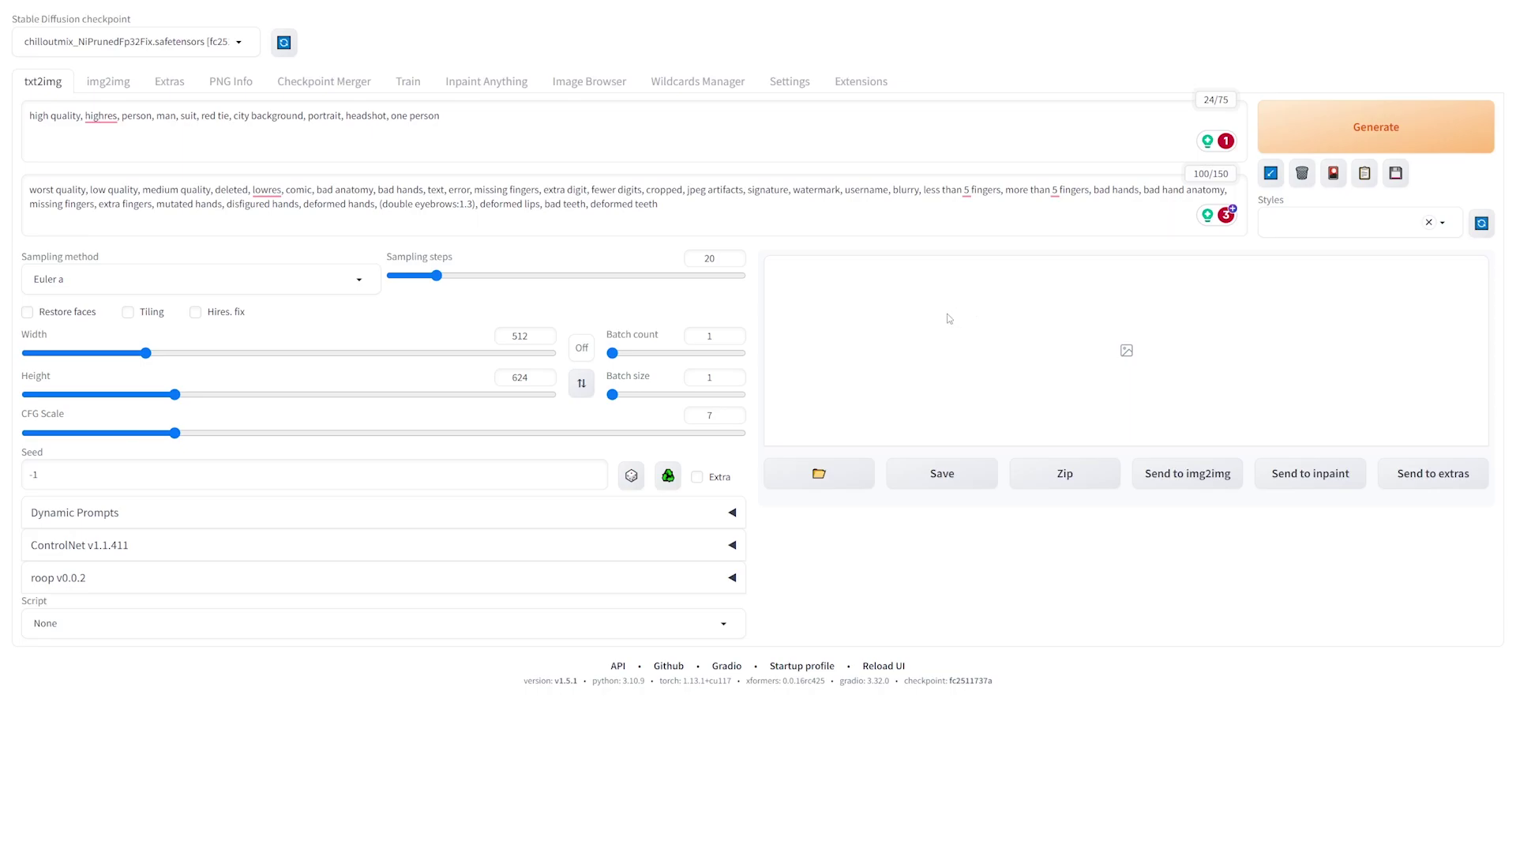
# Expand roop v0.0.2, drop the reference face photo into its Image box, and tick Enable.
pyautogui.click(732, 578)
pyautogui.scroll(-4, 814, 537)
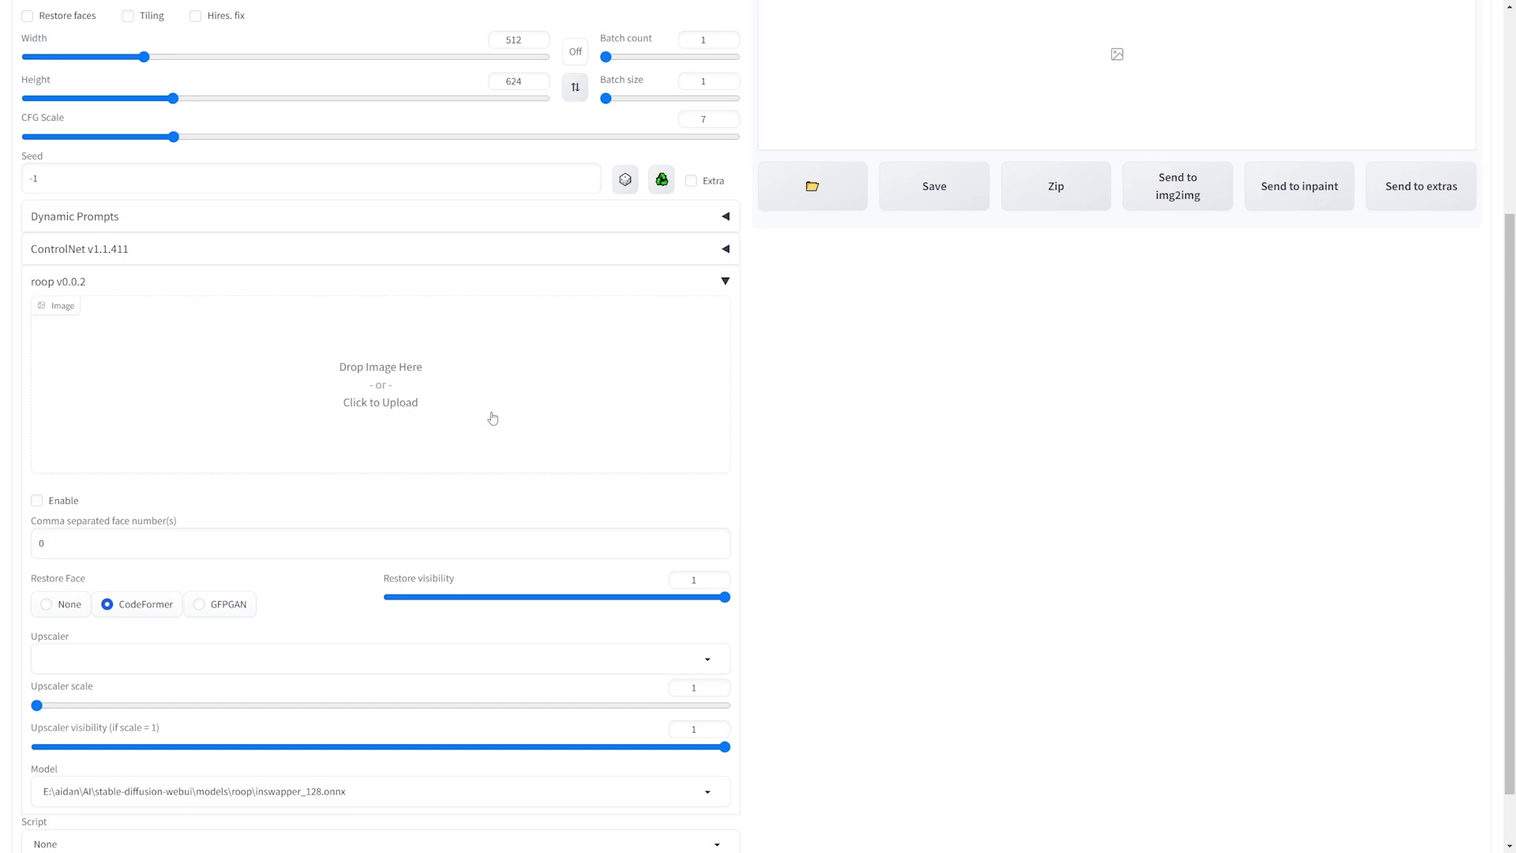
pyautogui.scroll(4, 1107, 133)
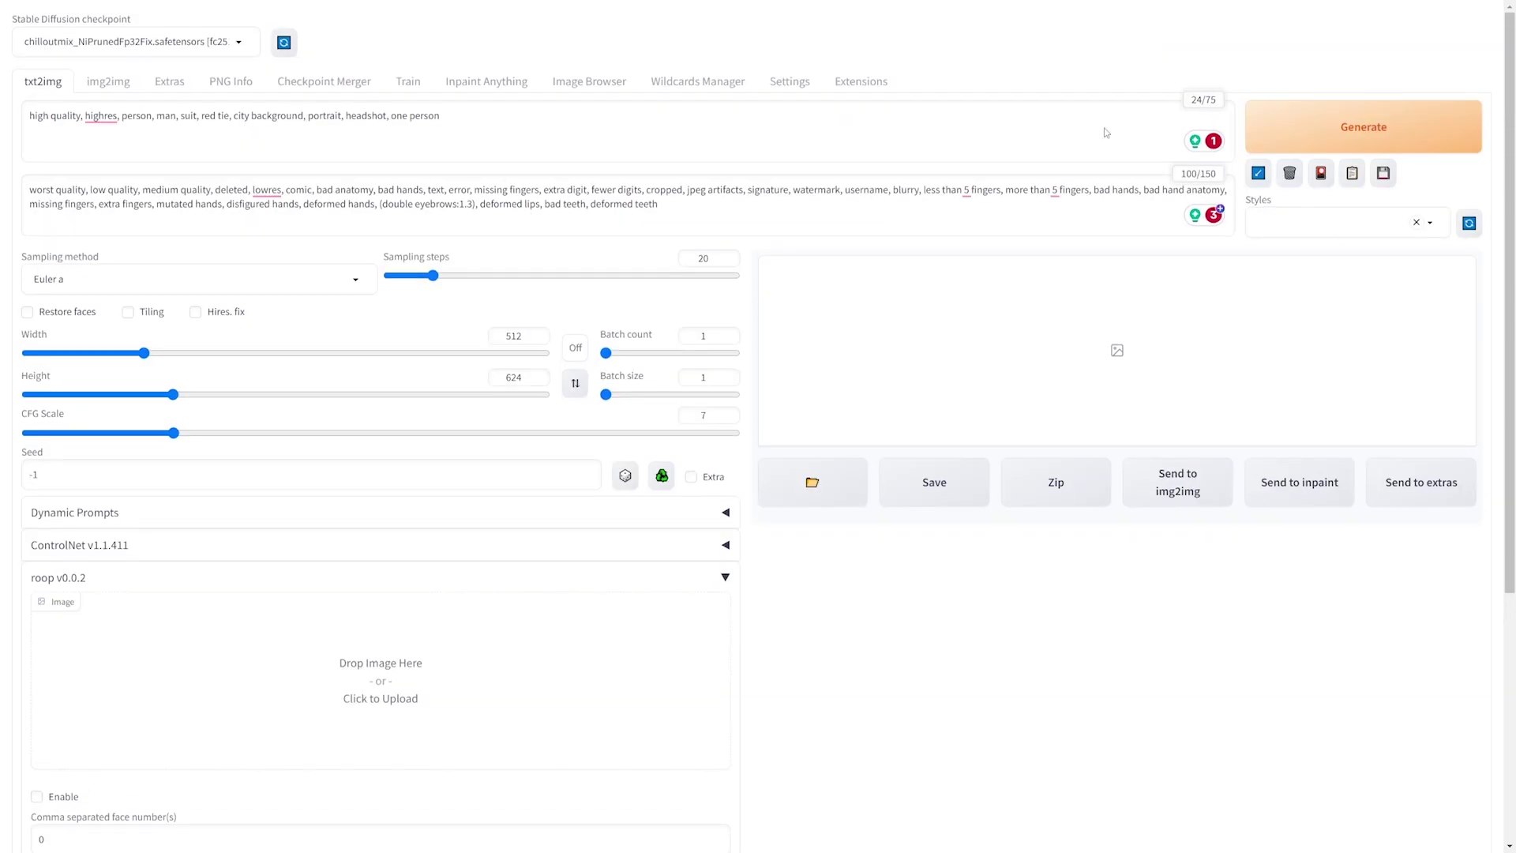
pyautogui.scroll(-5, 1259, 333)
pyautogui.moveTo(1515, 316); pyautogui.dragTo(440, 317)
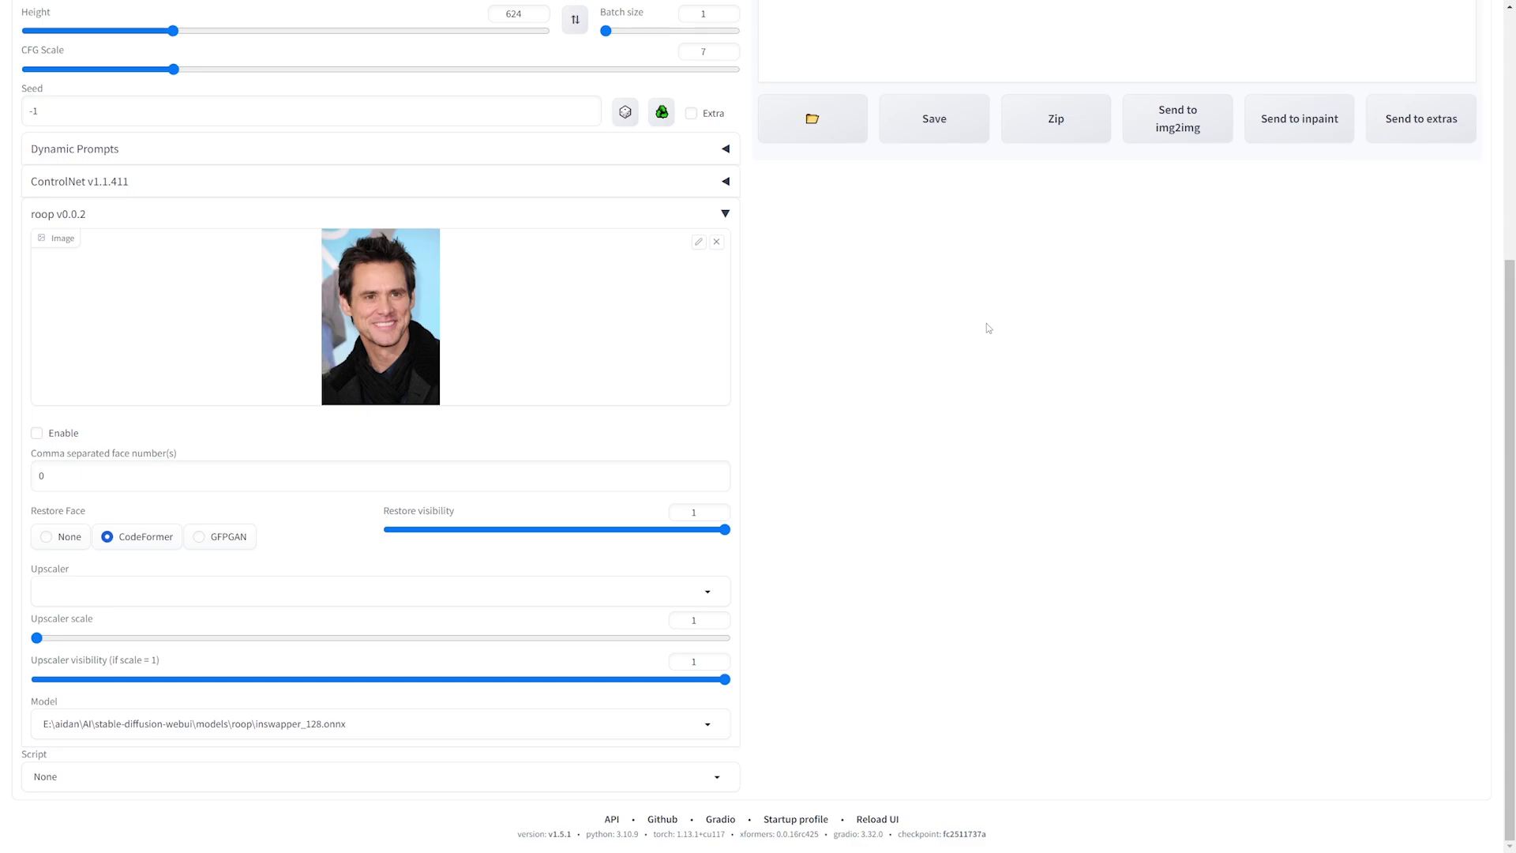
pyautogui.click(37, 434)
# Reopen the roop v0.0.2 settings and confirm the face swap is enabled.
pyautogui.click(164, 214)
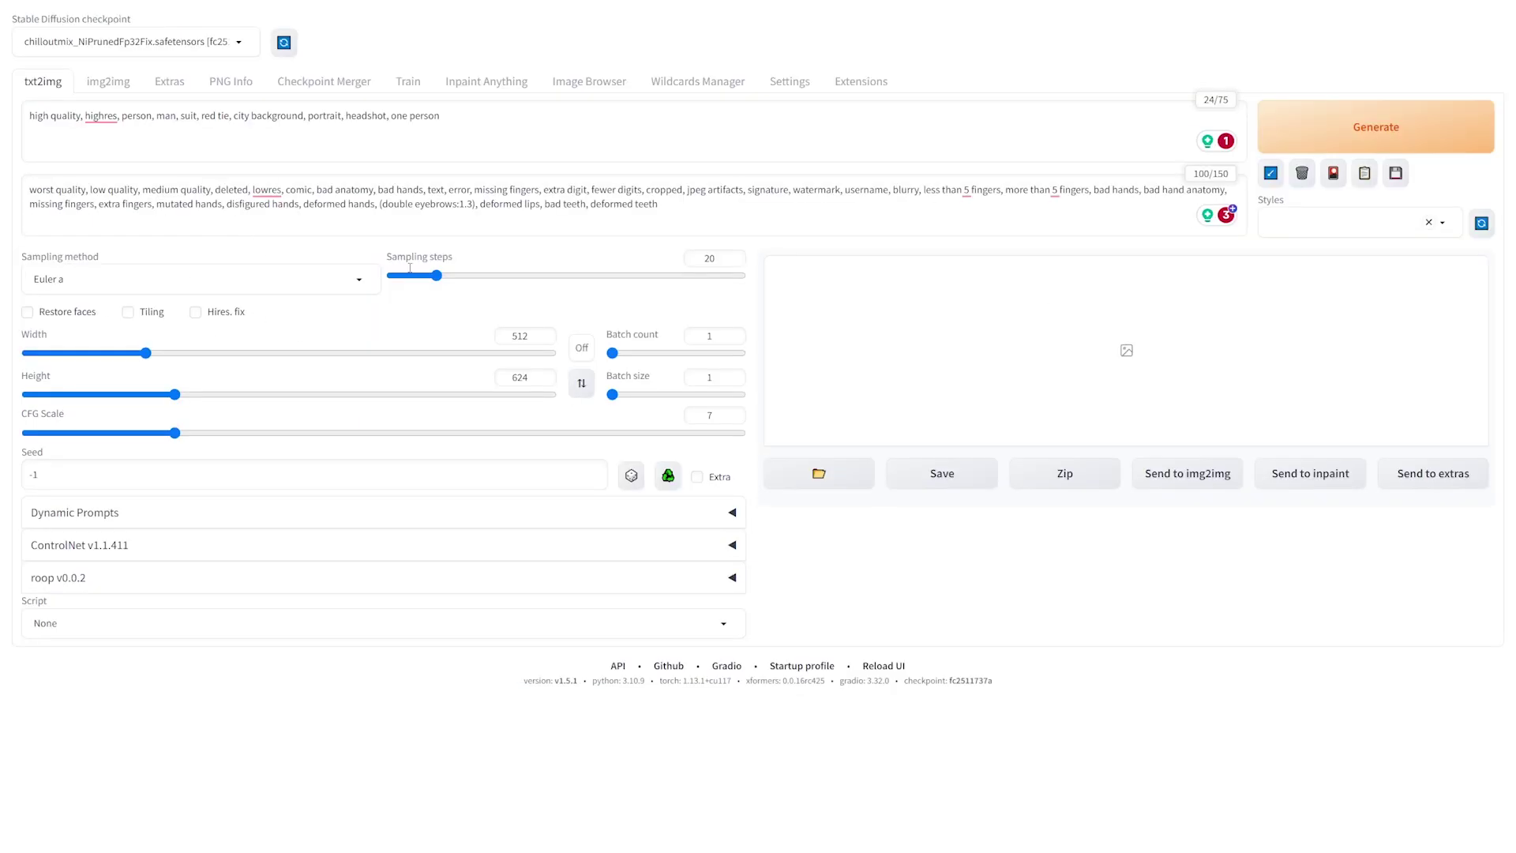
pyautogui.click(115, 578)
pyautogui.scroll(-3, 151, 519)
pyautogui.click(36, 574)
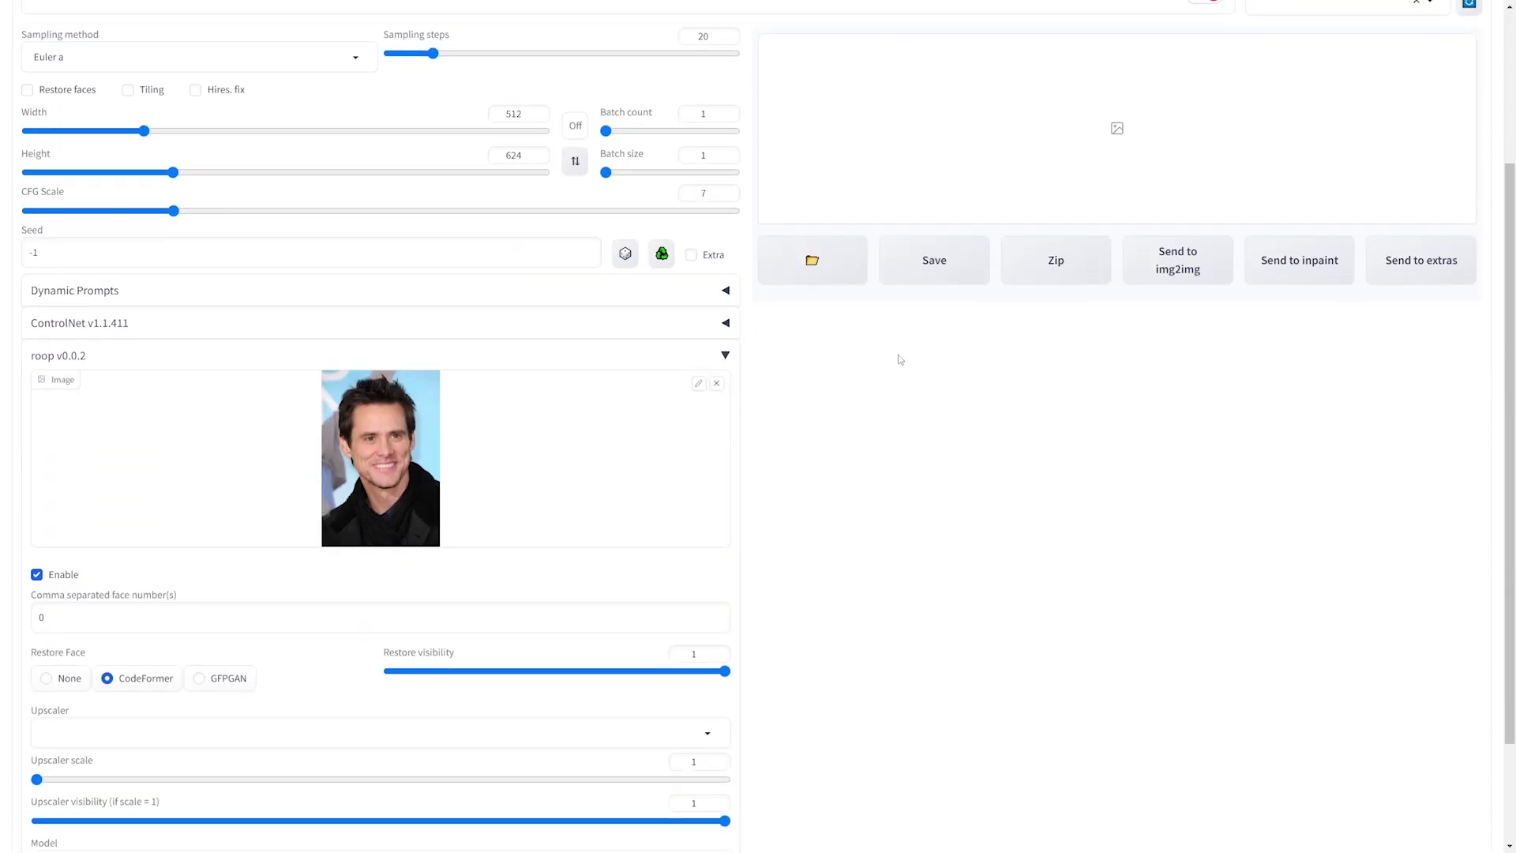
pyautogui.scroll(-2, 900, 360)
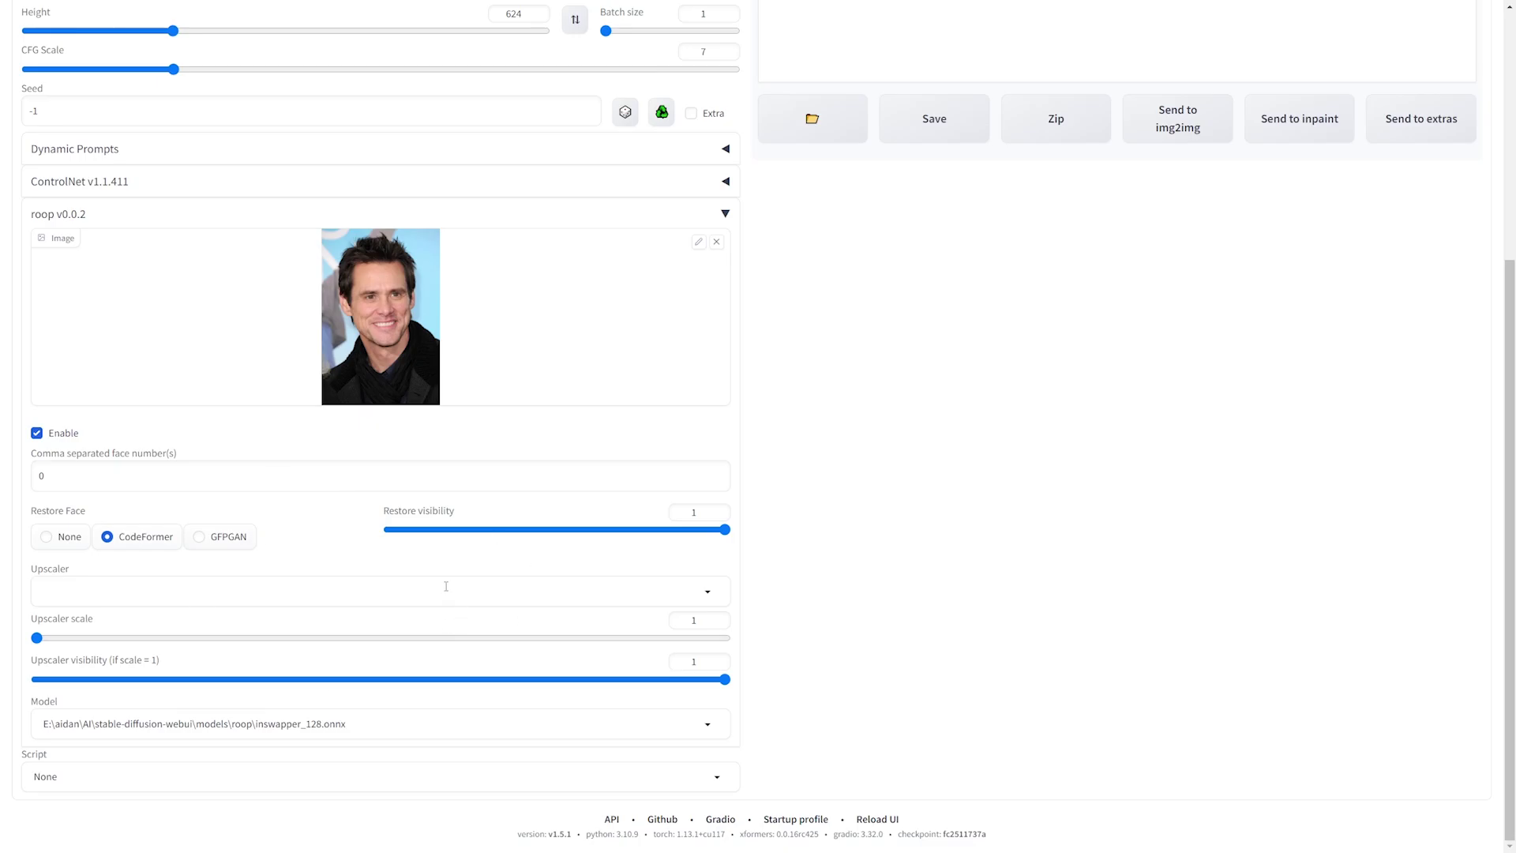
pyautogui.scroll(5, 447, 586)
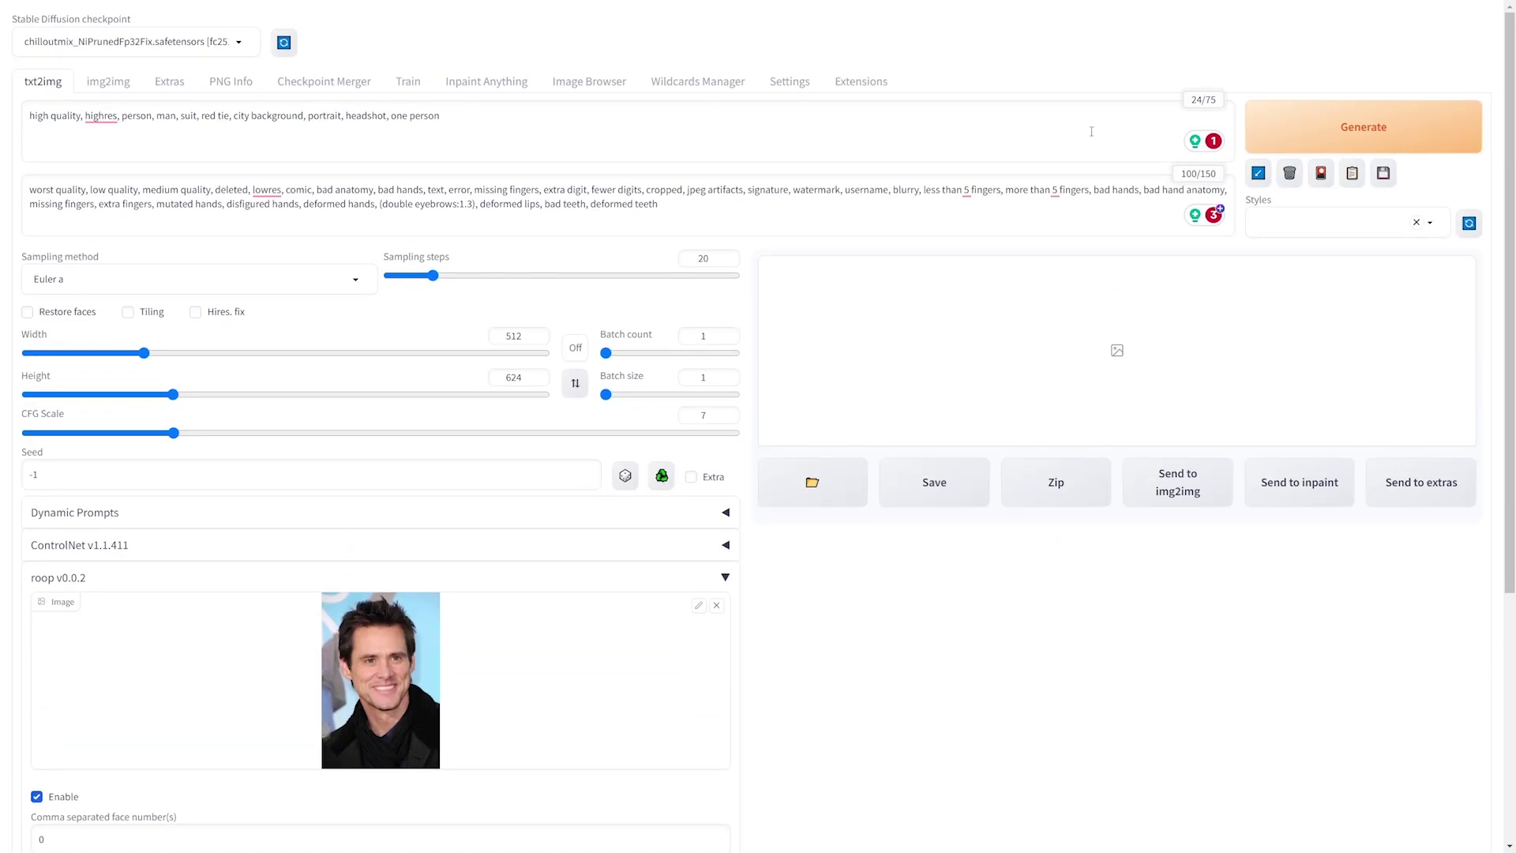
# Review the prompt's scene description and generate the red-tie portrait.
pyautogui.moveTo(560, 113); pyautogui.dragTo(231, 111)
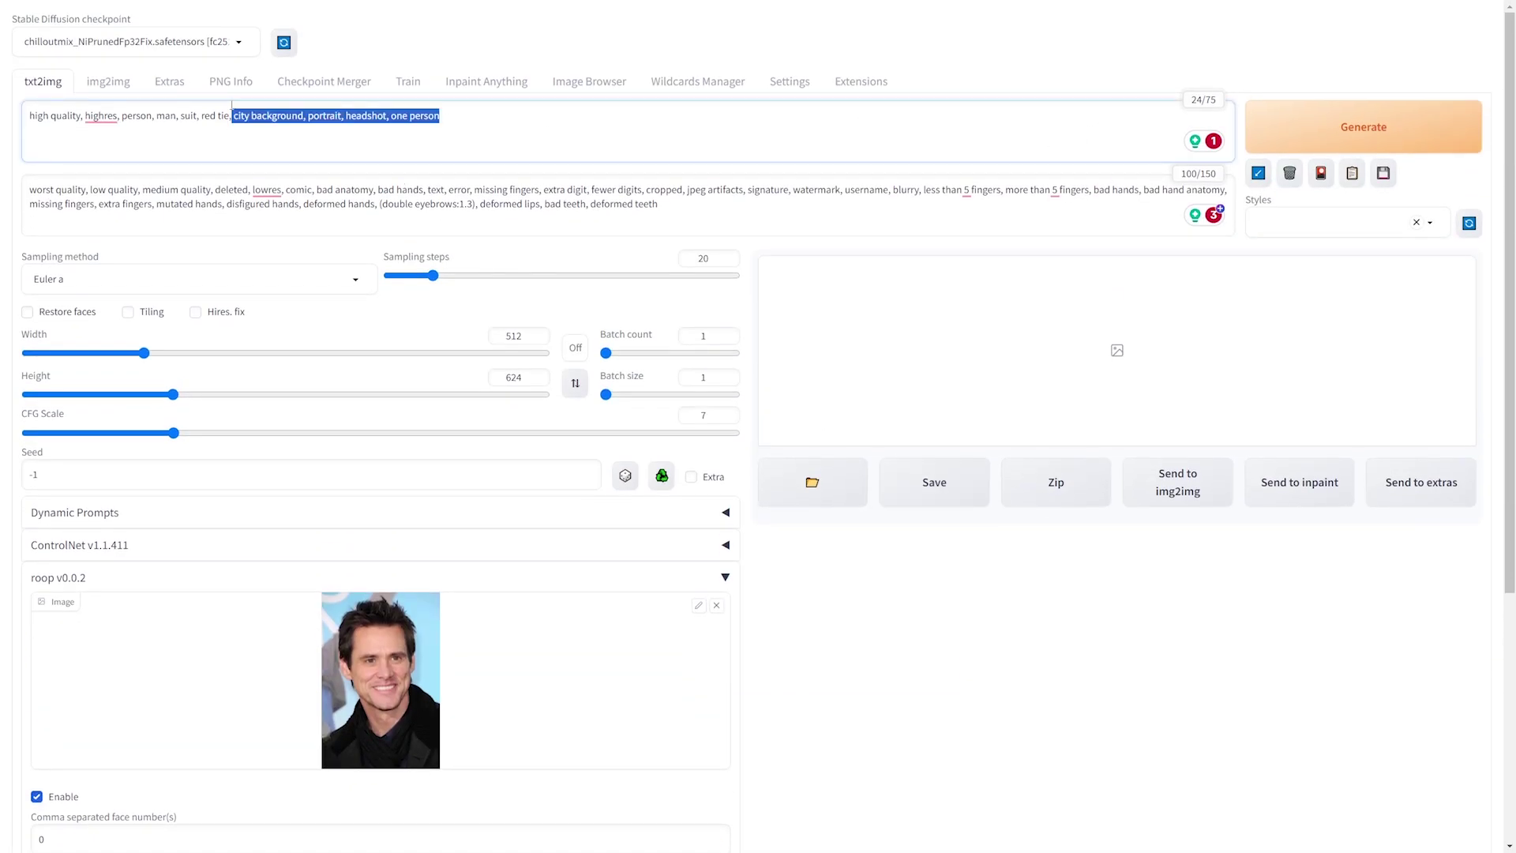
pyautogui.click(534, 133)
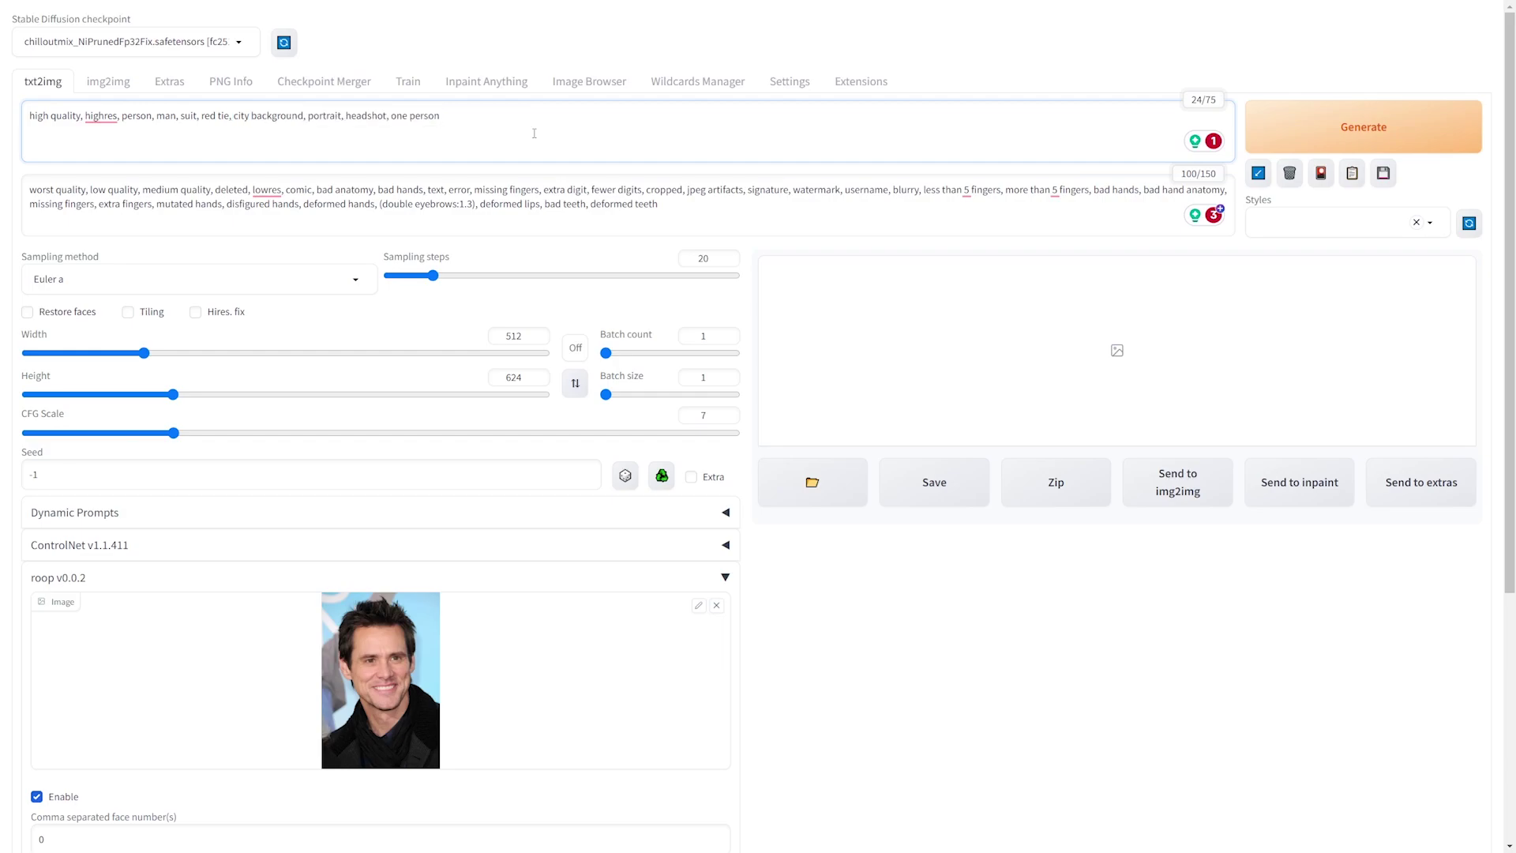
pyautogui.click(1323, 139)
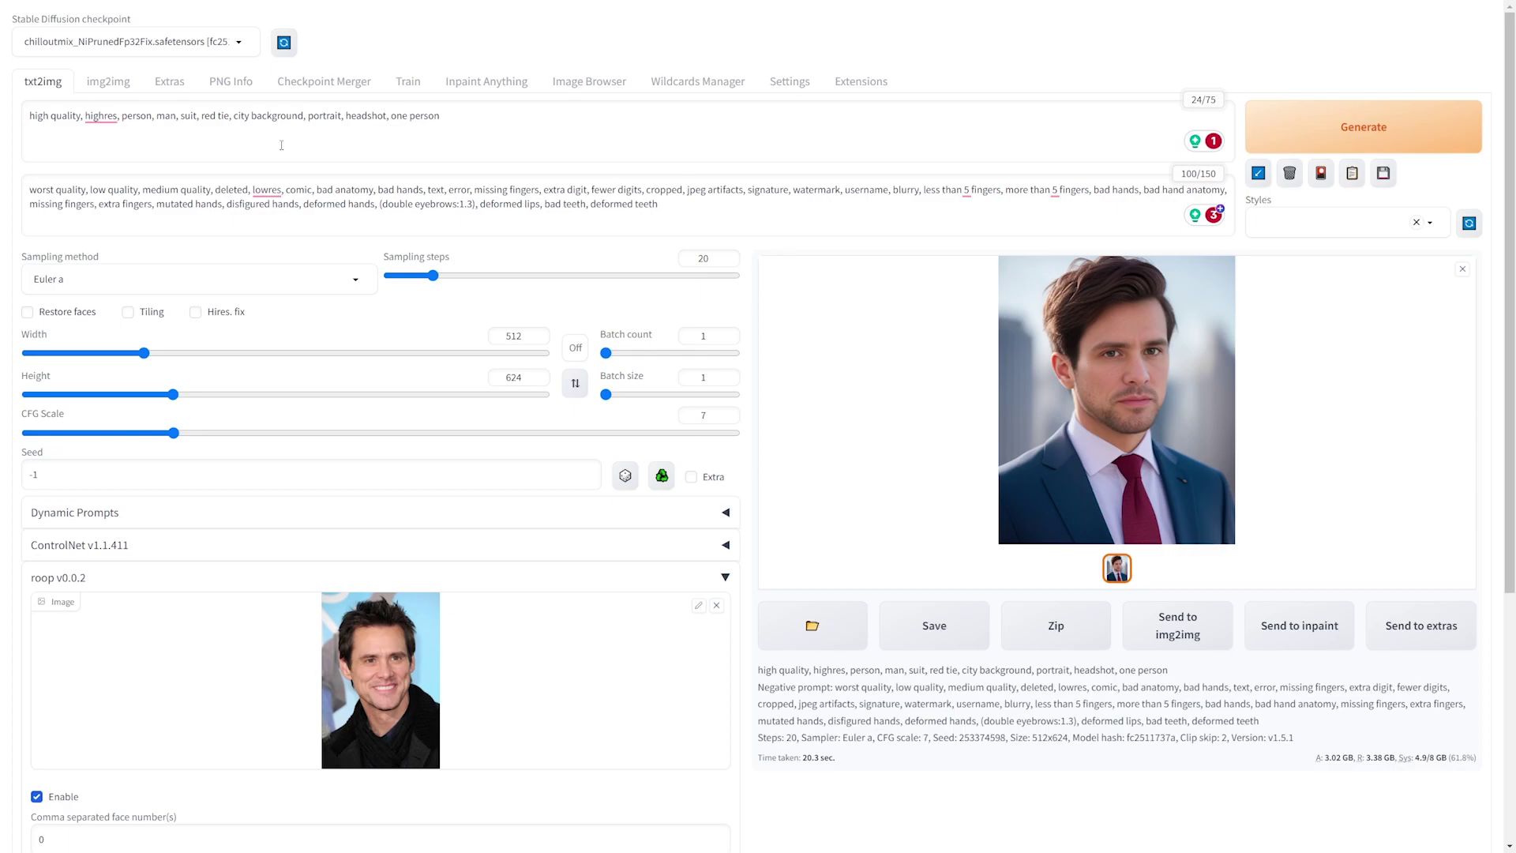
# Review the prompt's clothing and scene words, then load a new reference photo of a suited man in an office.
pyautogui.moveTo(281, 146); pyautogui.dragTo(248, 115)
pyautogui.click(249, 115)
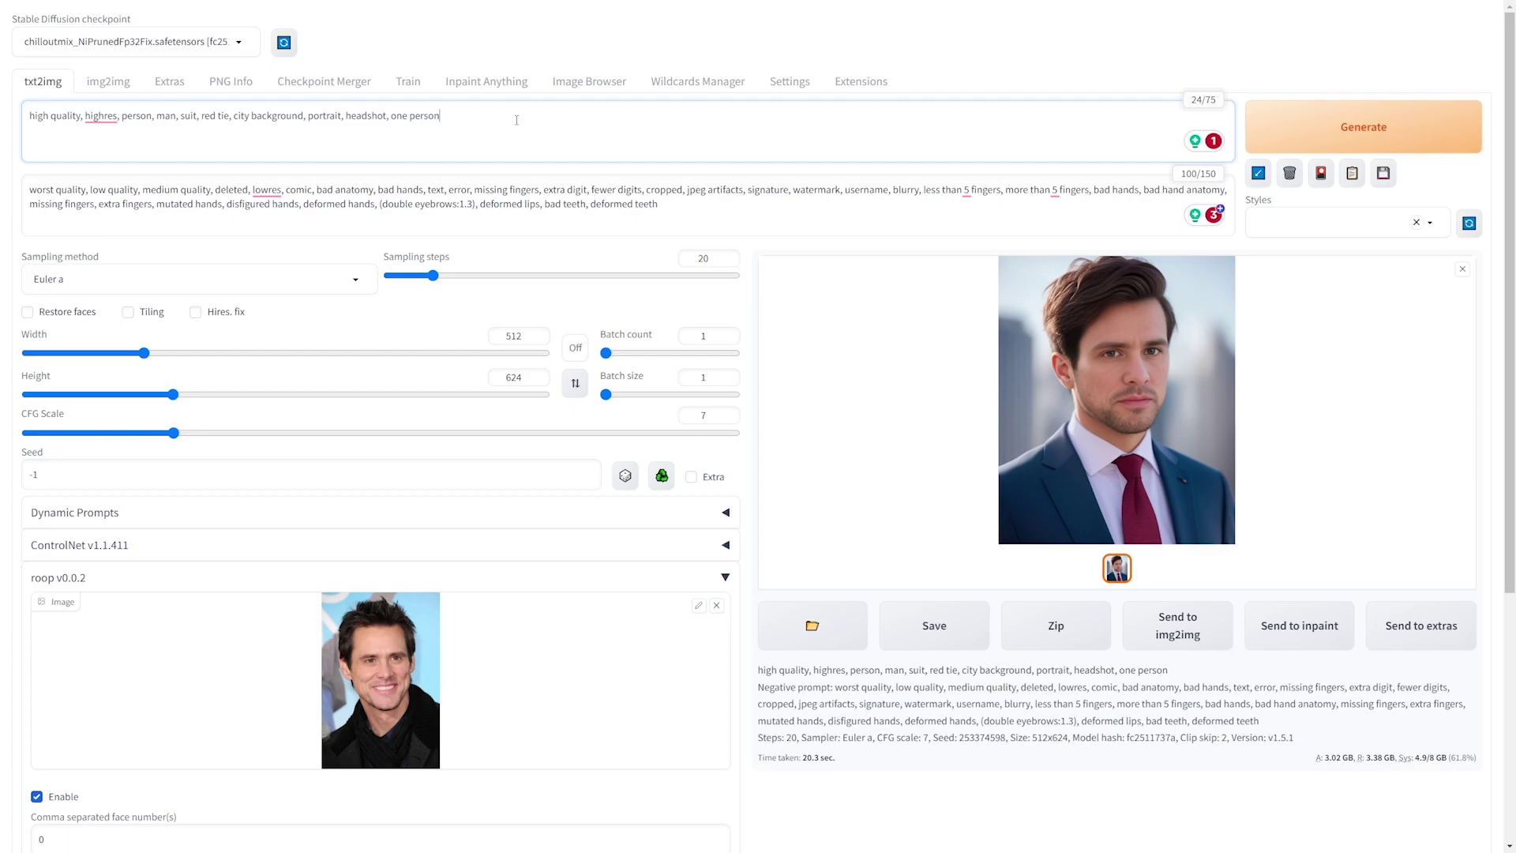
pyautogui.moveTo(521, 111); pyautogui.dragTo(198, 115)
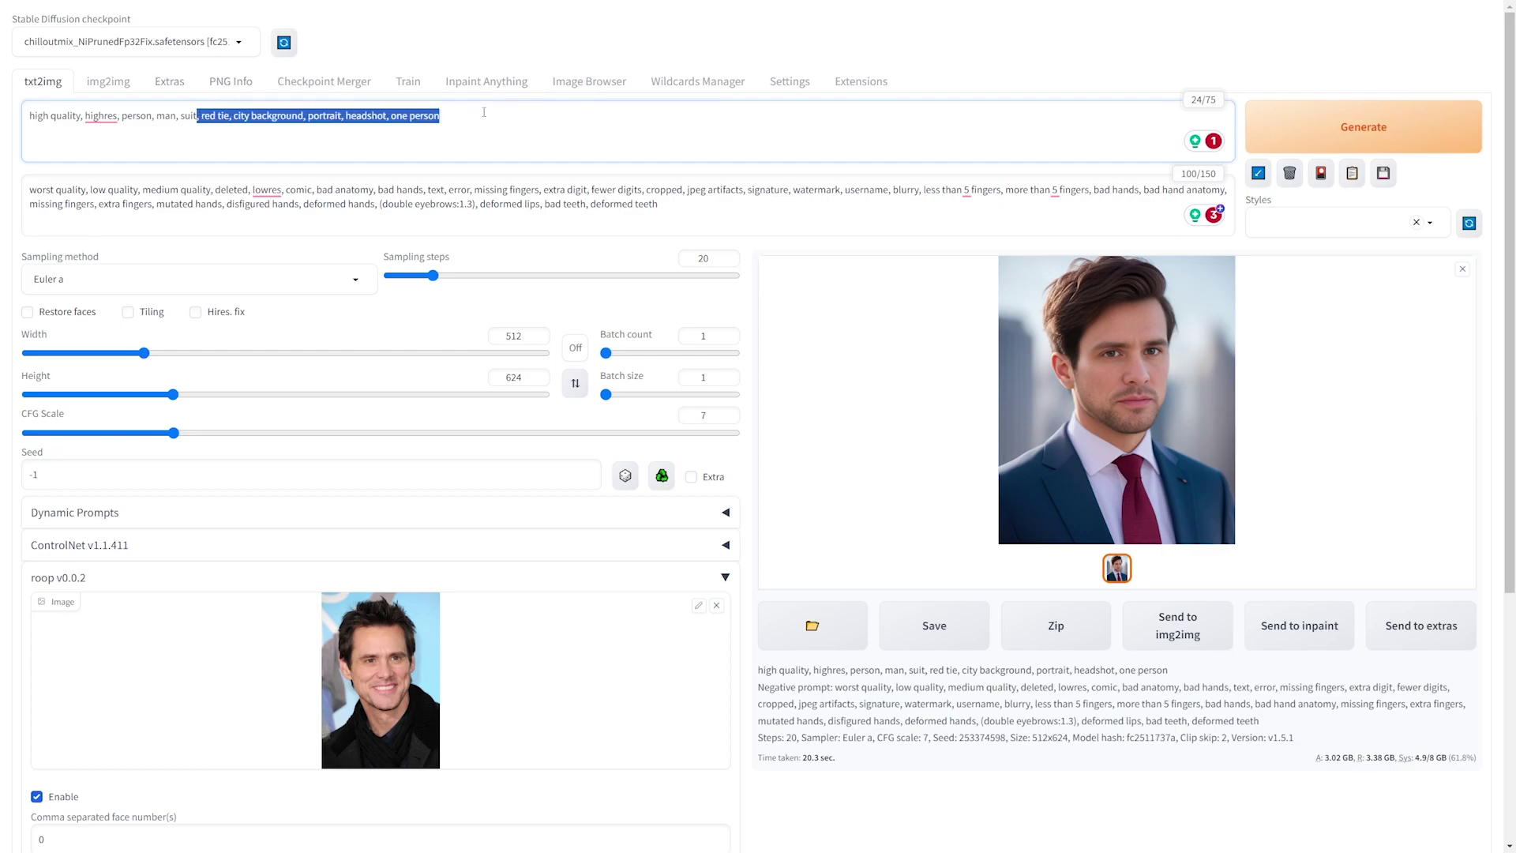
pyautogui.click(482, 118)
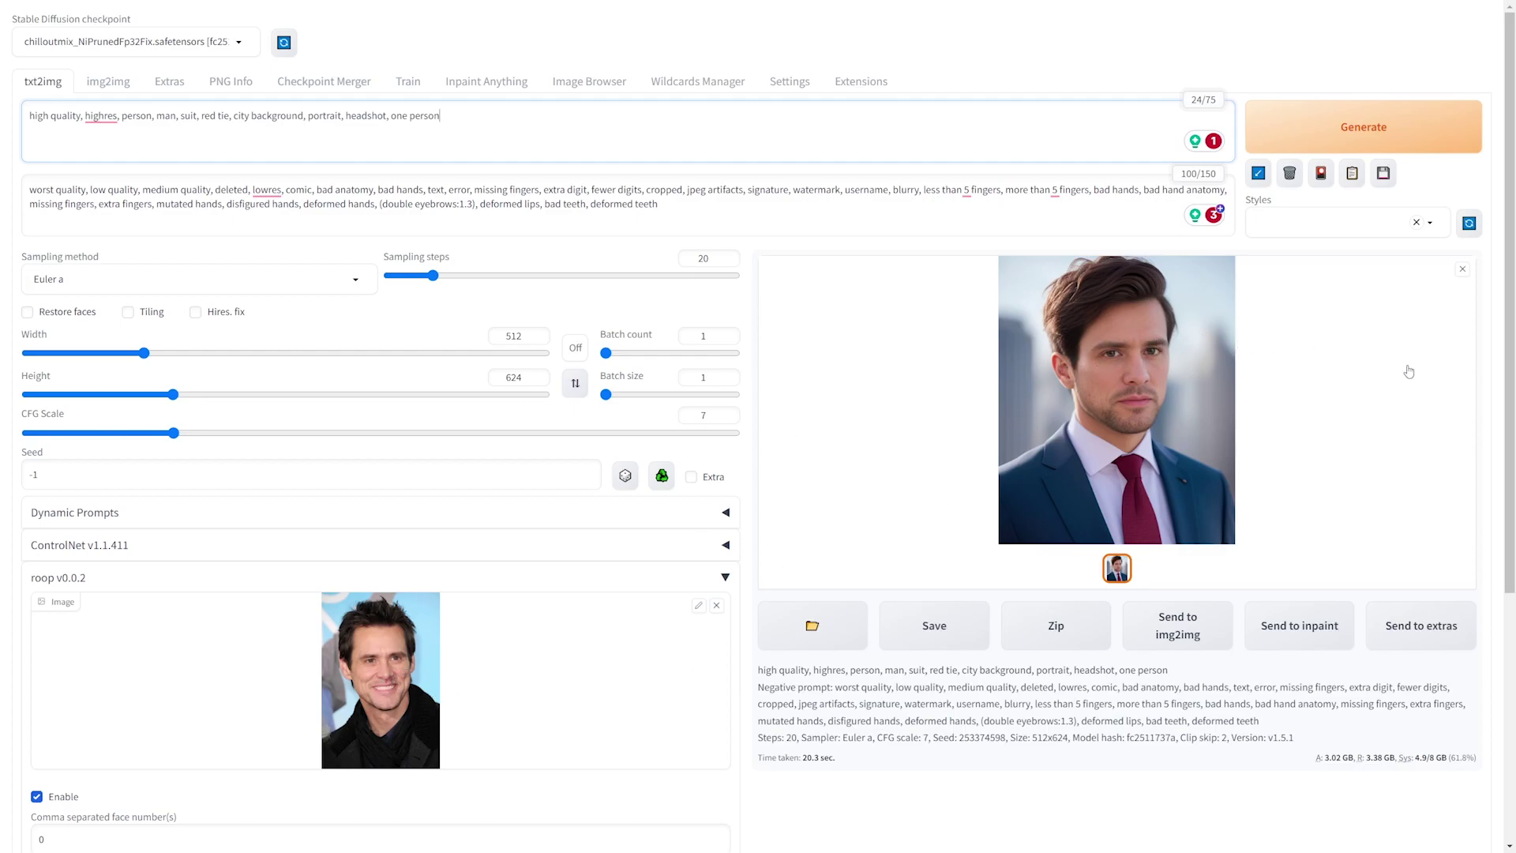
pyautogui.moveTo(1409, 368); pyautogui.dragTo(378, 681)
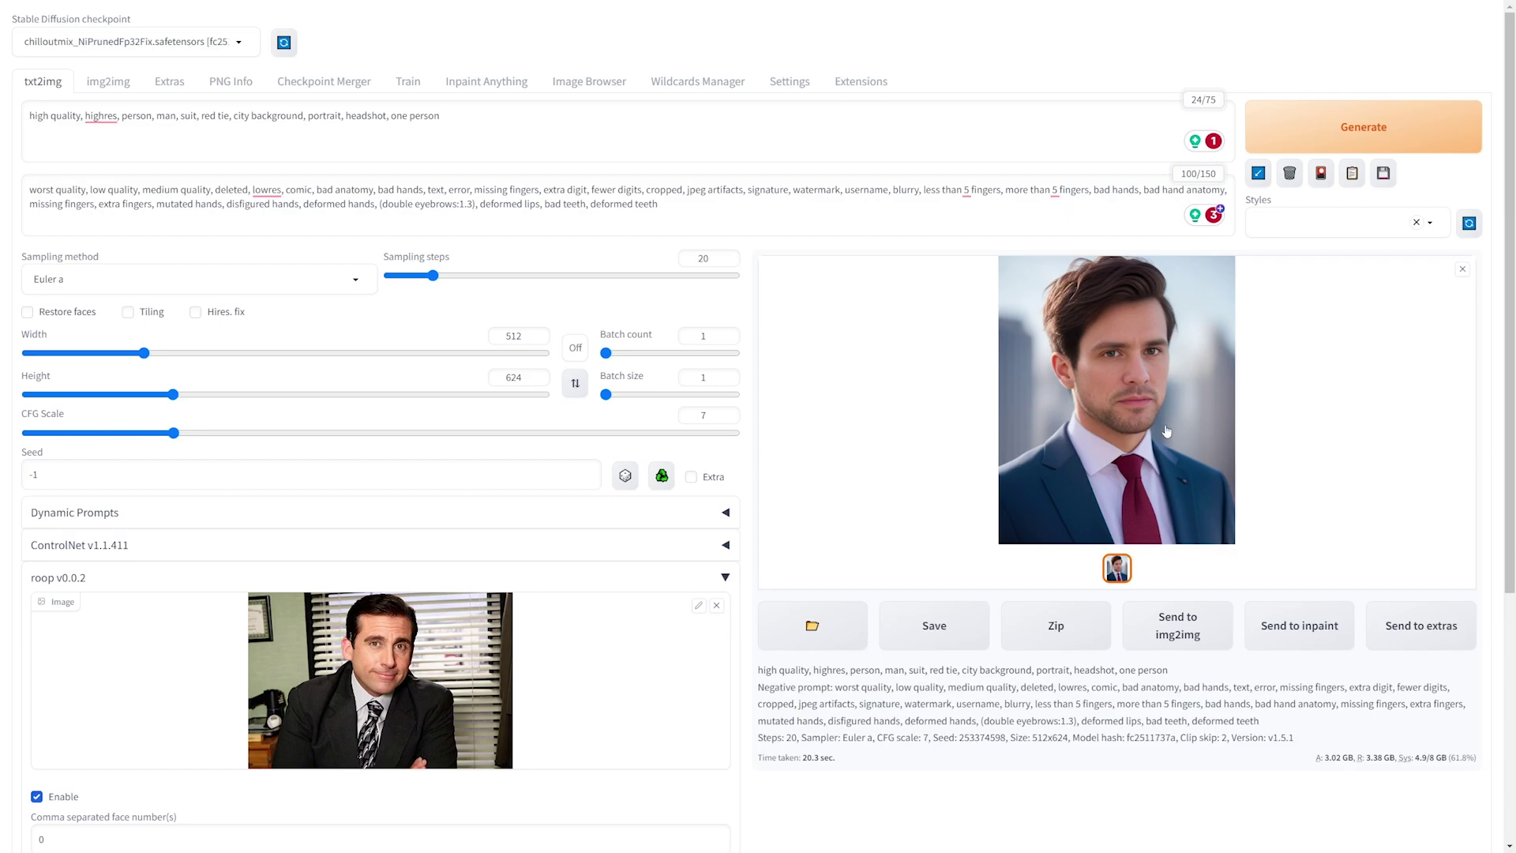
# Generate a new red-tie portrait using the replaced reference face.
pyautogui.click(1352, 110)
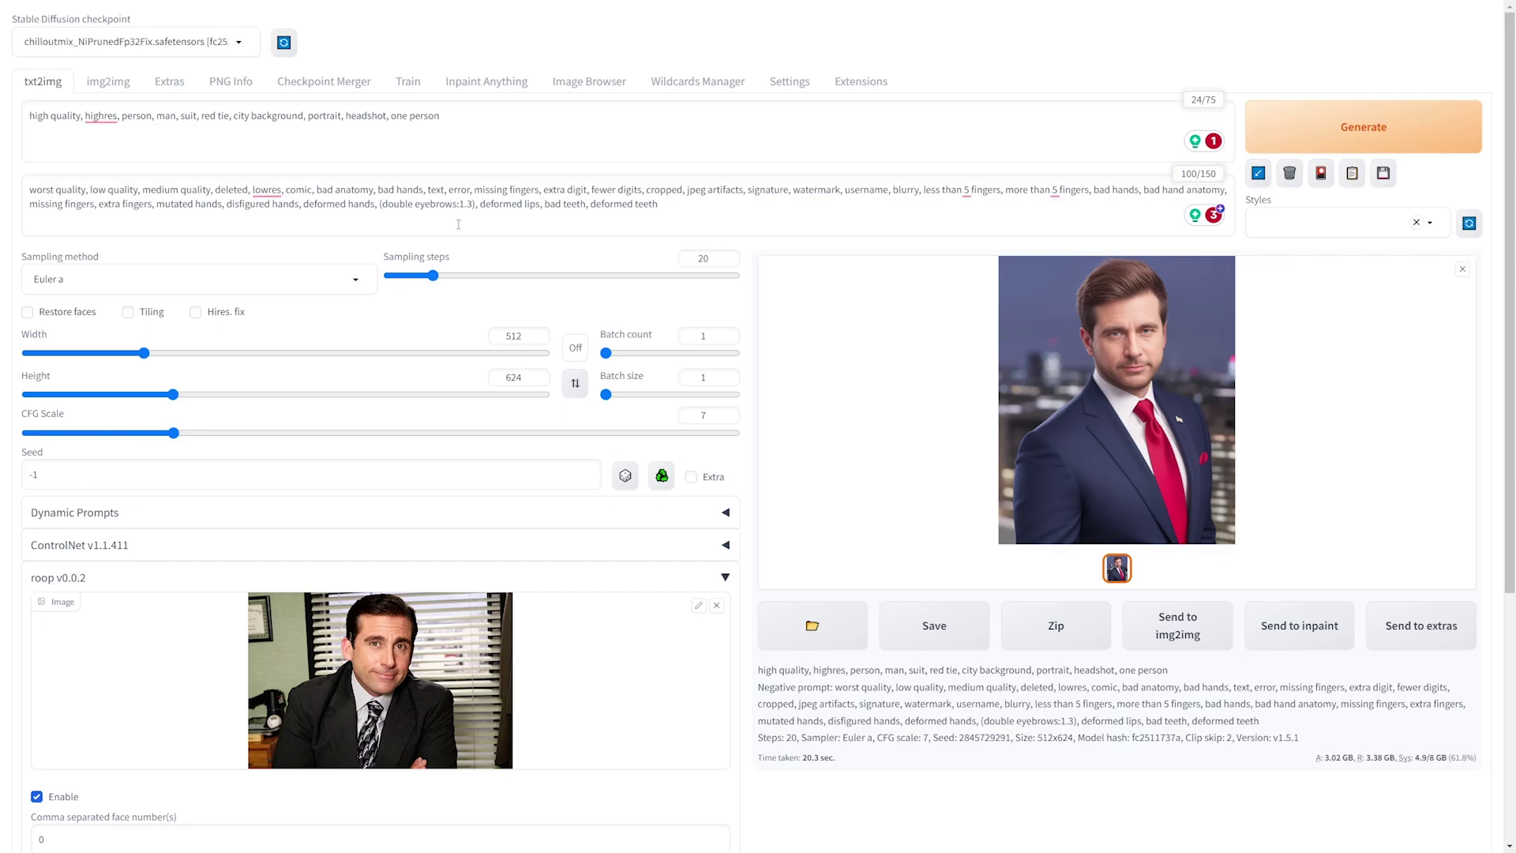
pyautogui.scroll(-5, 759, 286)
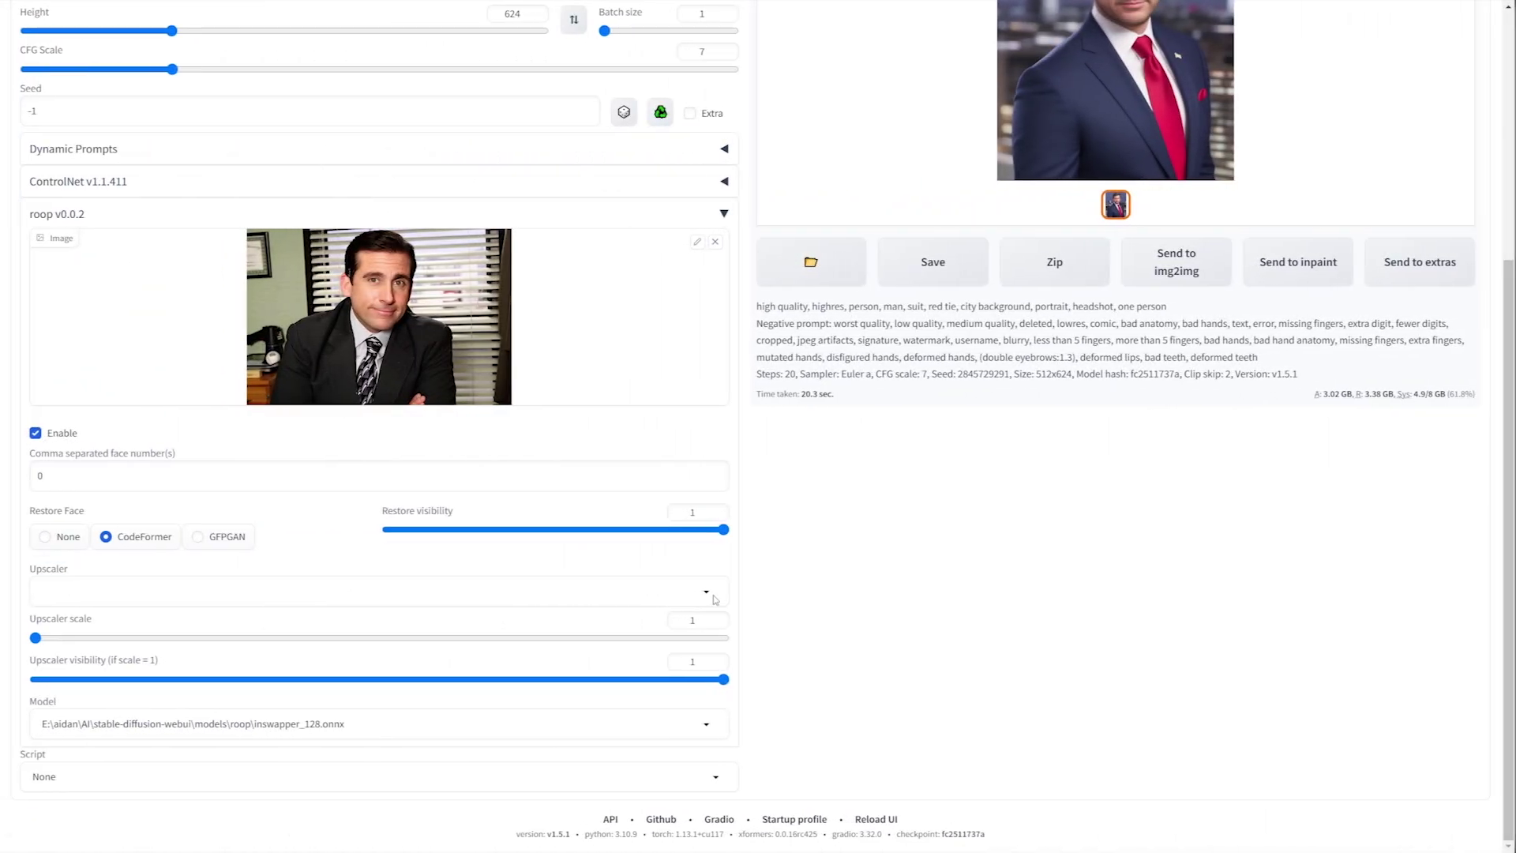
pyautogui.click(181, 594)
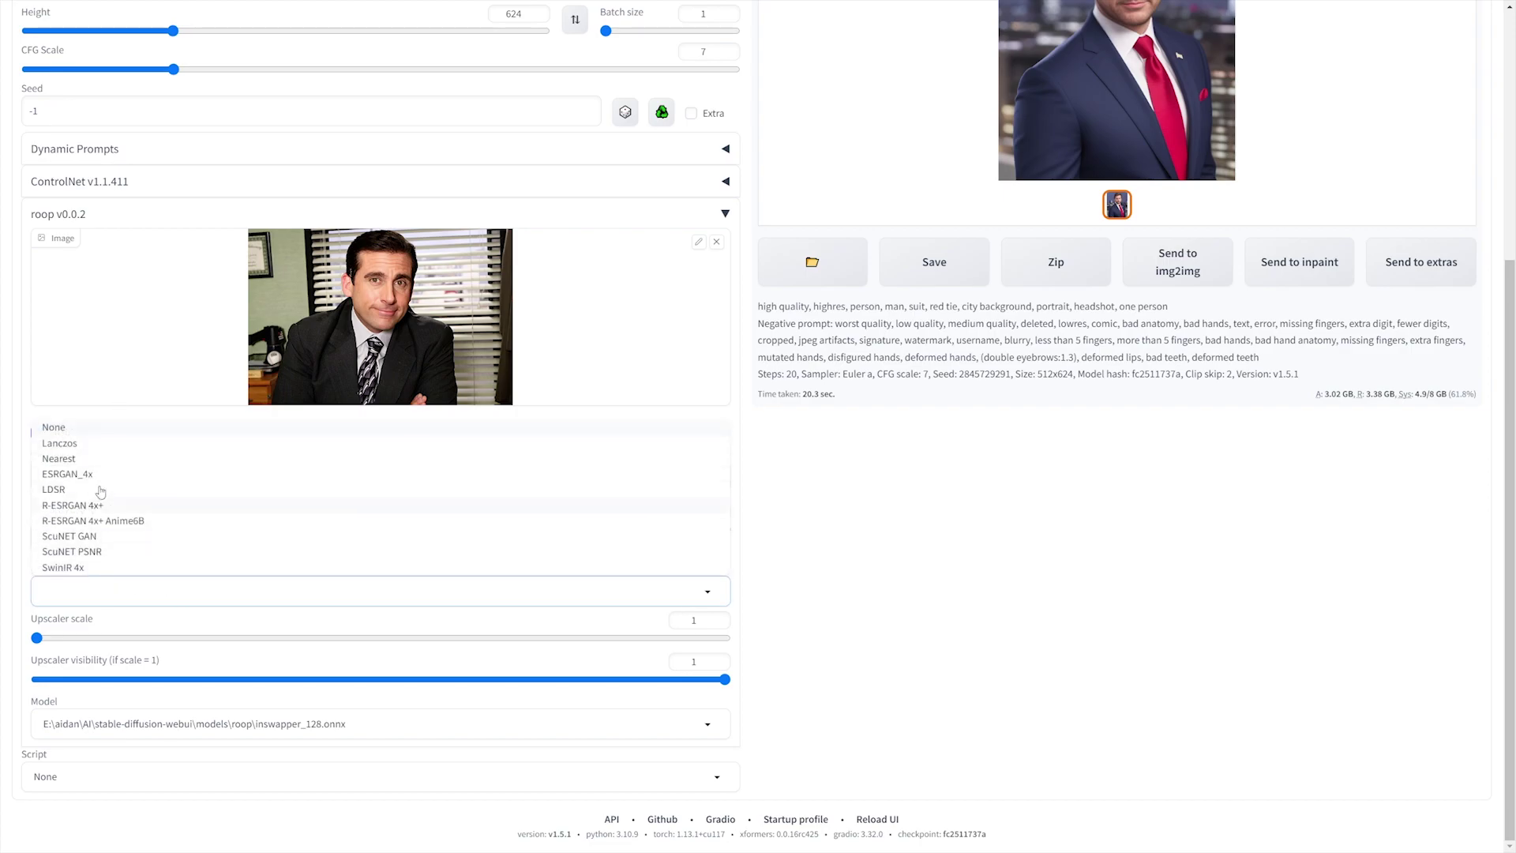
pyautogui.click(917, 544)
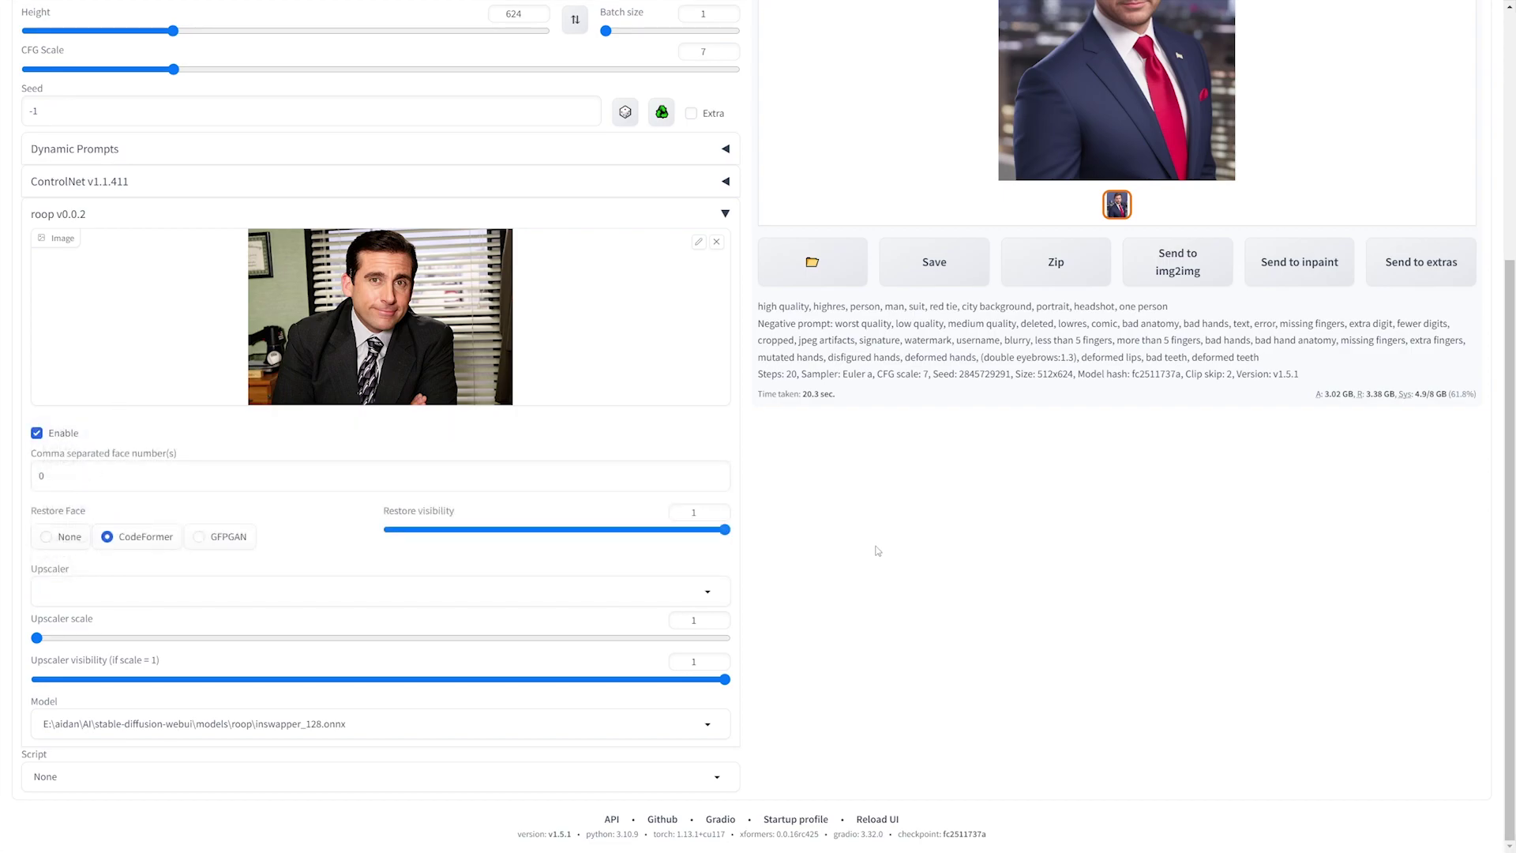
pyautogui.scroll(5, 917, 544)
pyautogui.scroll(-5, 432, 379)
pyautogui.click(88, 592)
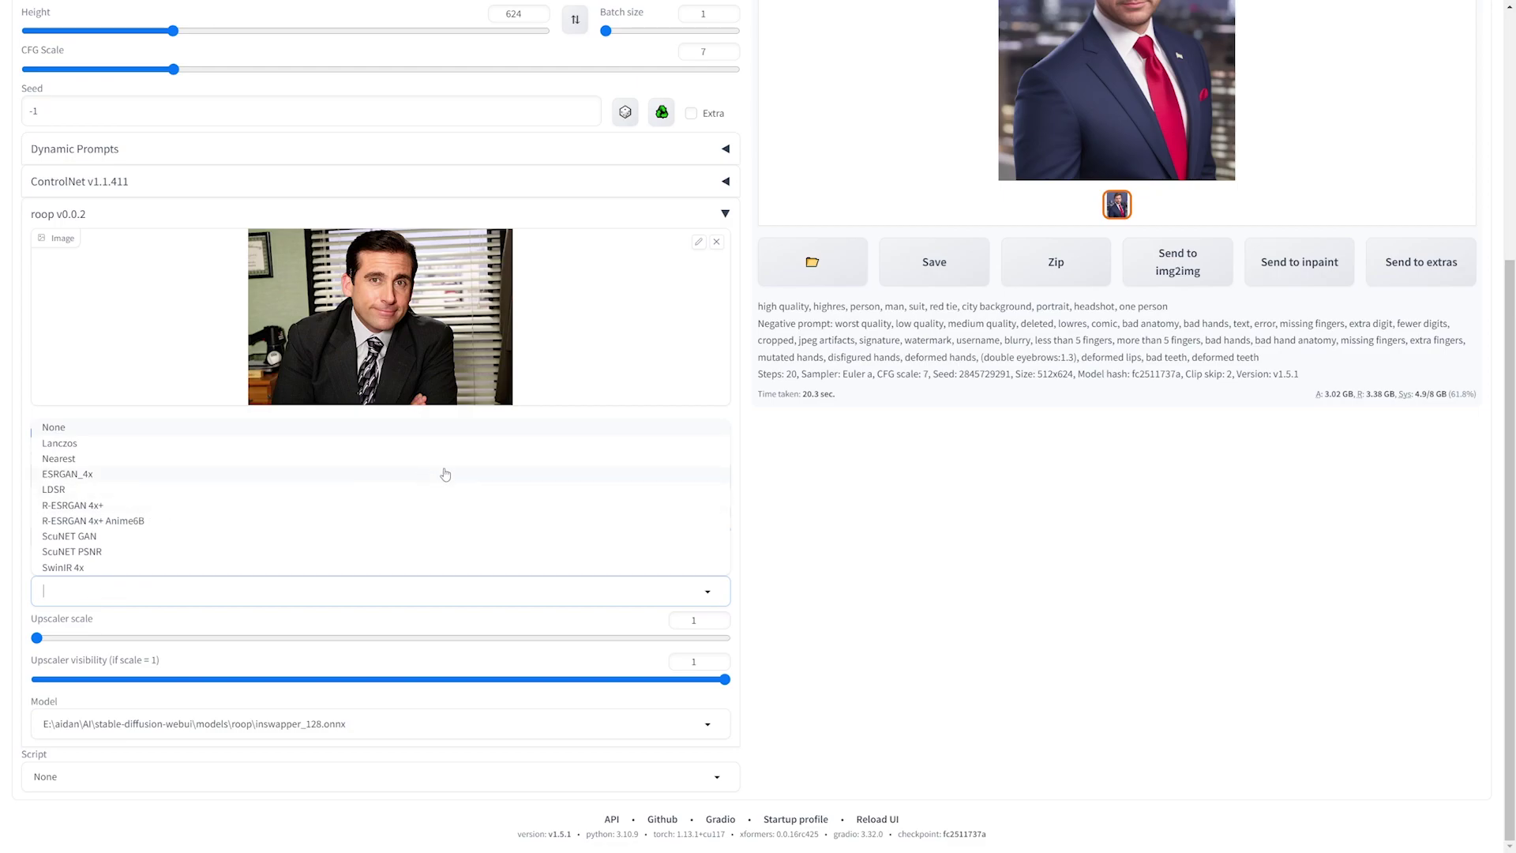
pyautogui.click(924, 577)
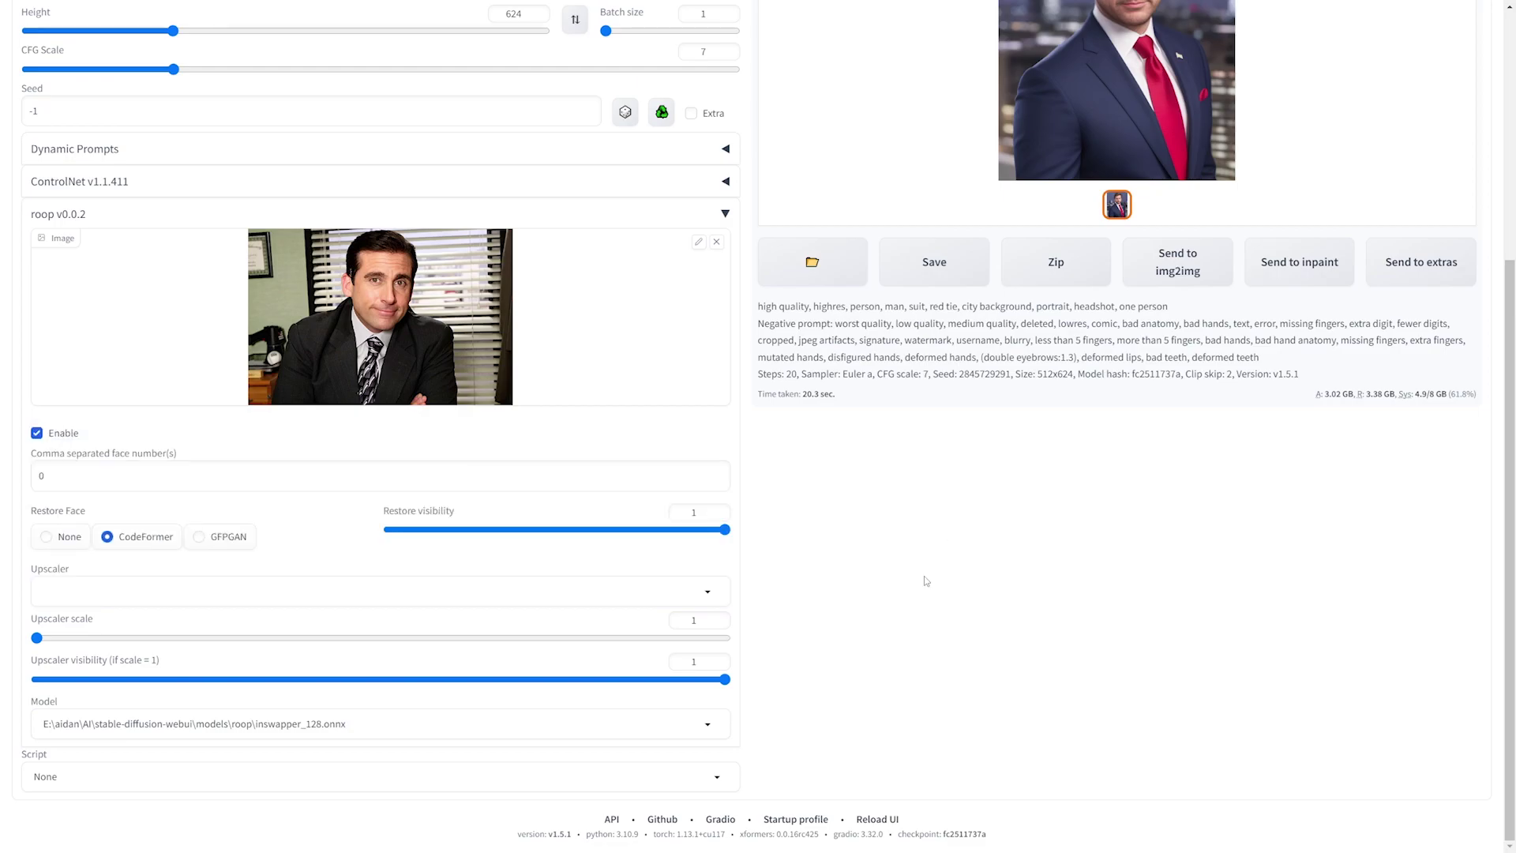
# Keep the upscaler scale at 1 and the roop face number at 0.
pyautogui.moveTo(37, 638)
pyautogui.mouseDown()
pyautogui.moveTo(237, 638)
pyautogui.moveTo(37, 638)
pyautogui.mouseUp()
pyautogui.scroll(5, 890, 575)
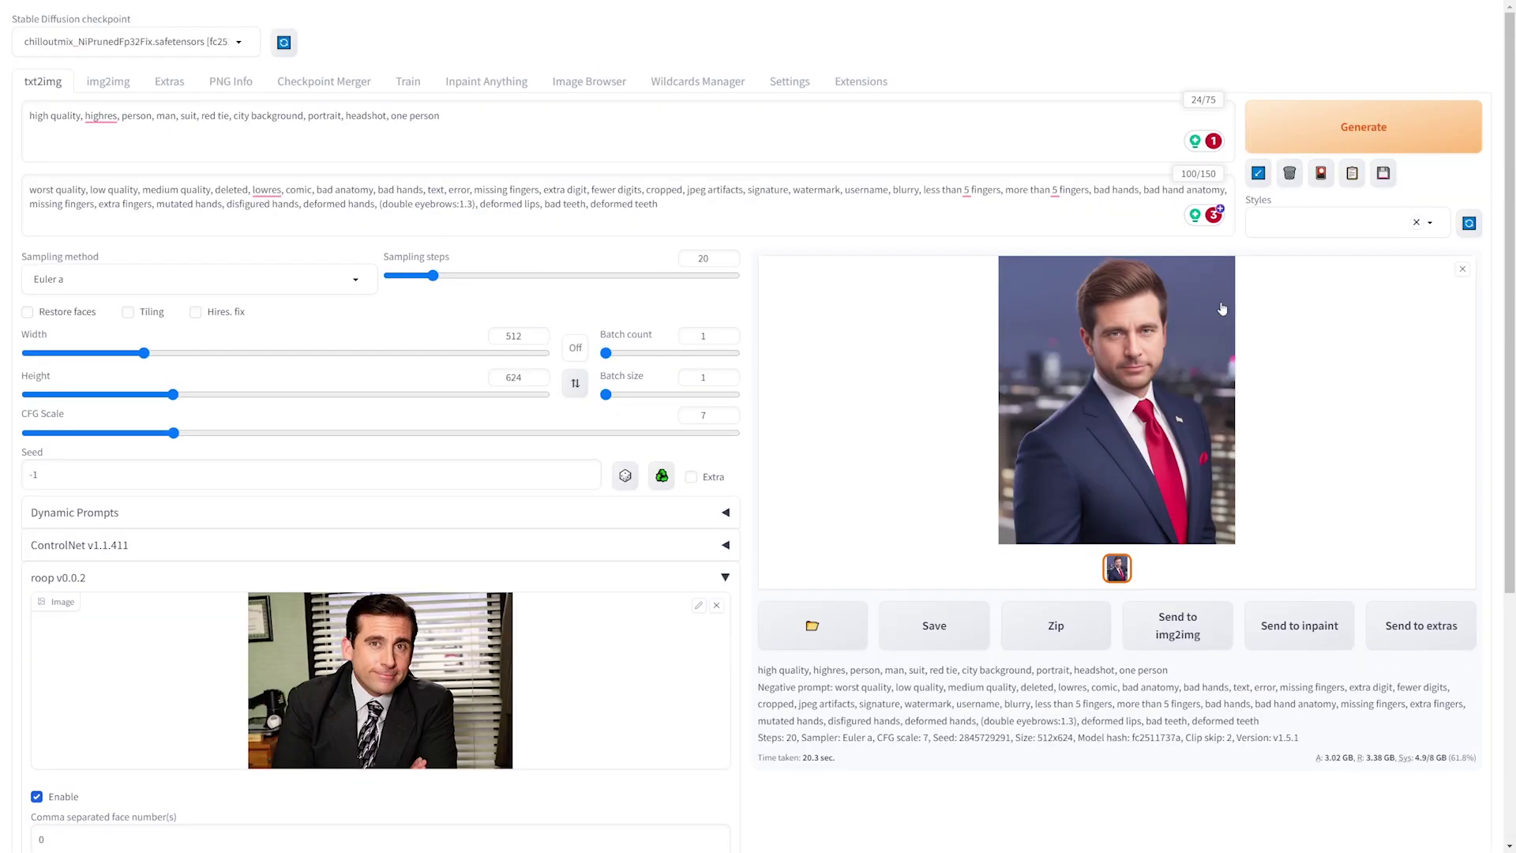
pyautogui.scroll(-5, 846, 462)
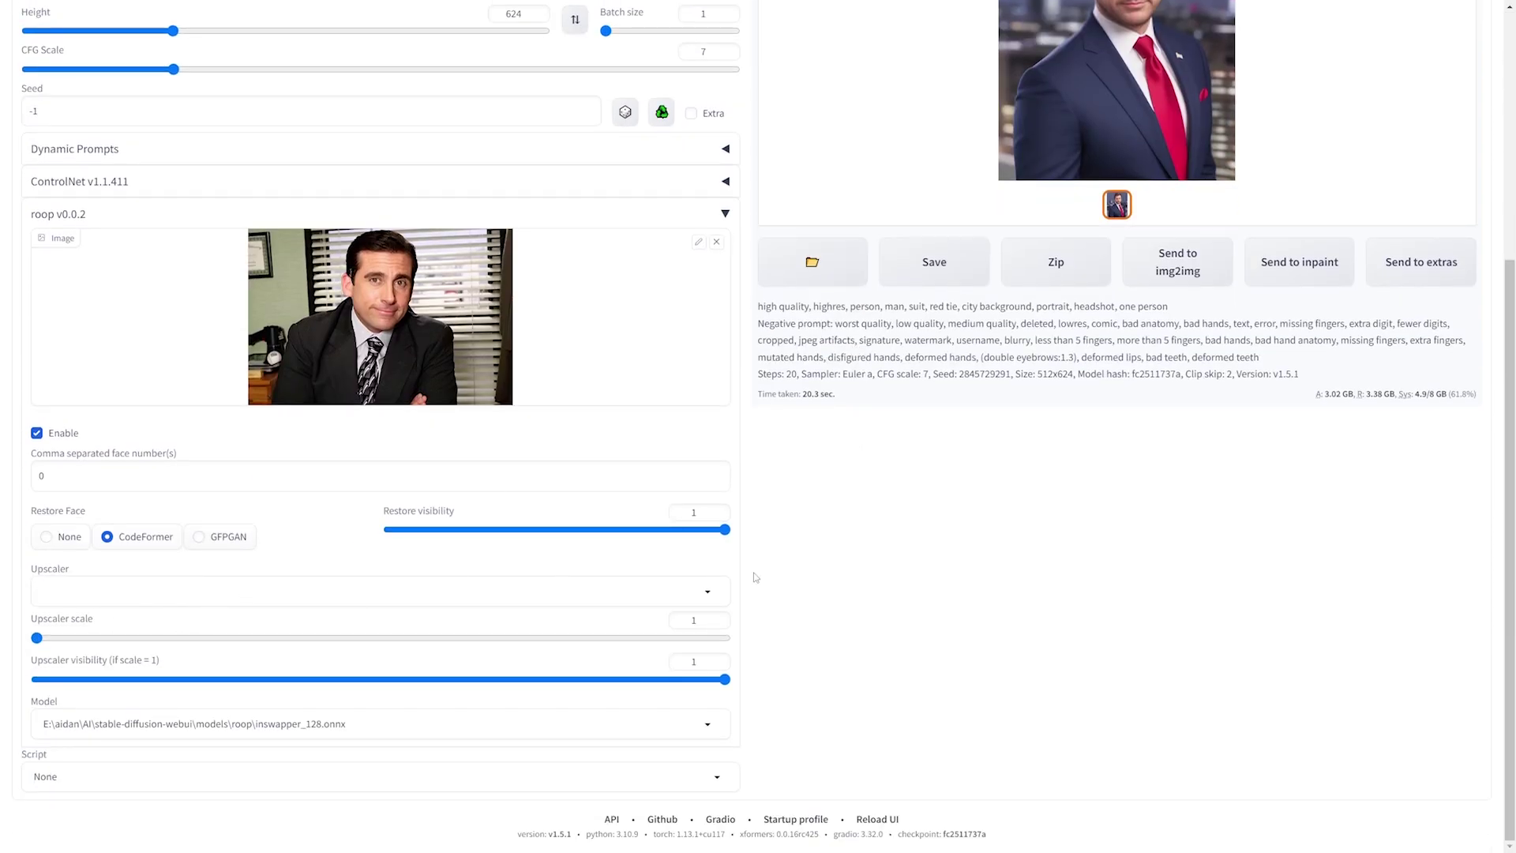
pyautogui.scroll(1, 76, 548)
pyautogui.click(77, 548)
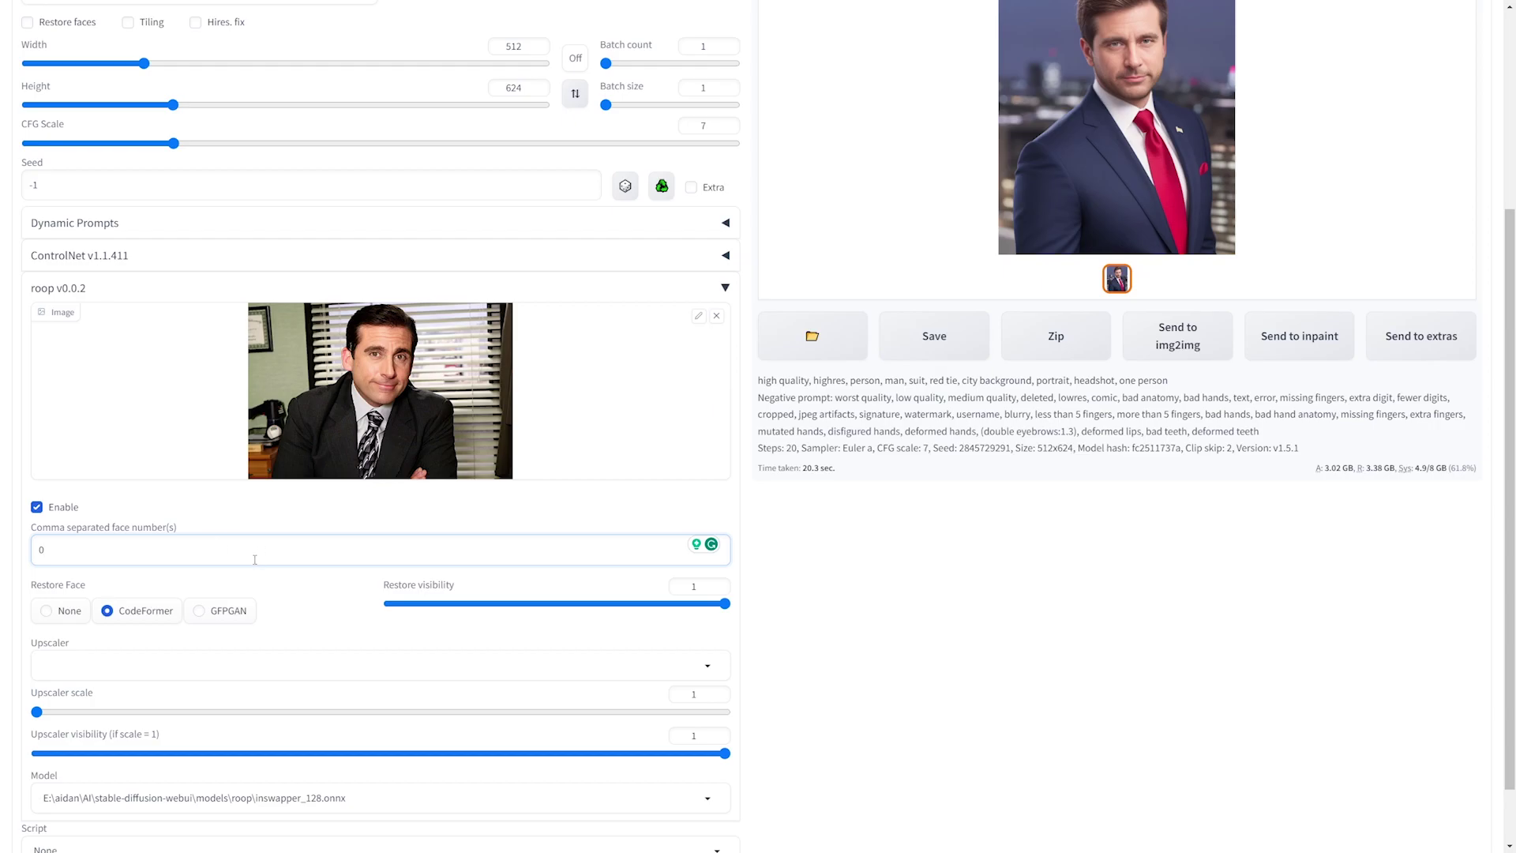
pyautogui.scroll(1, 948, 474)
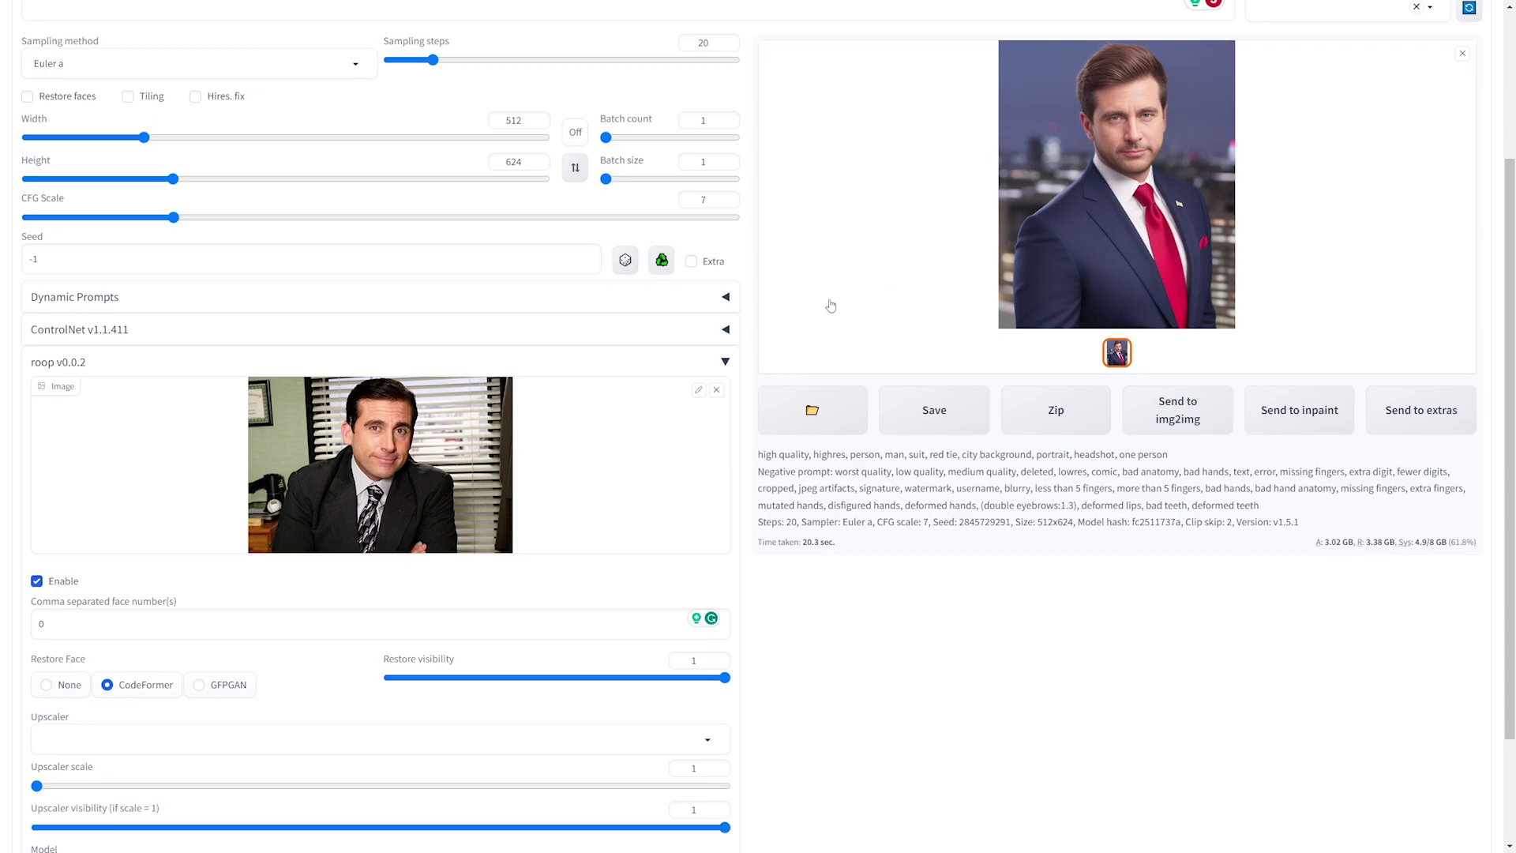
pyautogui.click(50, 615)
pyautogui.click(93, 625)
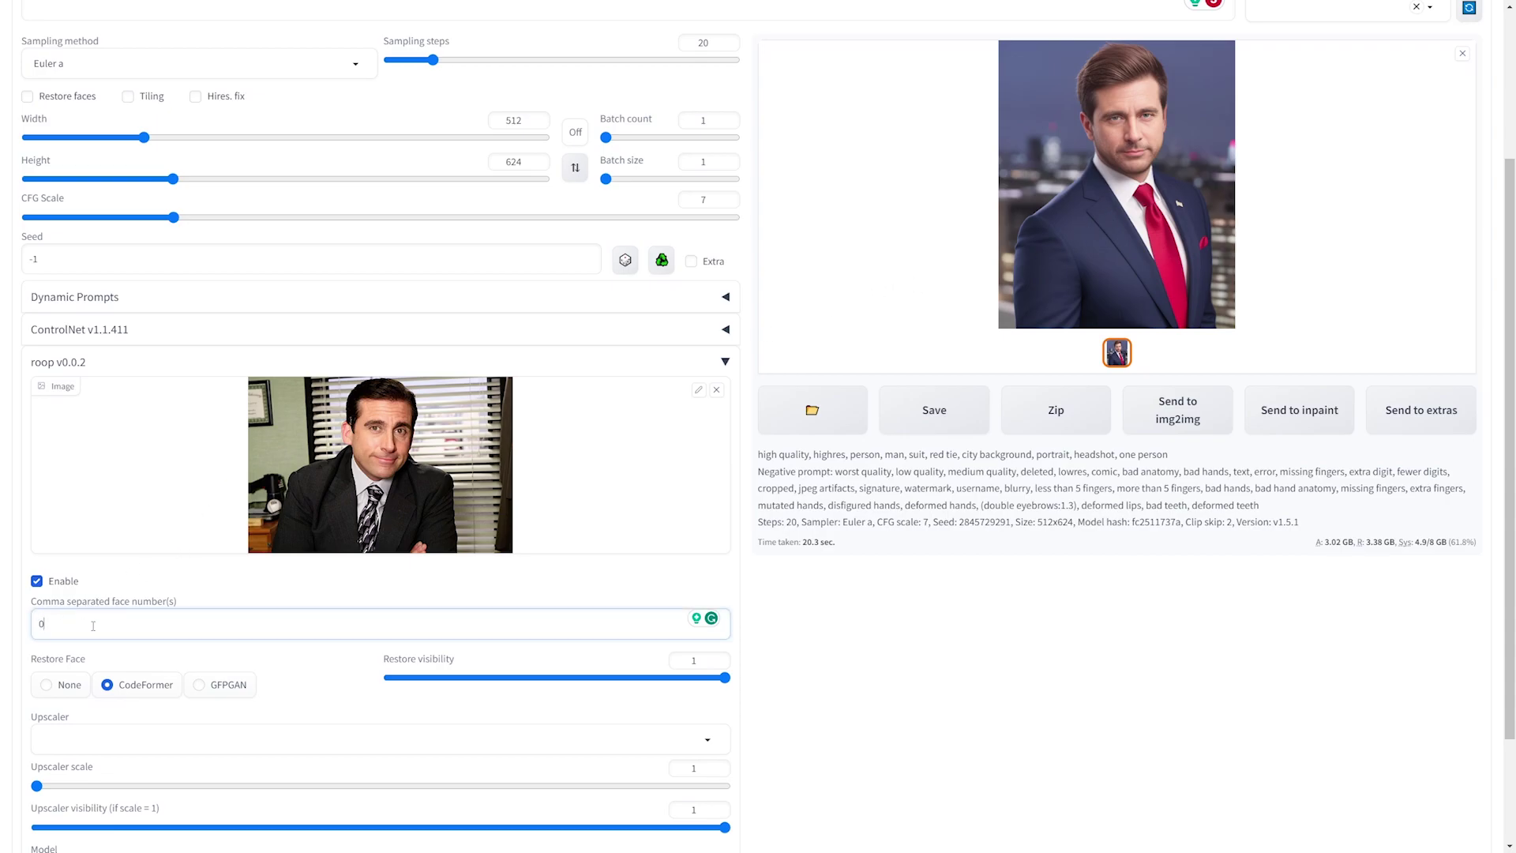
pyautogui.scroll(-1, 99, 608)
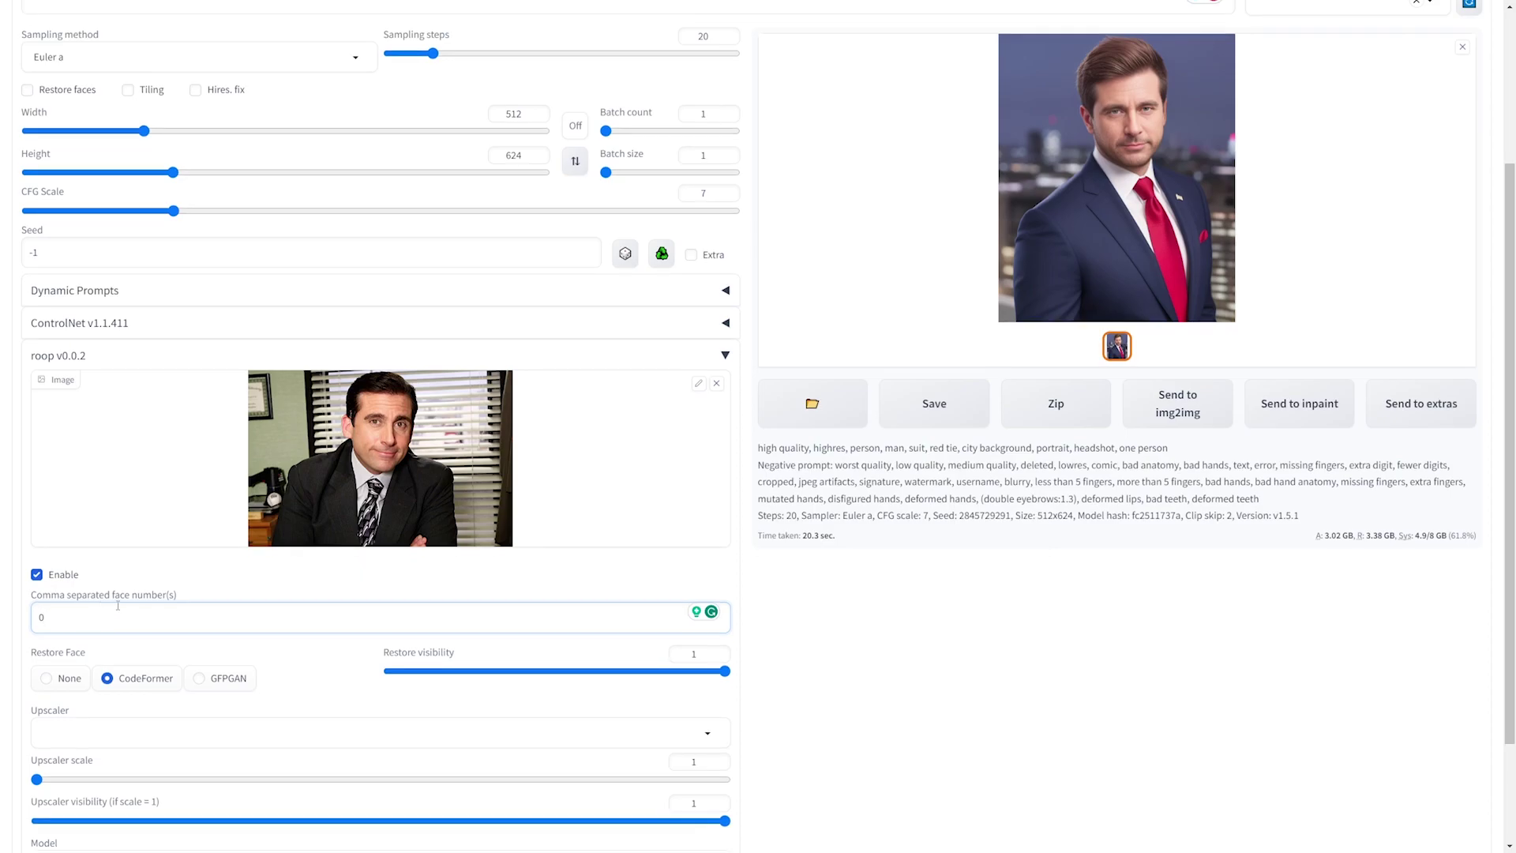
pyautogui.scroll(2, 118, 605)
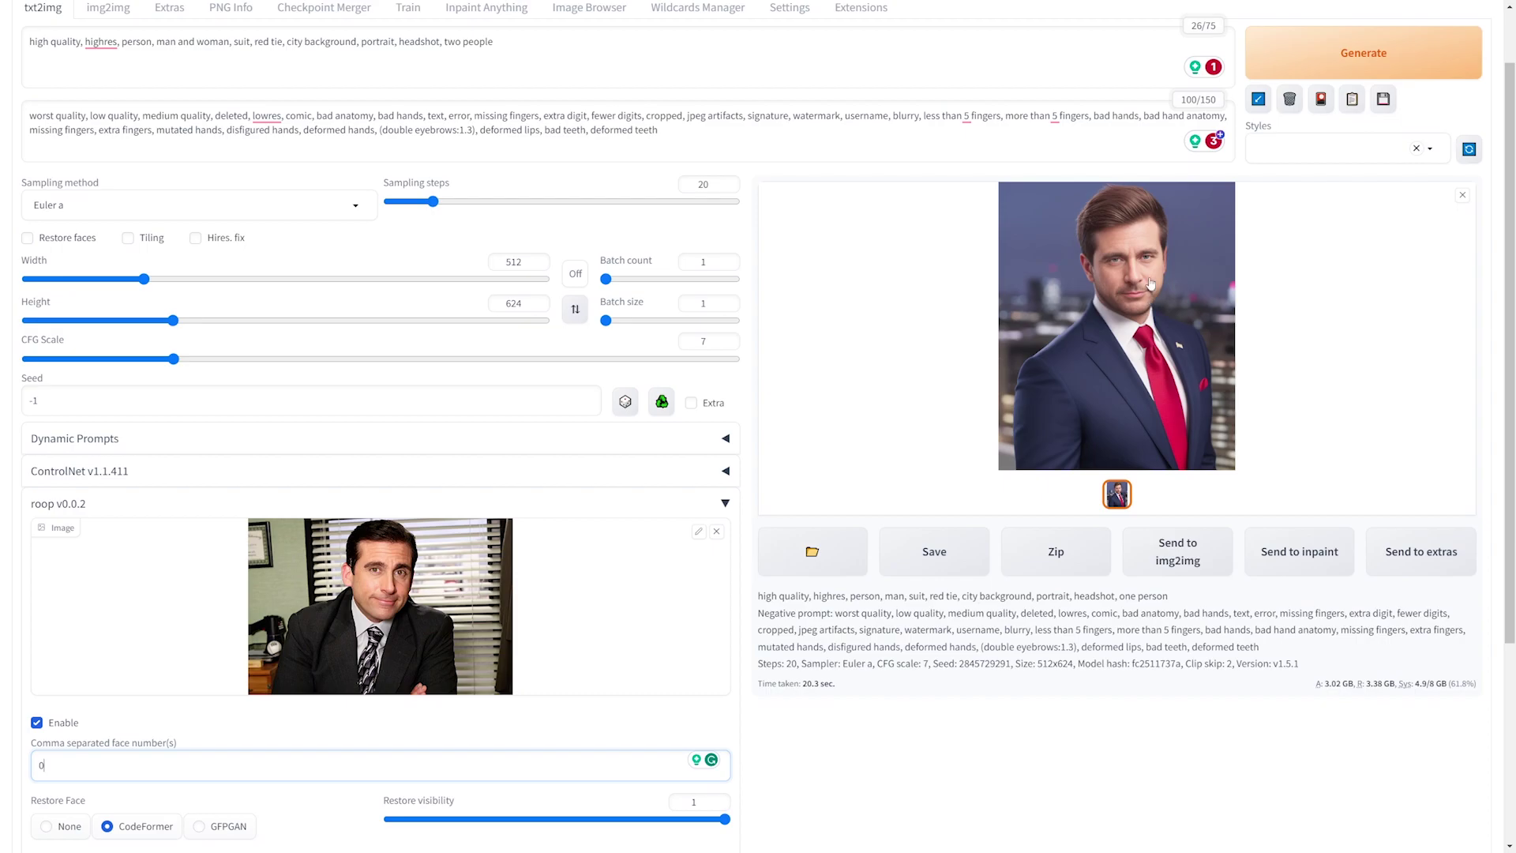
pyautogui.scroll(-2, 1150, 284)
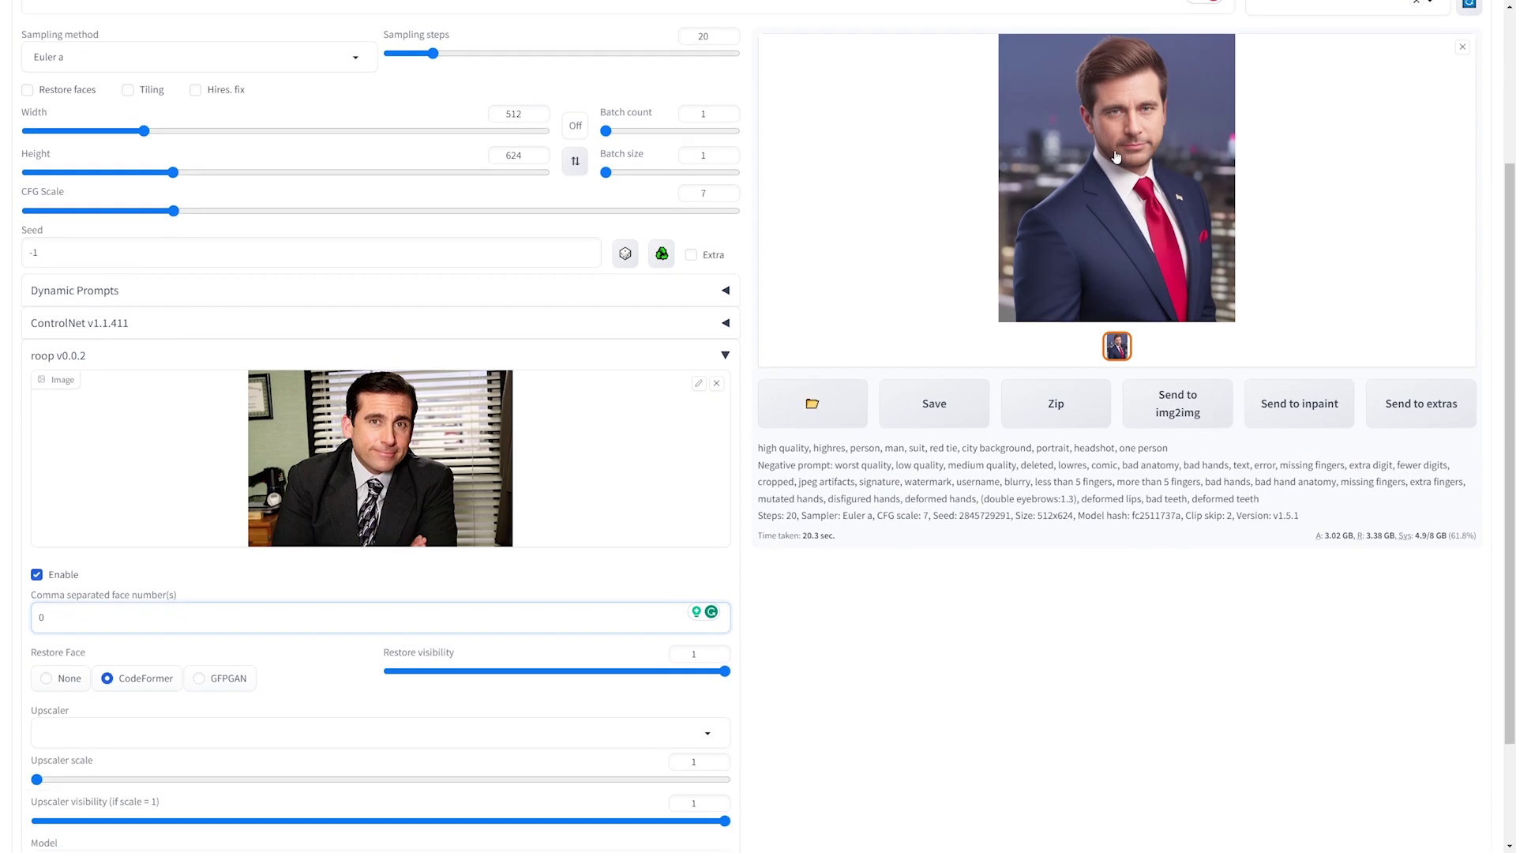
pyautogui.scroll(3, 1117, 157)
# Generate the 'man and woman … two people' image with only face 0 swapped.
pyautogui.tripleClick(466, 137)
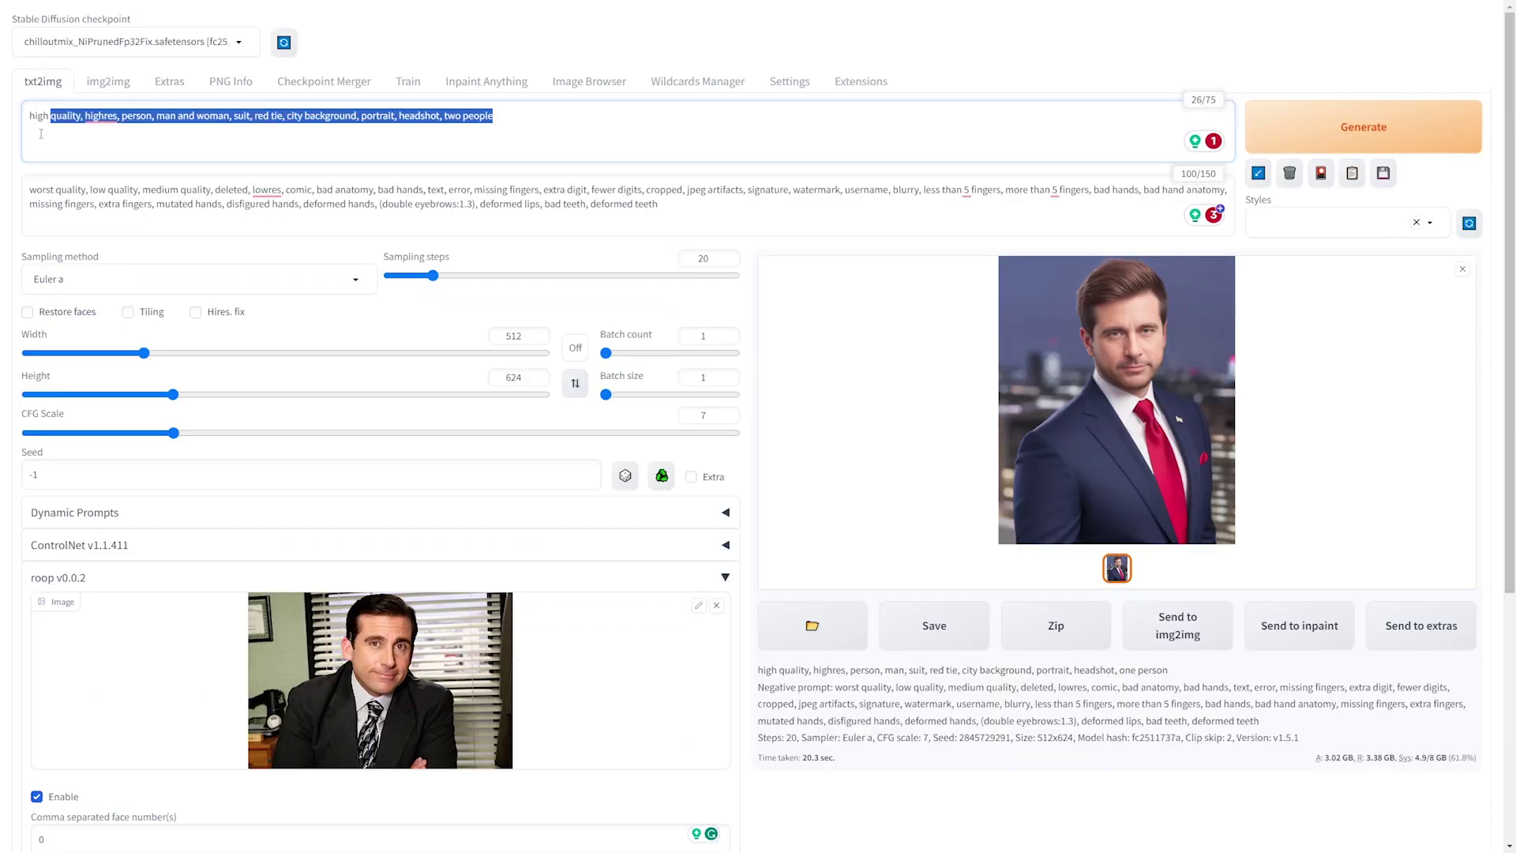
pyautogui.click(467, 136)
pyautogui.click(1304, 128)
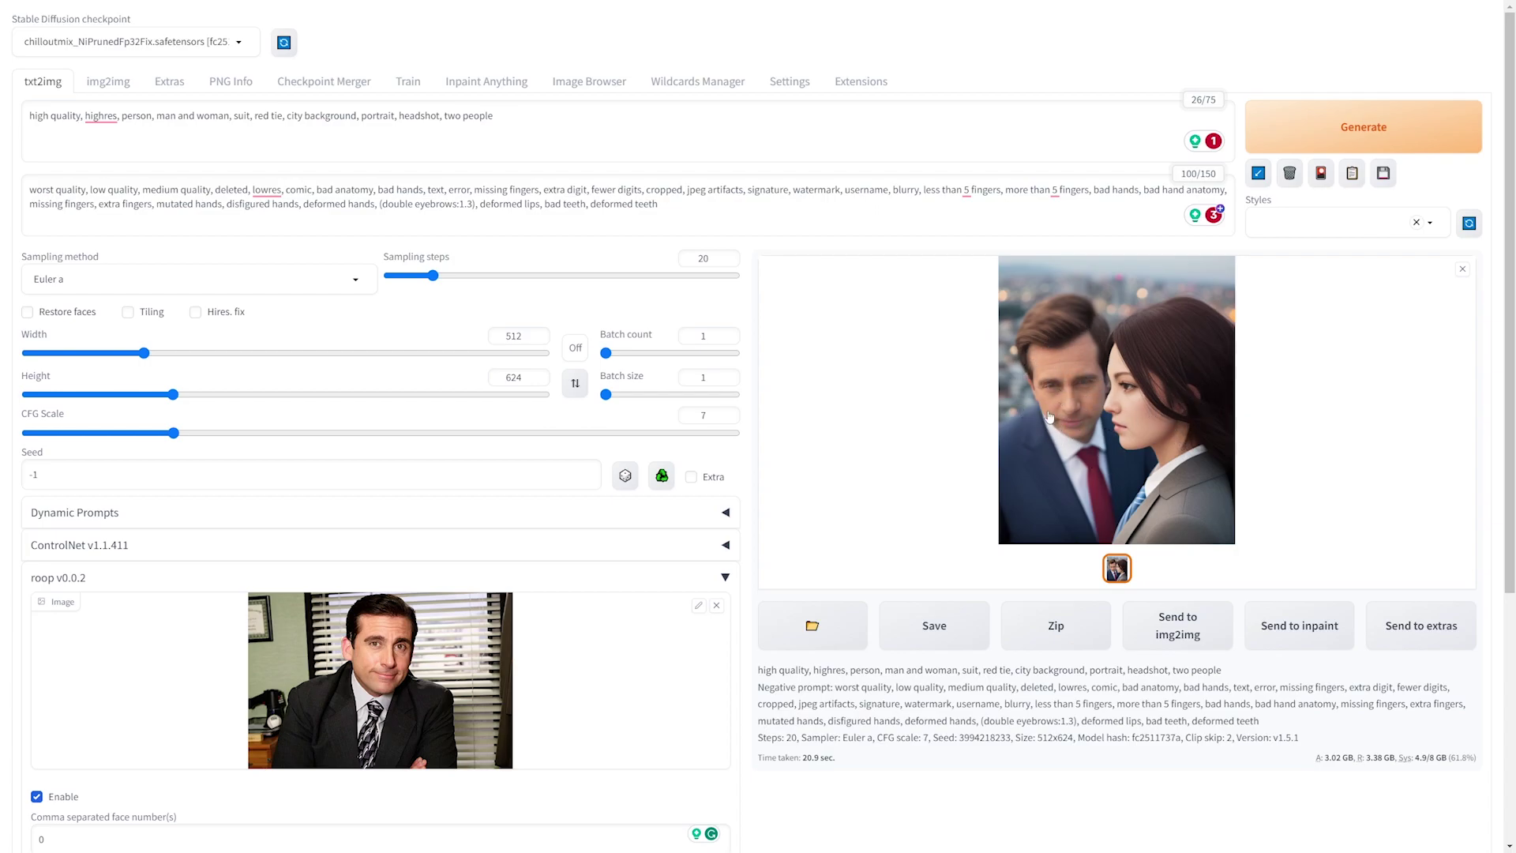
pyautogui.scroll(-4, 1204, 377)
pyautogui.doubleClick(986, 441)
pyautogui.hotkey('ctrl', 'c')
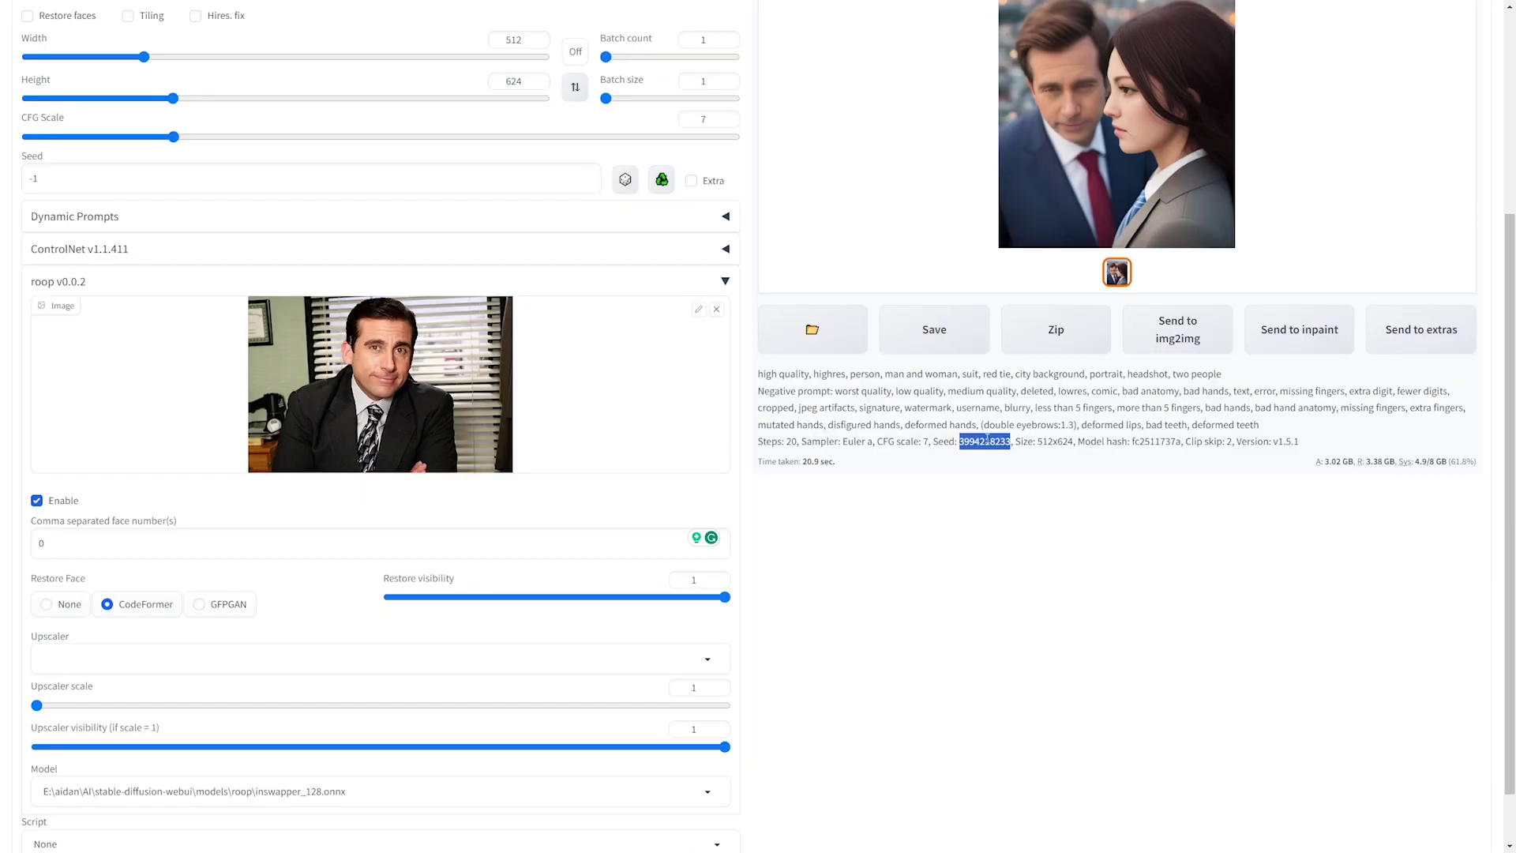
pyautogui.click(415, 188)
pyautogui.hotkey('ctrl', 'a')
pyautogui.hotkey('ctrl', 'v')
# Change the roop face number to 0,1 and regenerate so both faces are swapped.
pyautogui.click(46, 543)
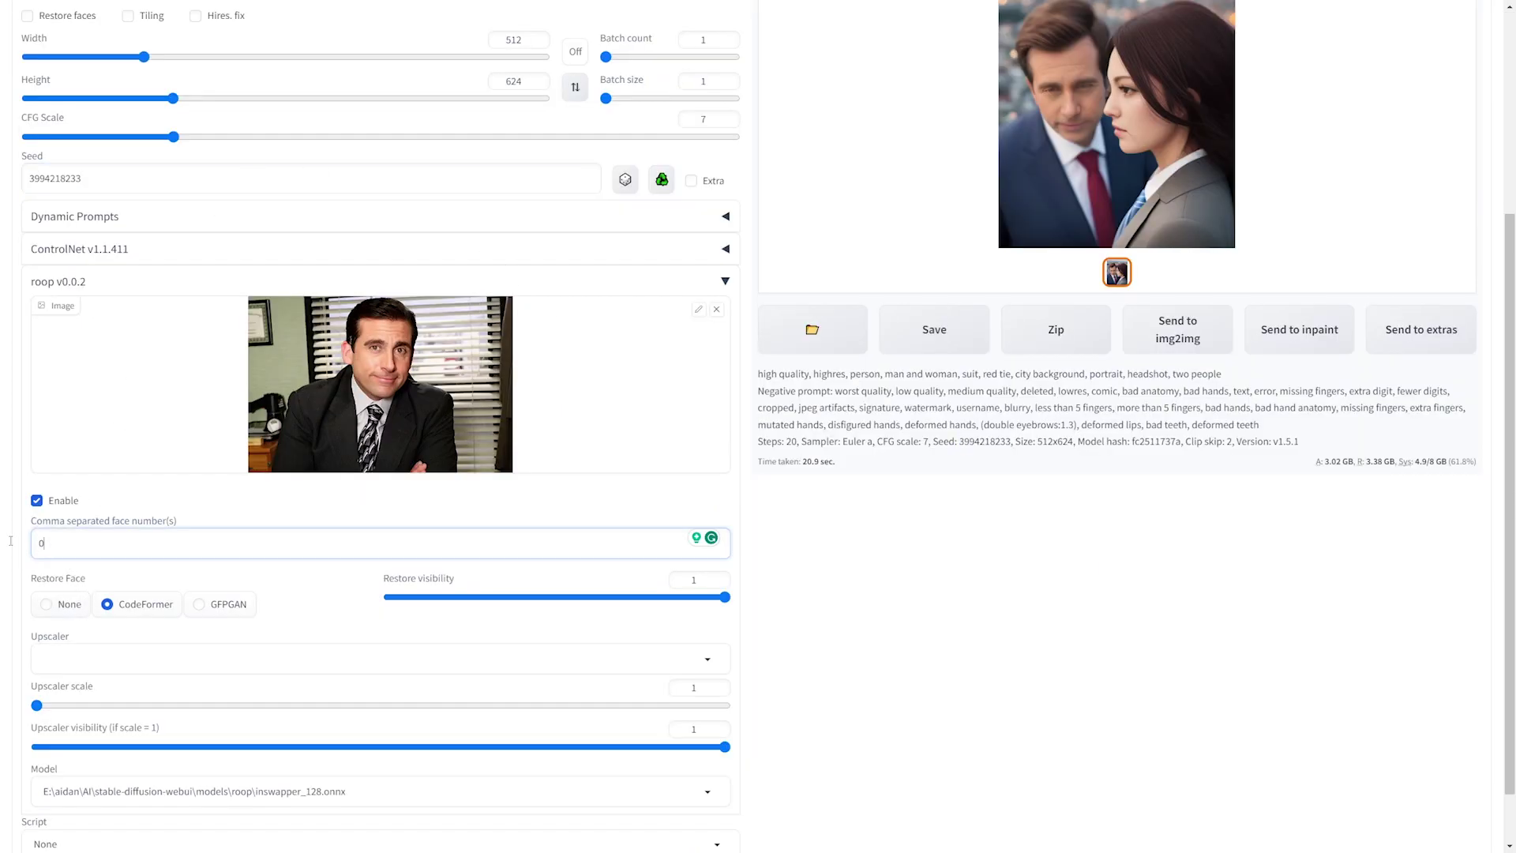
pyautogui.hotkey('ctrl', 'a')
pyautogui.write('1')
pyautogui.scroll(4, 527, 515)
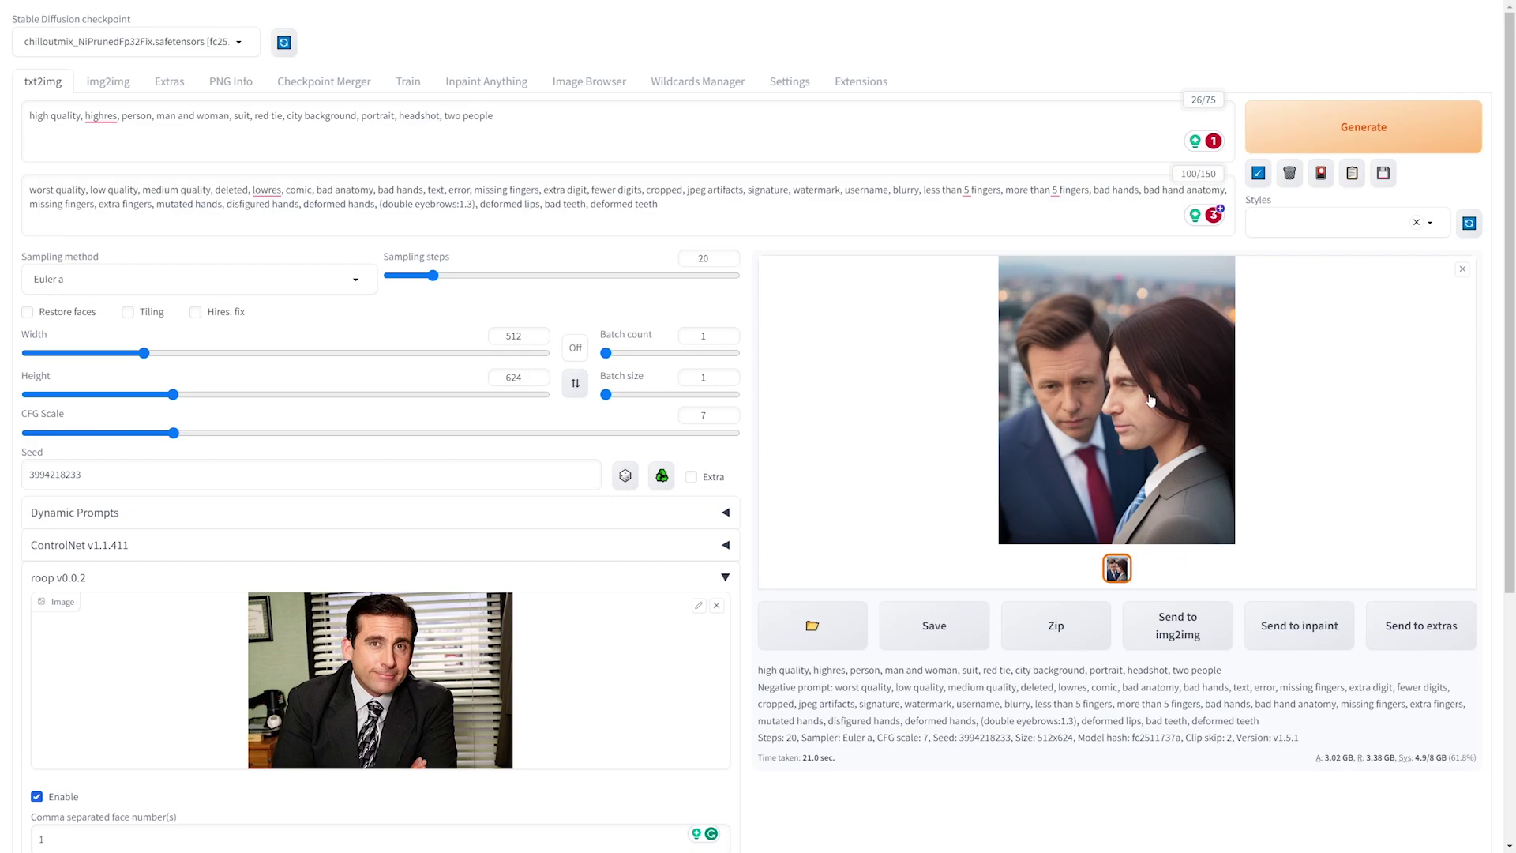
pyautogui.scroll(-4, 1151, 401)
pyautogui.doubleClick(31, 545)
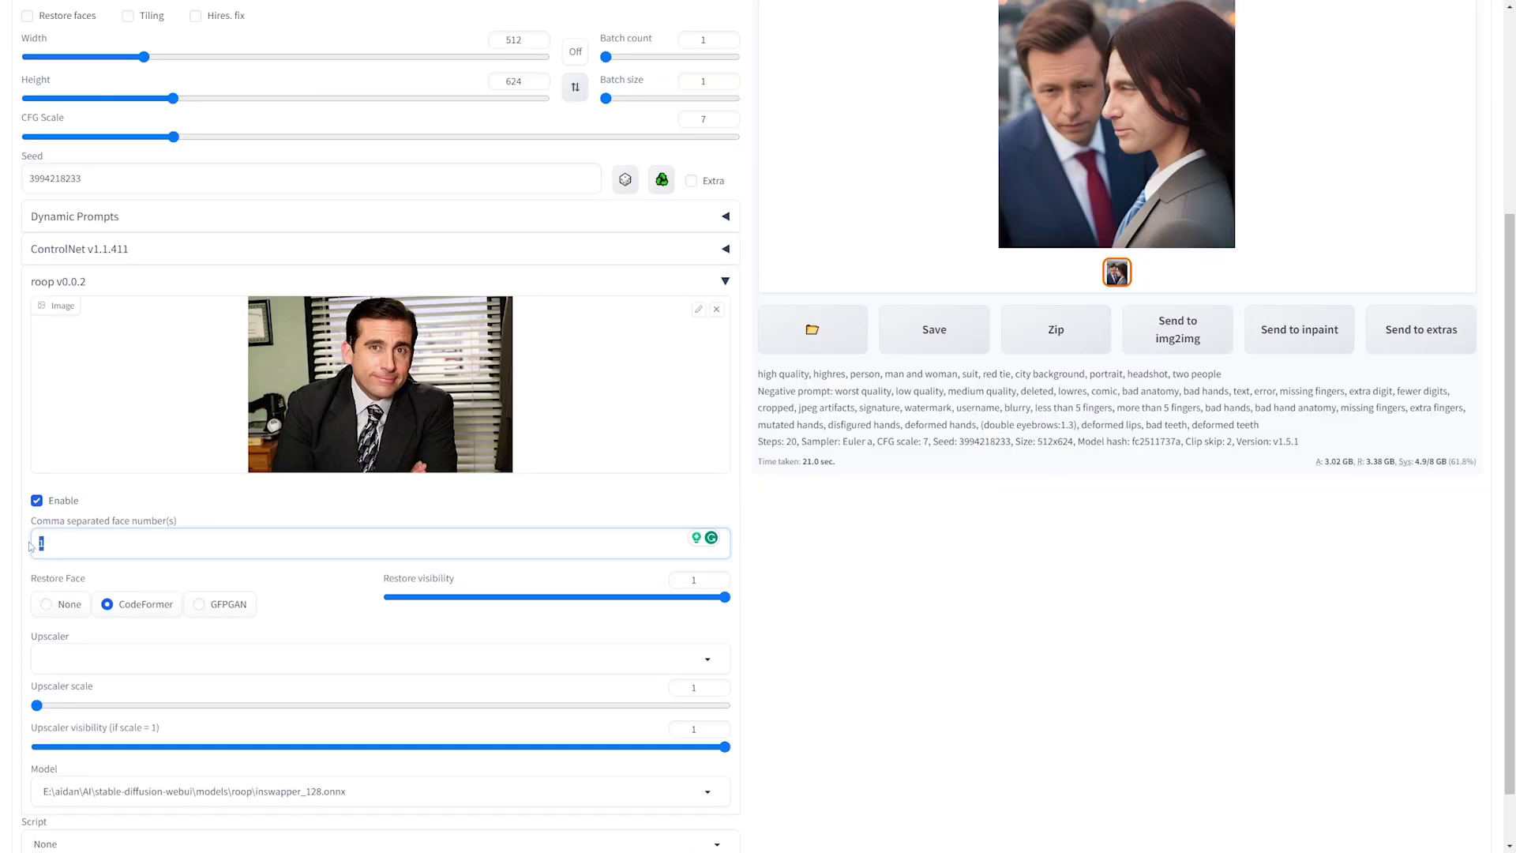
pyautogui.write('1')
pyautogui.scroll(3, 389, 500)
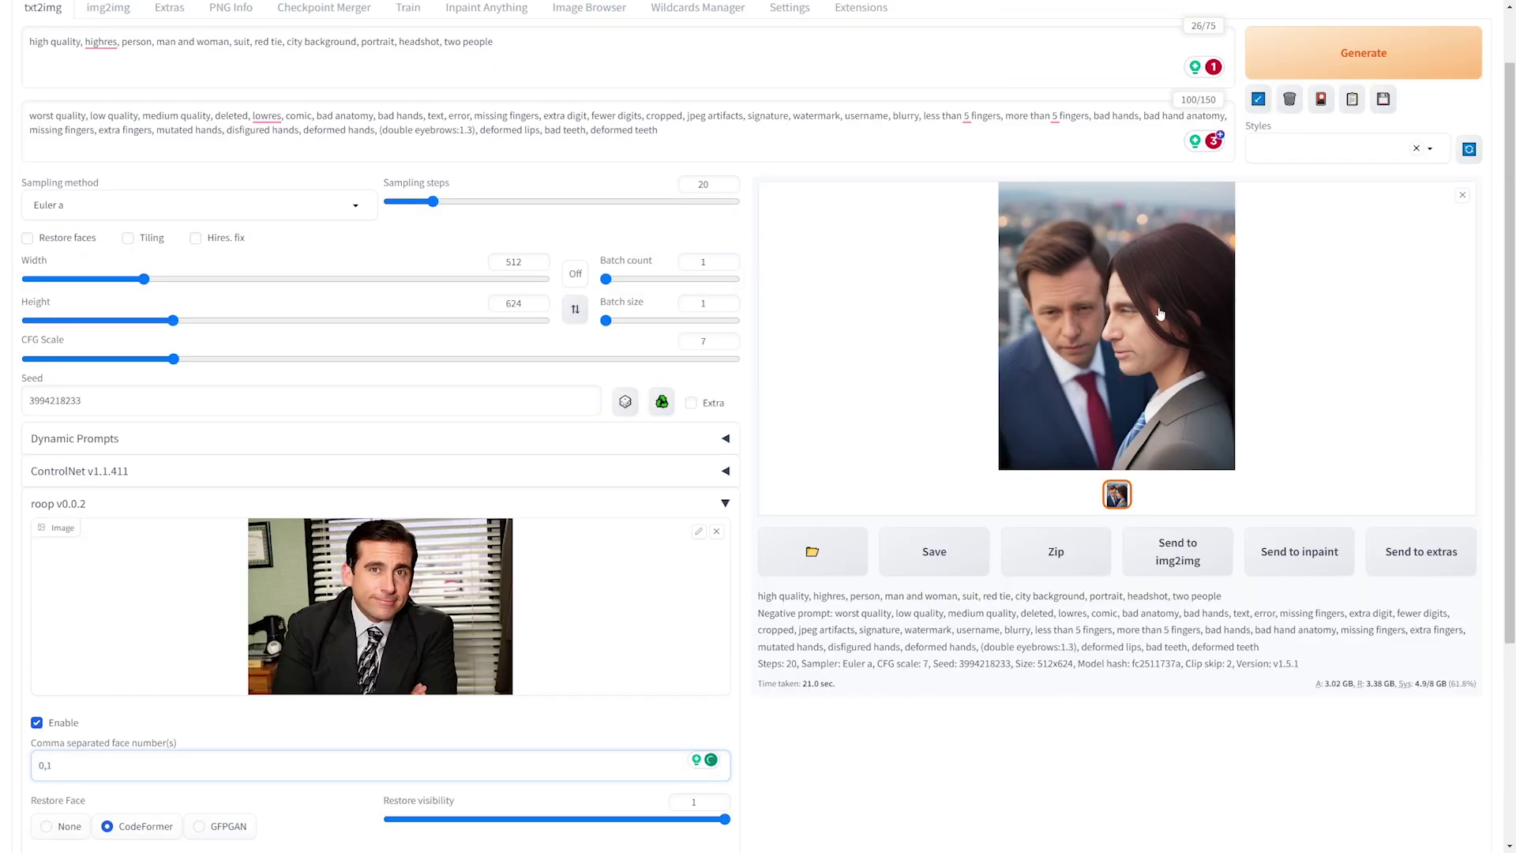
pyautogui.hotkey('ctrl', 'Return')
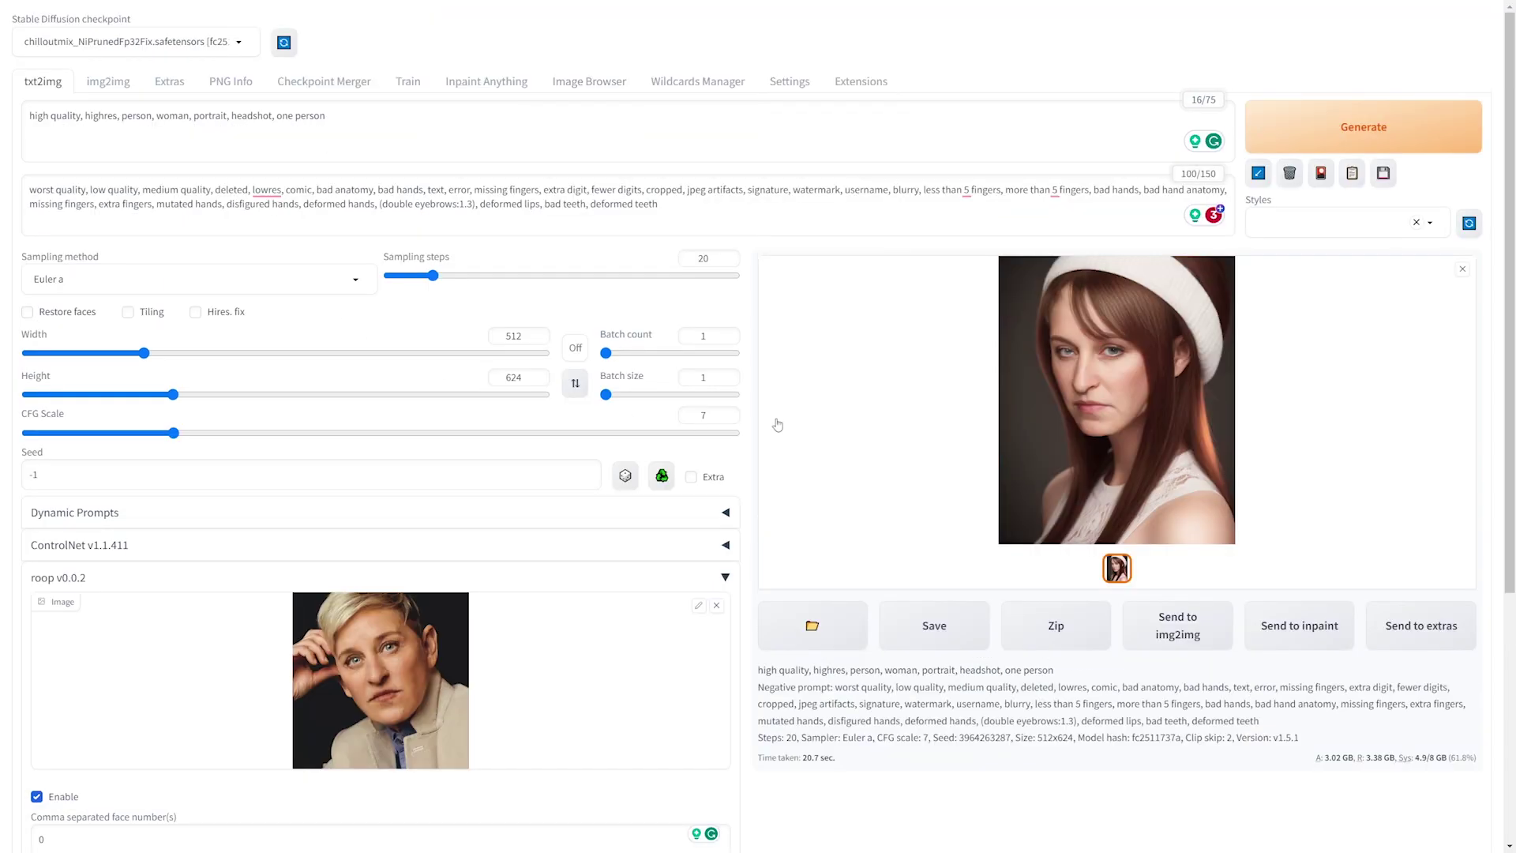
# Scroll through the page to review the anime-woman reference face and the generated woman headshot.
pyautogui.scroll(-5, 777, 425)
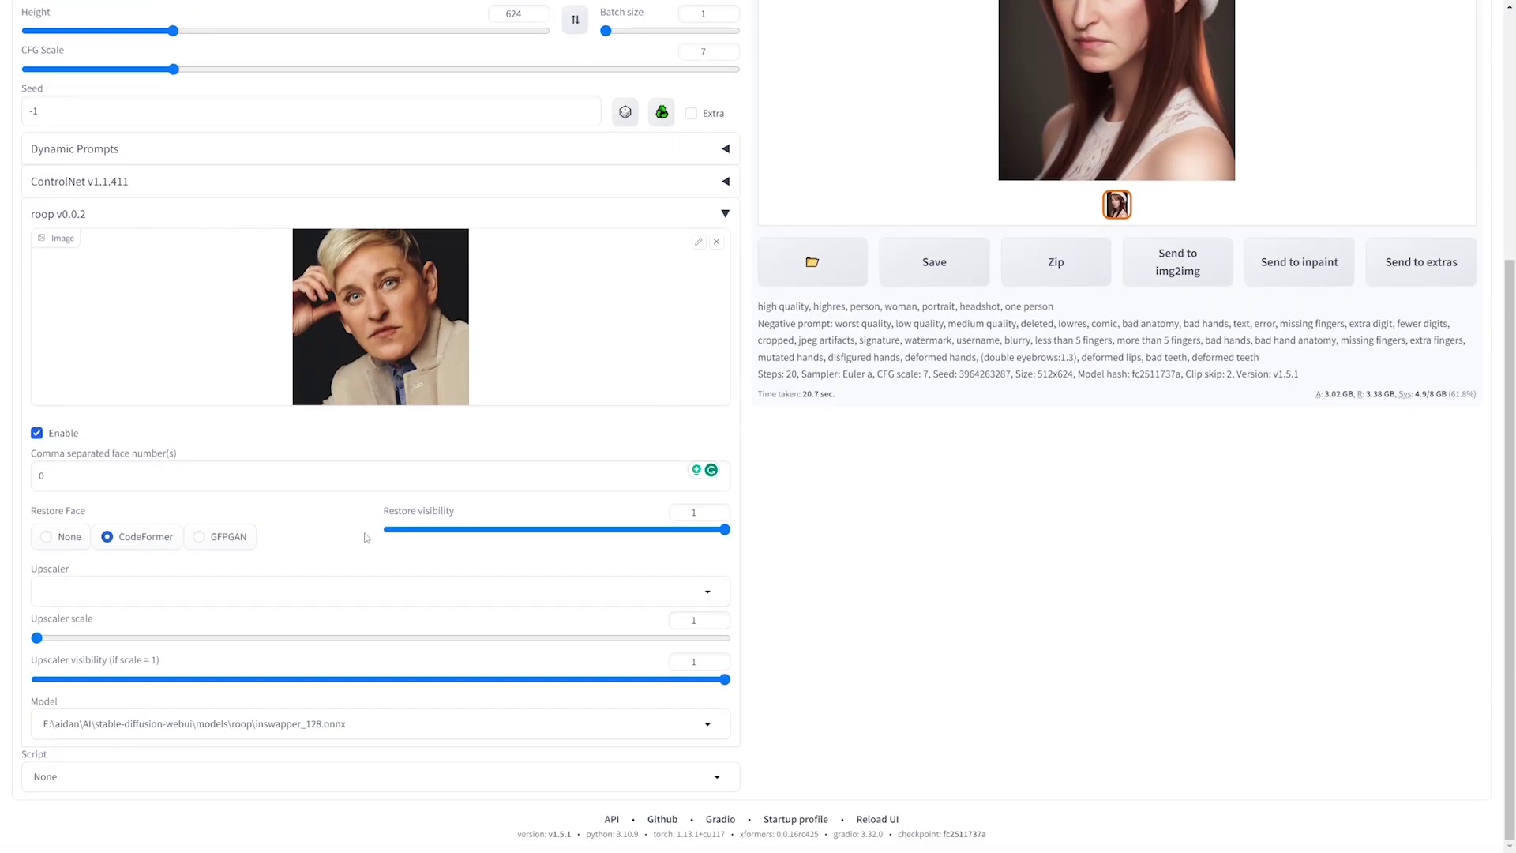
pyautogui.scroll(4, 398, 415)
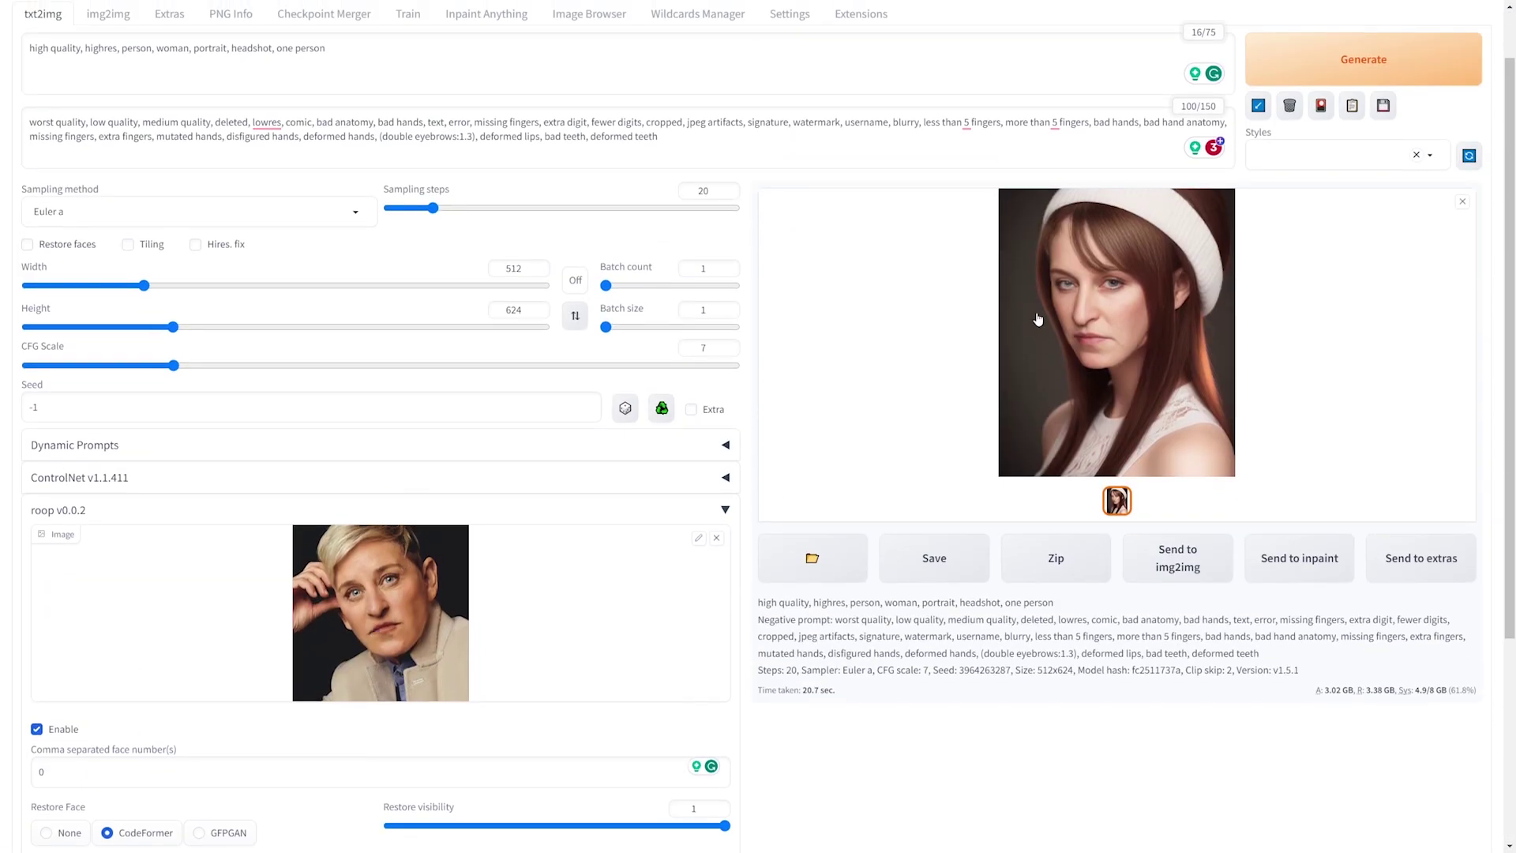
pyautogui.scroll(1, 1131, 421)
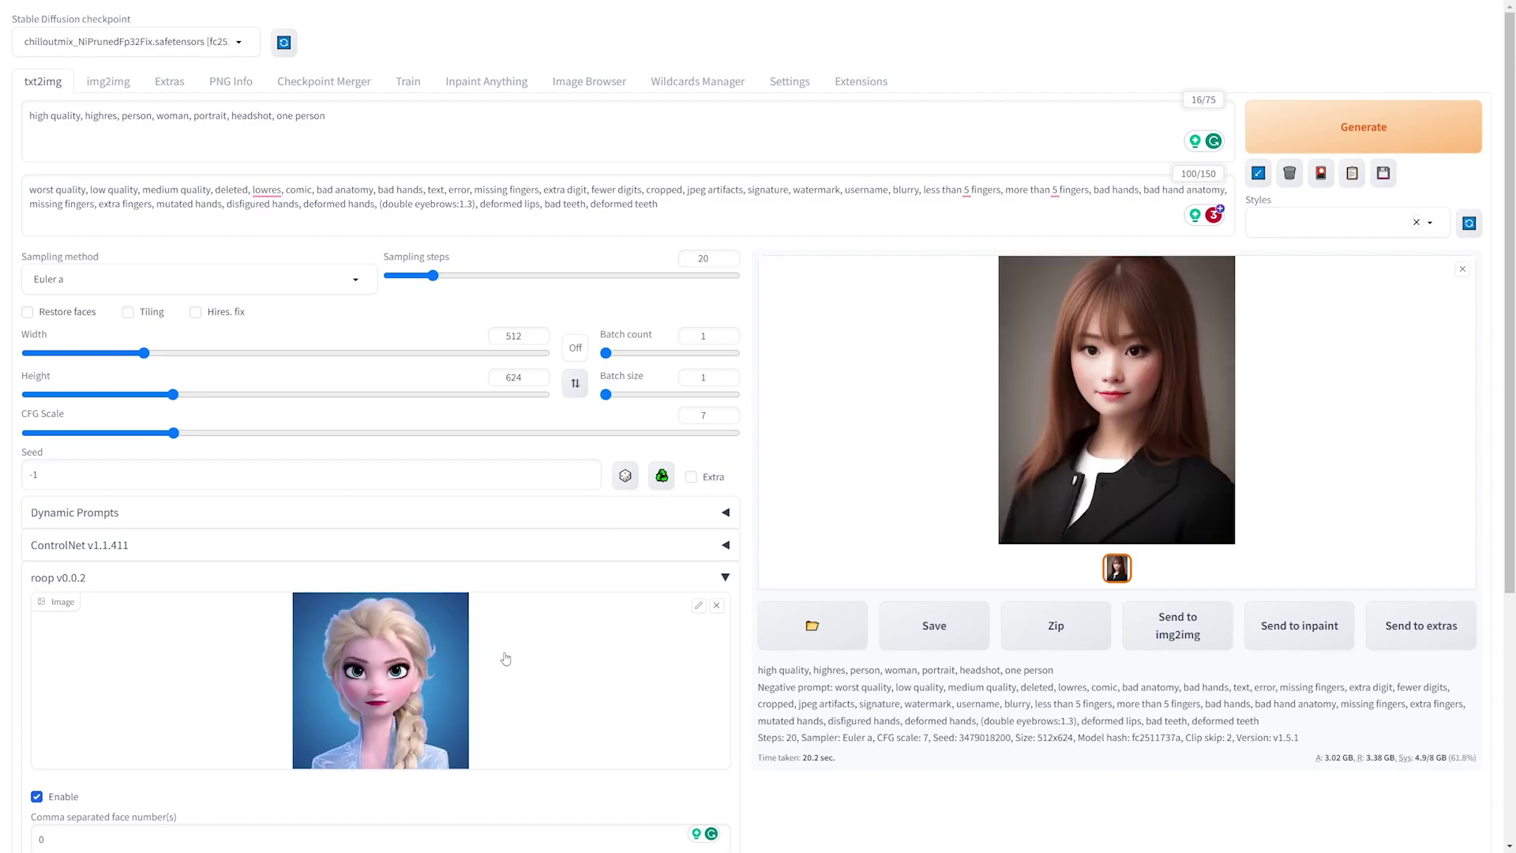
pyautogui.scroll(-1, 505, 659)
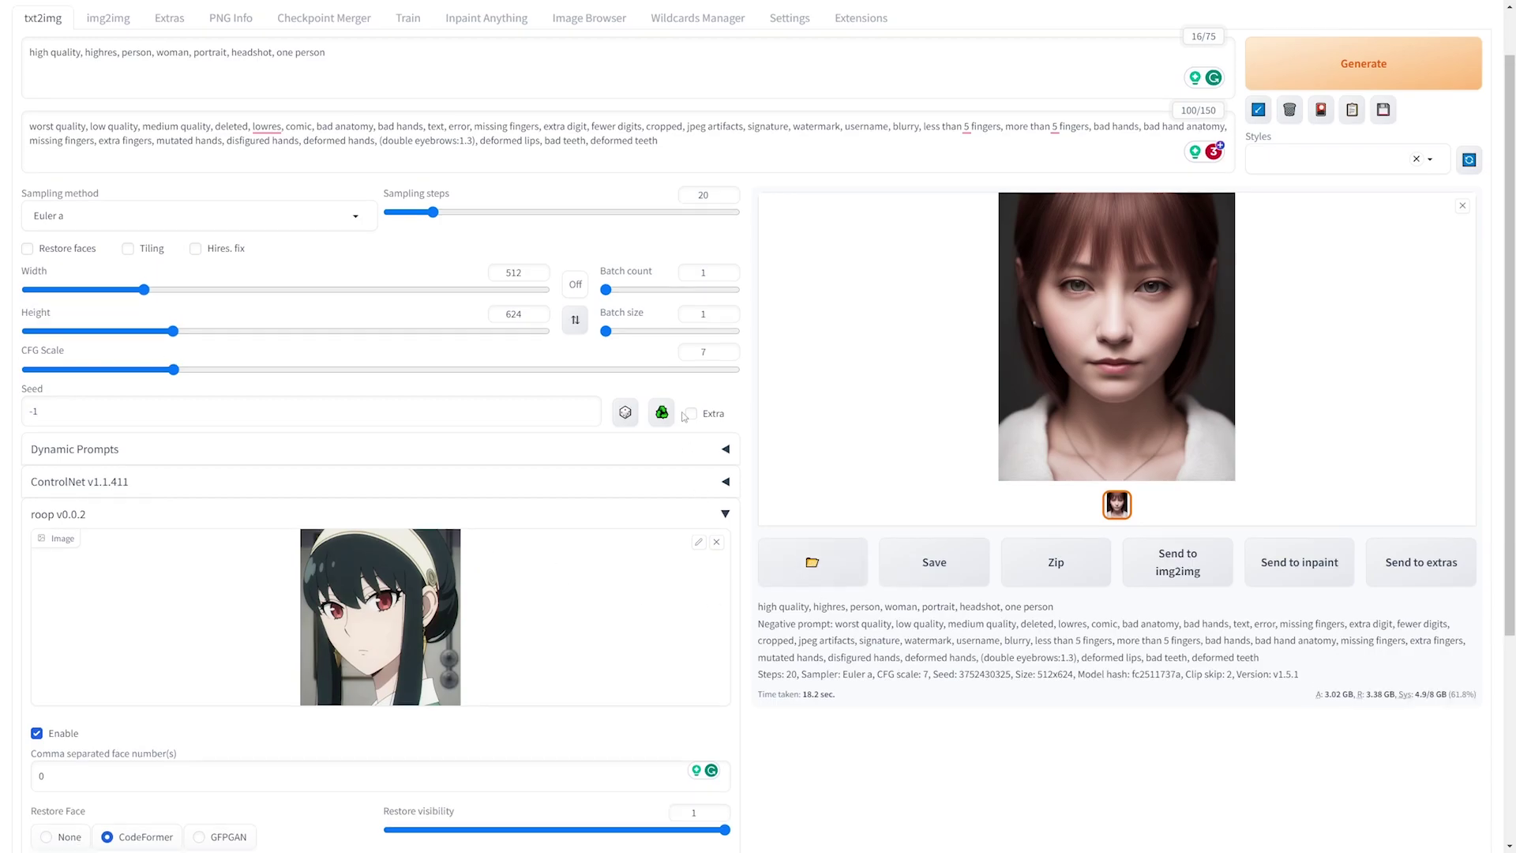
# Remove the loaded source face from the roop Image box, leaving the slot empty.
pyautogui.scroll(1, 684, 416)
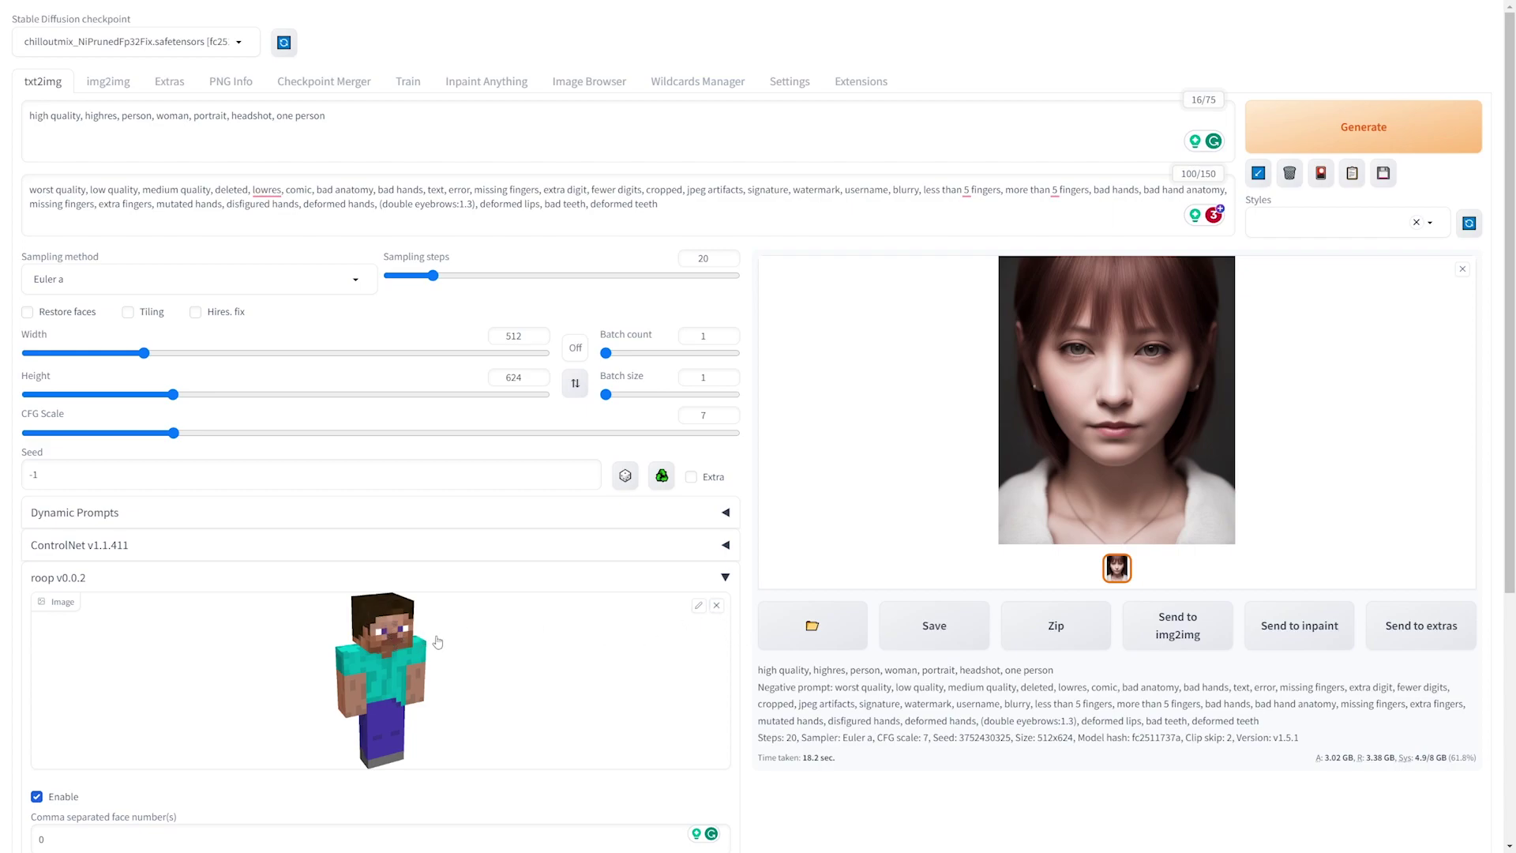
pyautogui.click(715, 605)
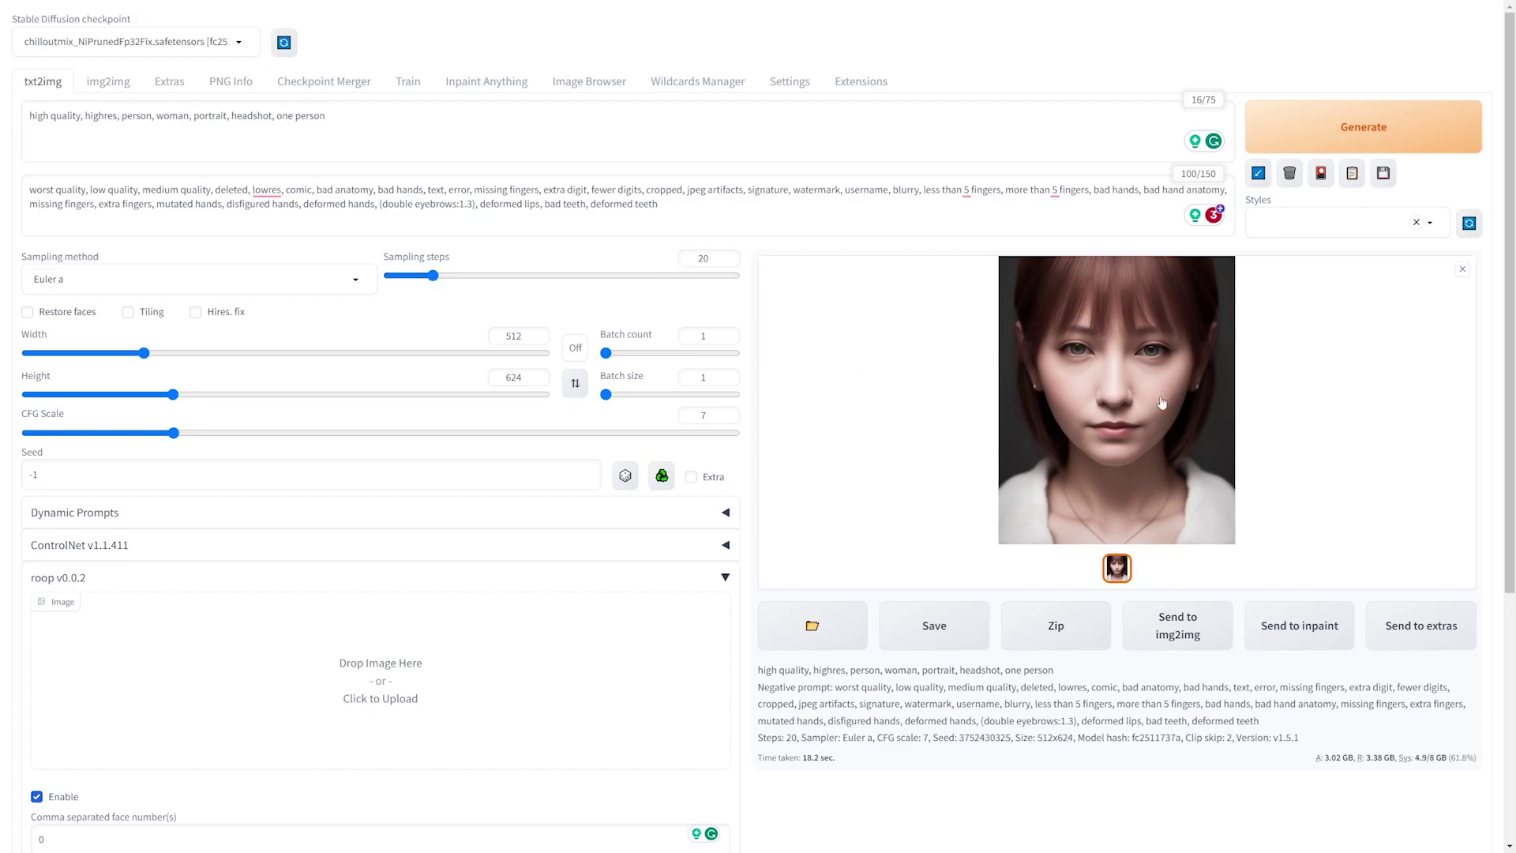
# Load the gold-necklace portrait photo onto the img2img Inpaint canvas.
pyautogui.click(111, 92)
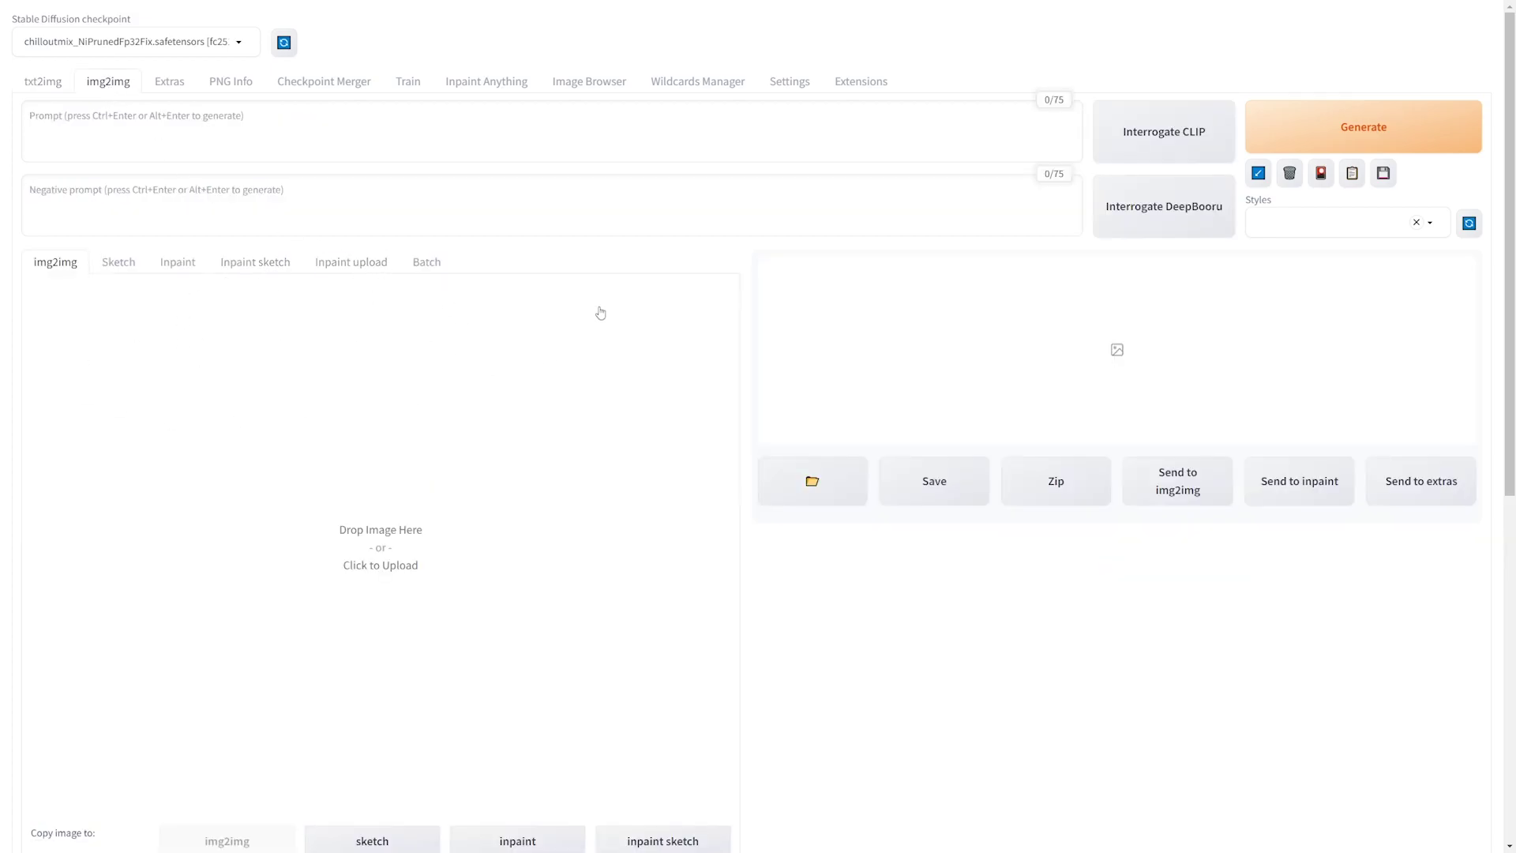
pyautogui.click(177, 262)
pyautogui.scroll(-4, 603, 237)
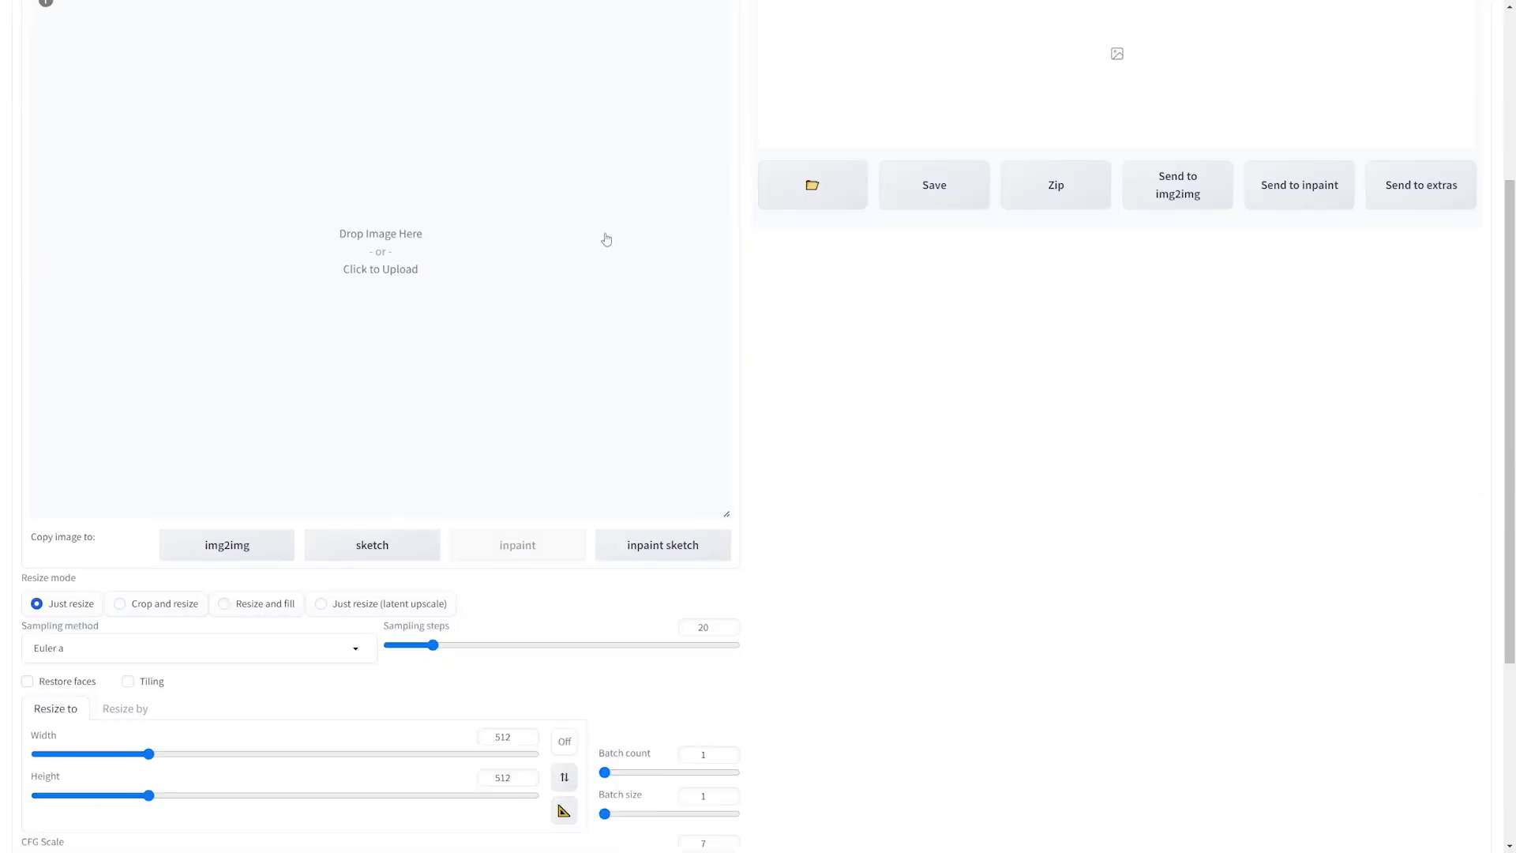
pyautogui.scroll(2, 464, 224)
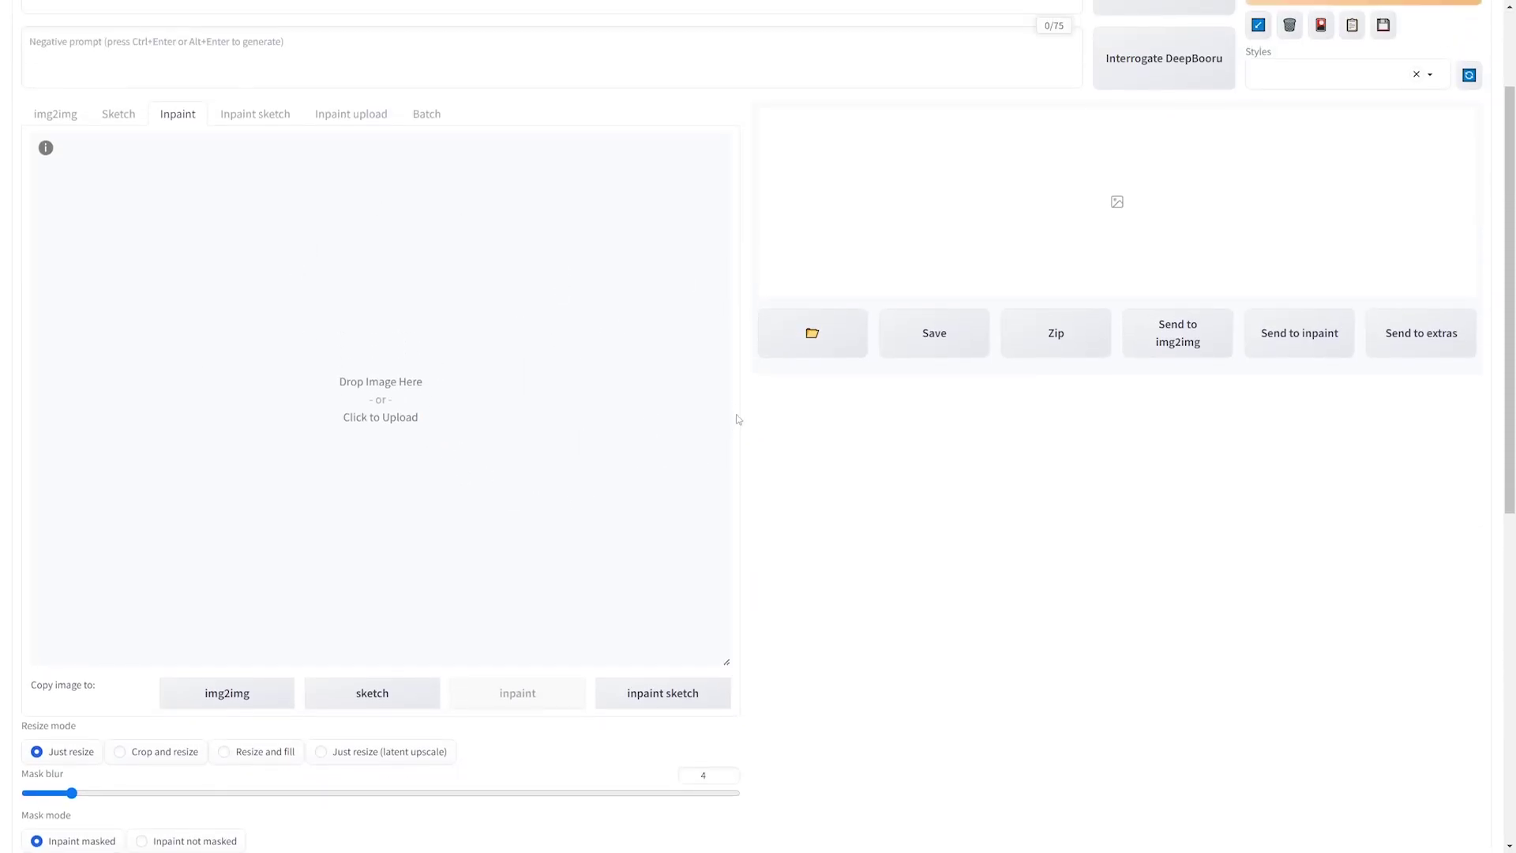
pyautogui.moveTo(733, 416); pyautogui.dragTo(534, 443)
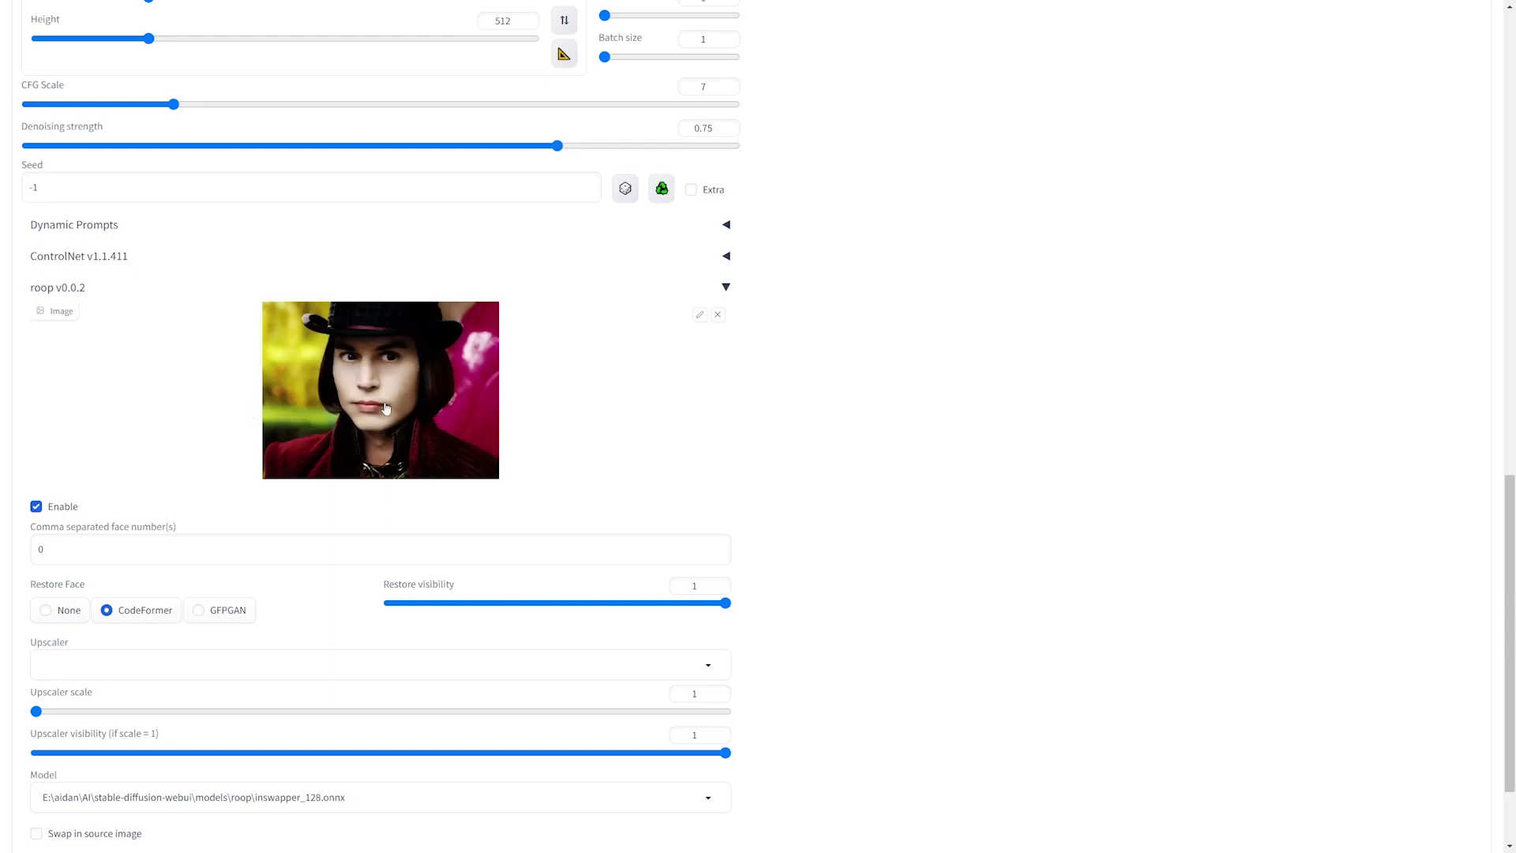
pyautogui.scroll(-2, 269, 424)
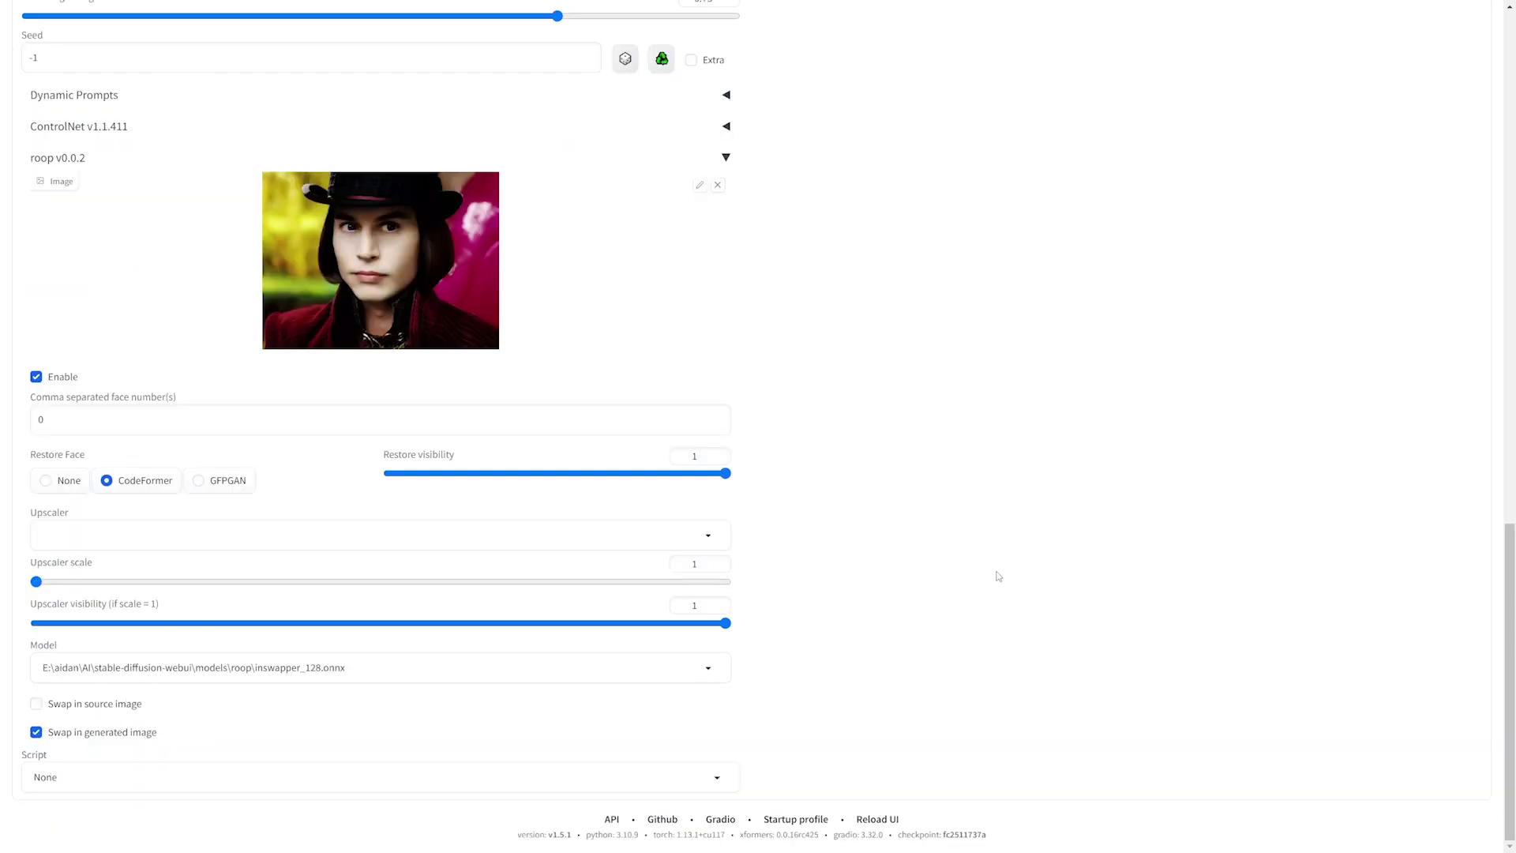
pyautogui.scroll(7, 95, 423)
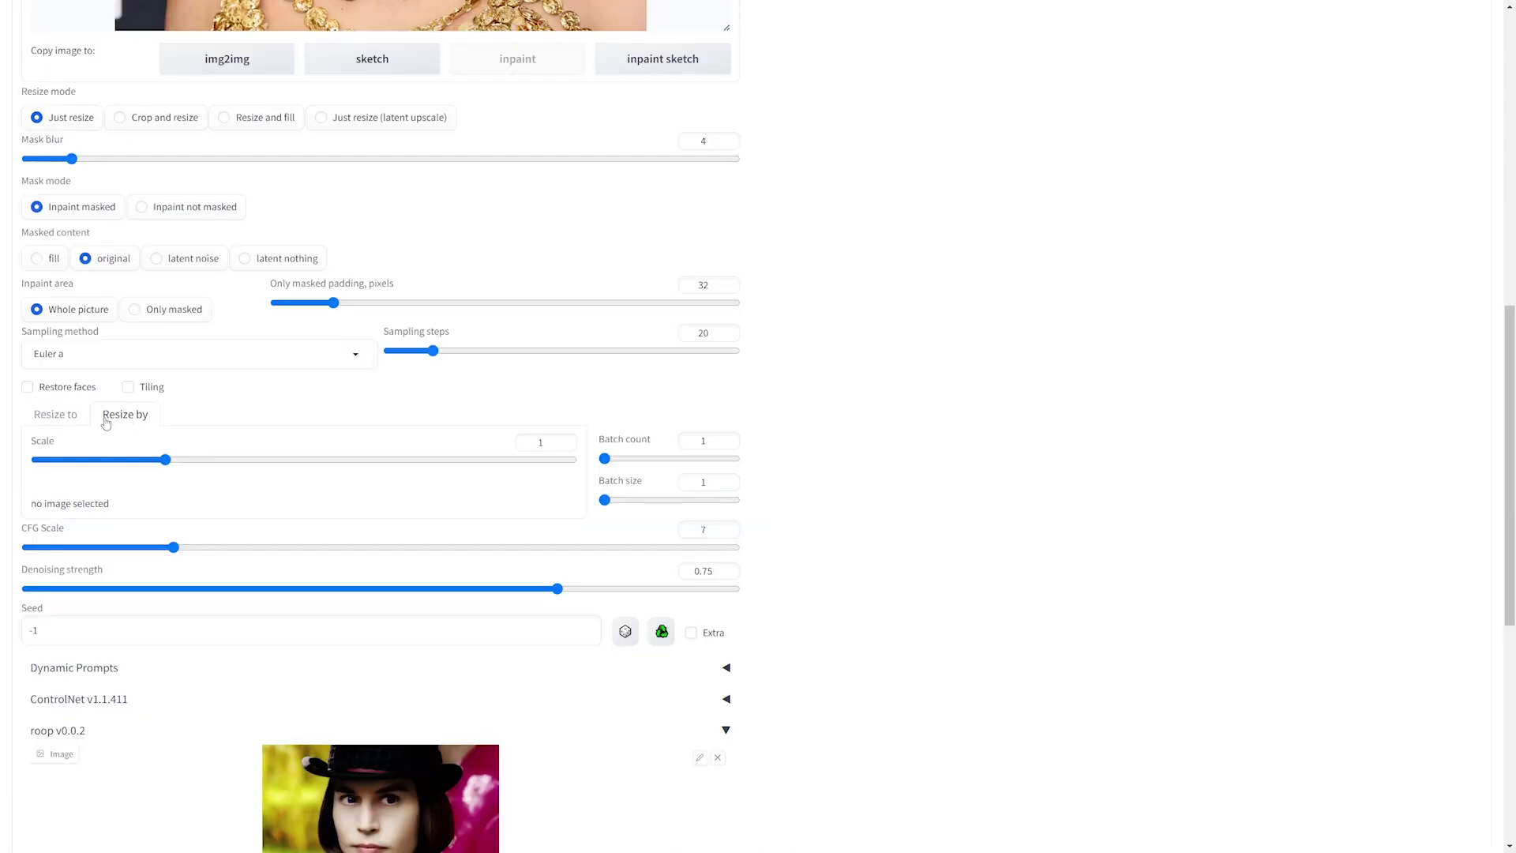
# Brush an inpaint mask over the woman's face in the portrait.
pyautogui.scroll(4, 106, 424)
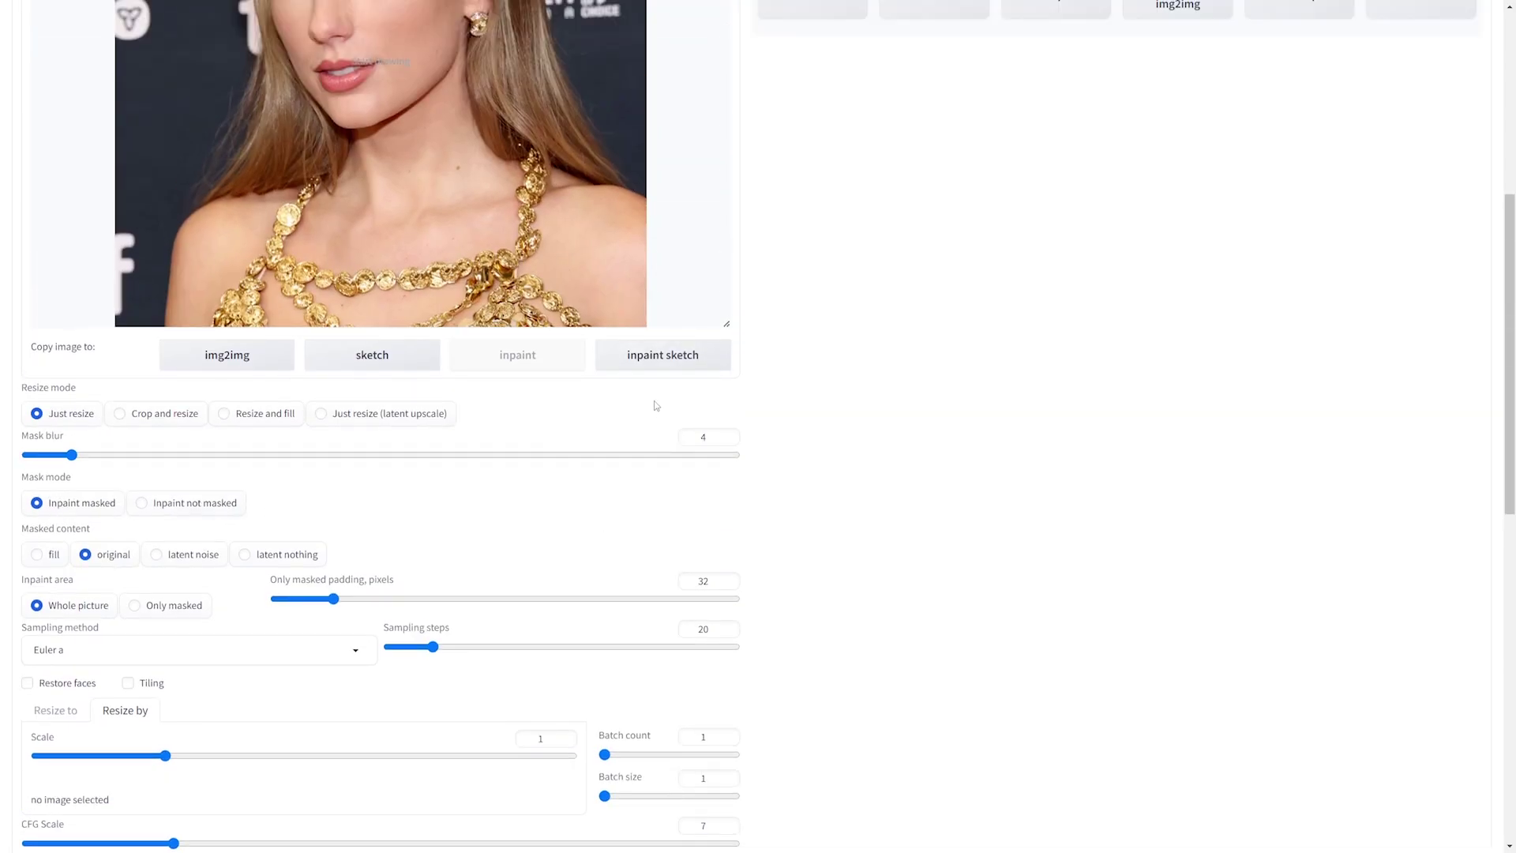
pyautogui.scroll(4, 652, 385)
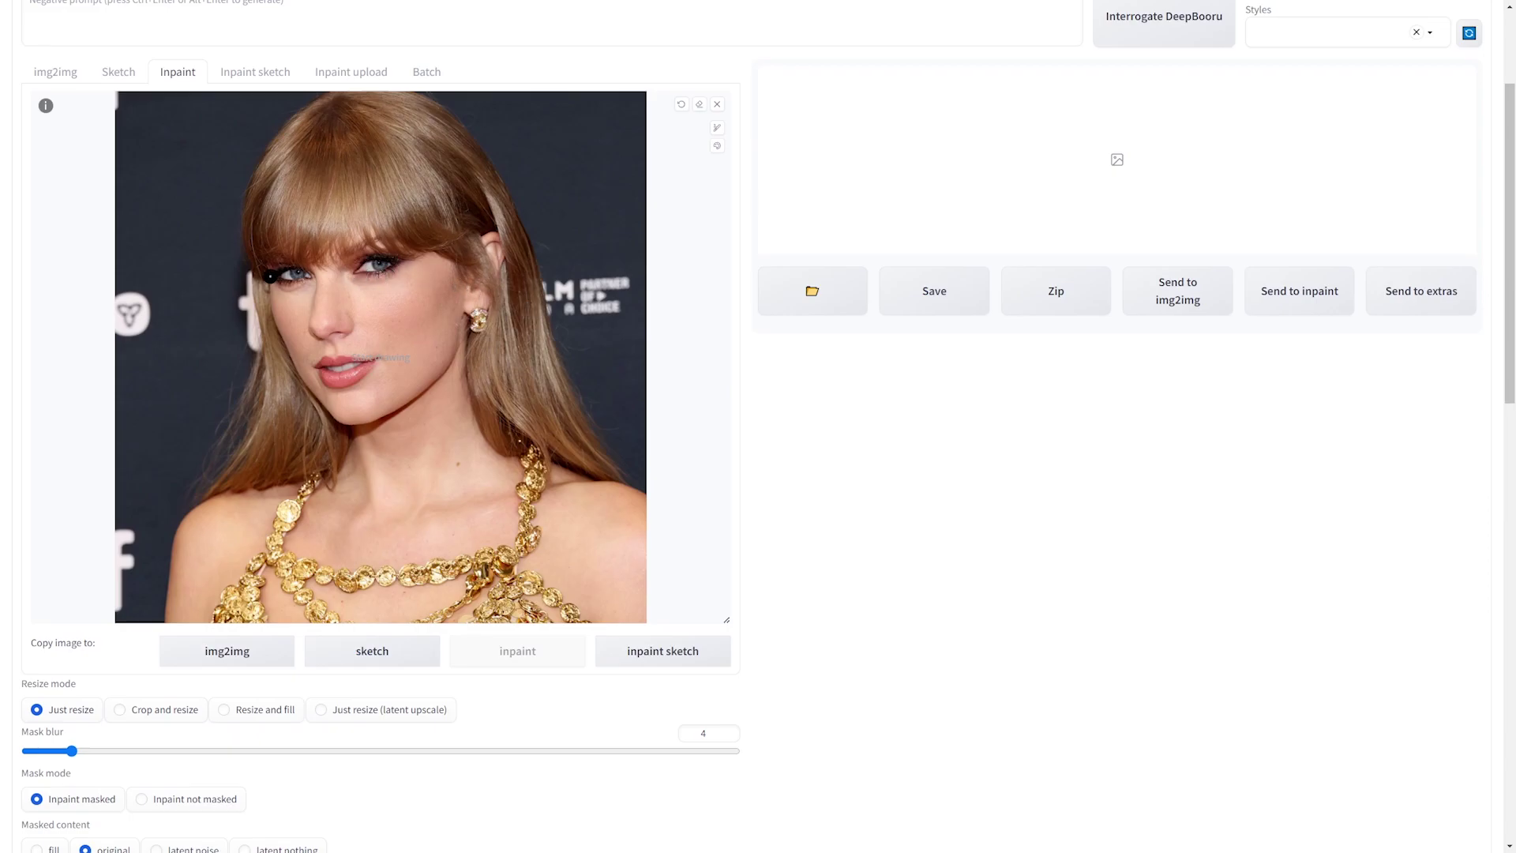
pyautogui.moveTo(267, 276)
pyautogui.mouseDown()
pyautogui.moveTo(378, 257)
pyautogui.moveTo(442, 265)
pyautogui.moveTo(457, 300)
pyautogui.moveTo(440, 374)
pyautogui.moveTo(369, 408)
pyautogui.moveTo(395, 417)
pyautogui.moveTo(385, 407)
pyautogui.mouseUp()
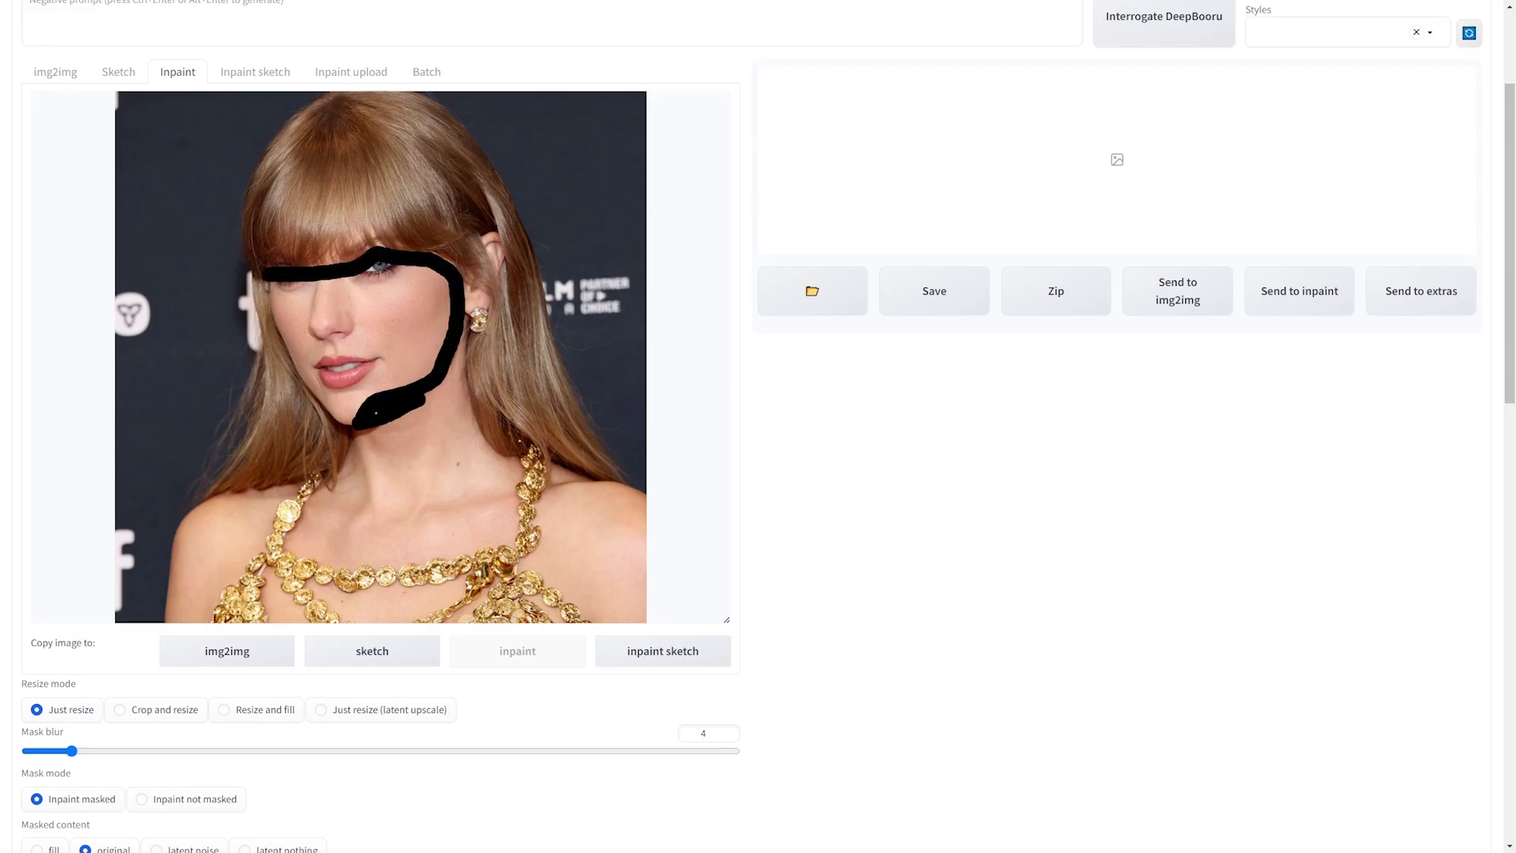
pyautogui.scroll(2, 385, 407)
pyautogui.moveTo(324, 474); pyautogui.dragTo(380, 492)
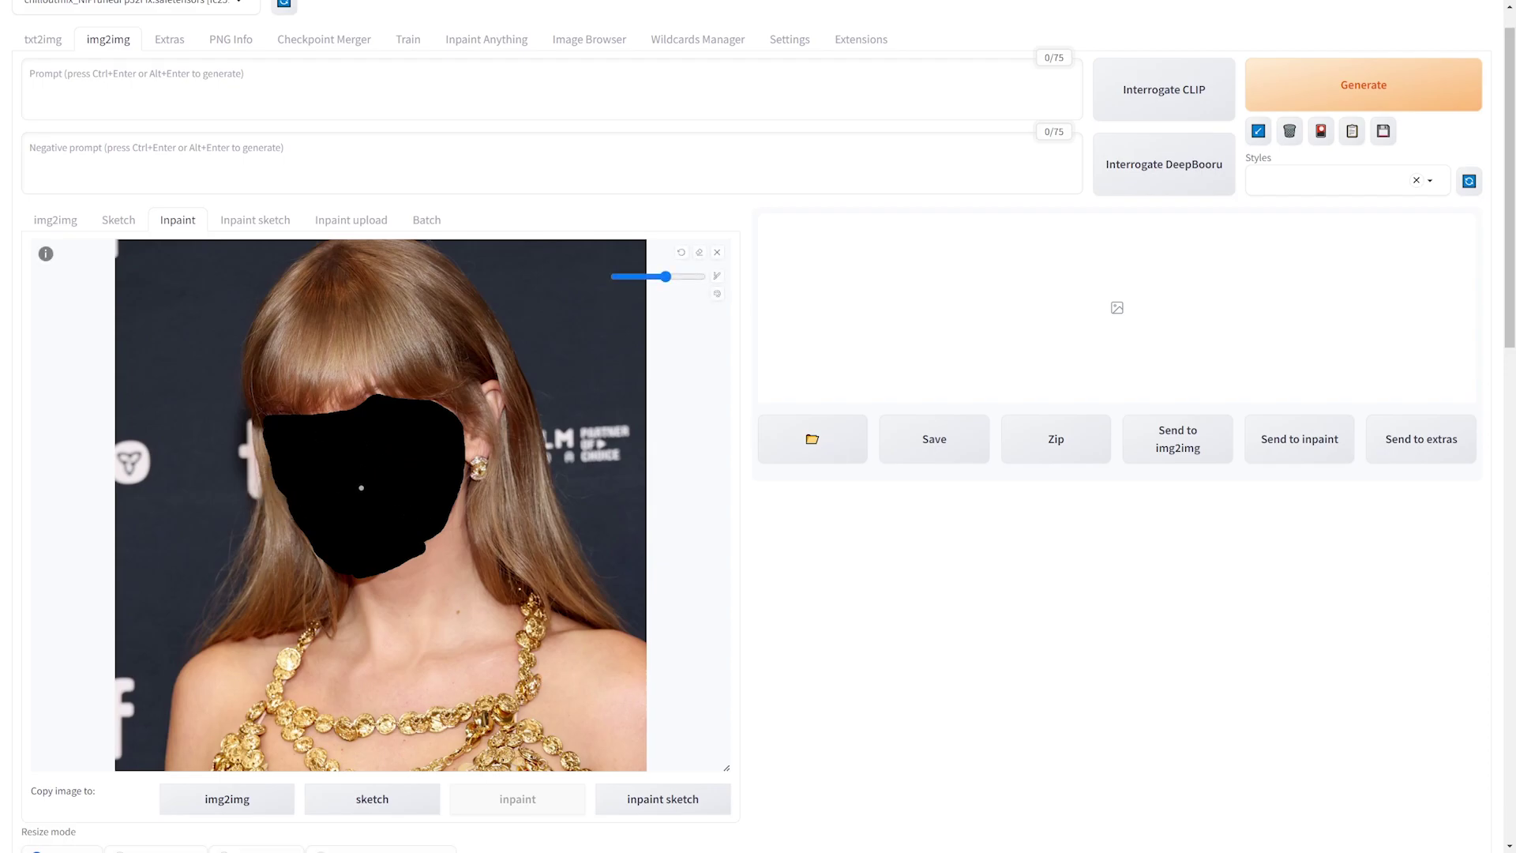
# Generate the masked face swap, giving a 1200×1202 result with seed 950025127.
pyautogui.click(1367, 96)
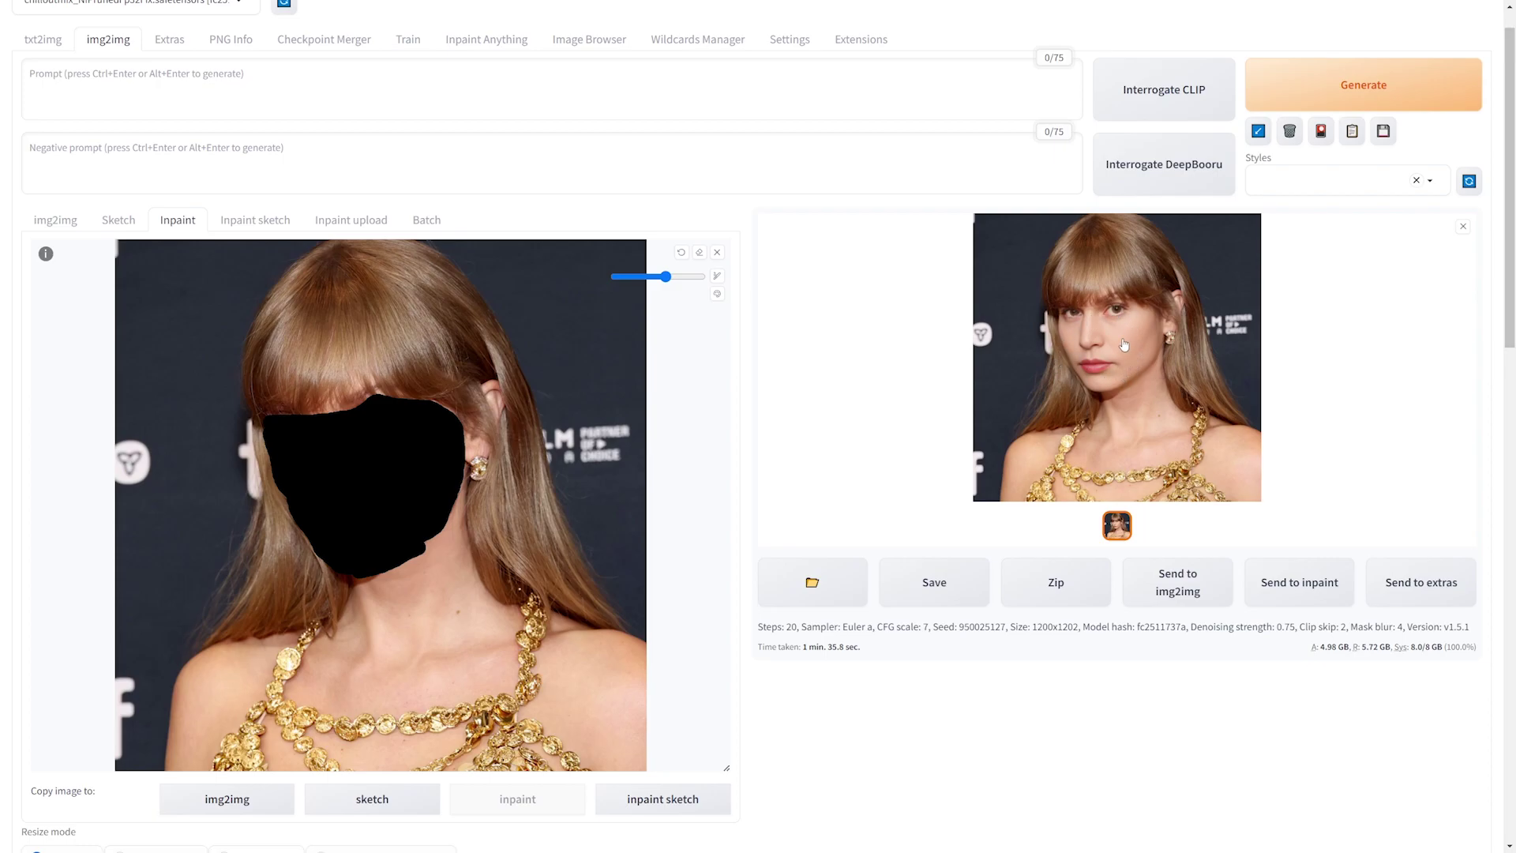
pyautogui.scroll(-10, 872, 399)
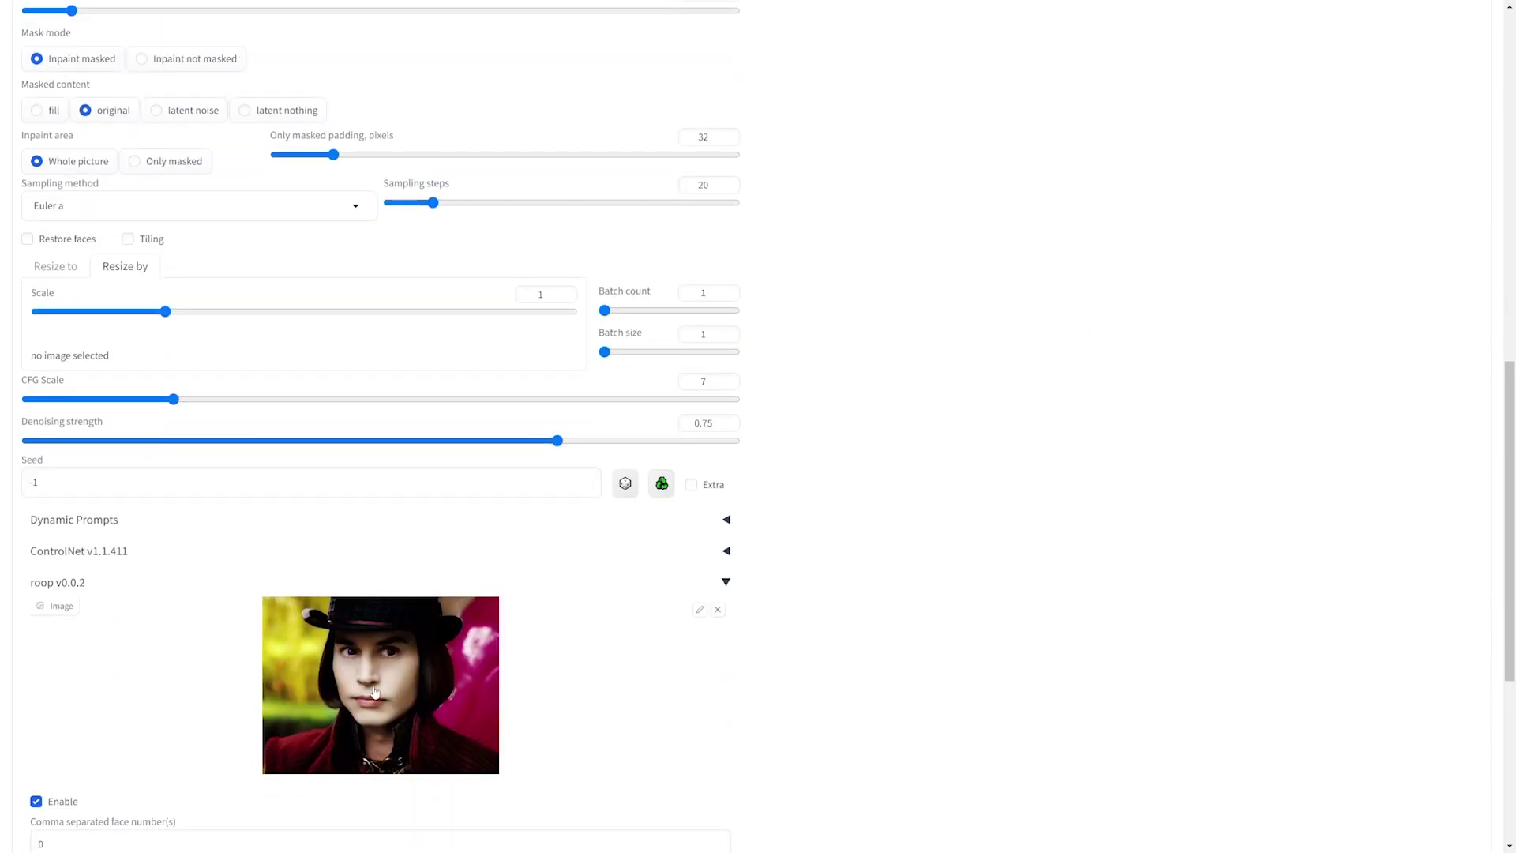
pyautogui.scroll(10, 1264, 330)
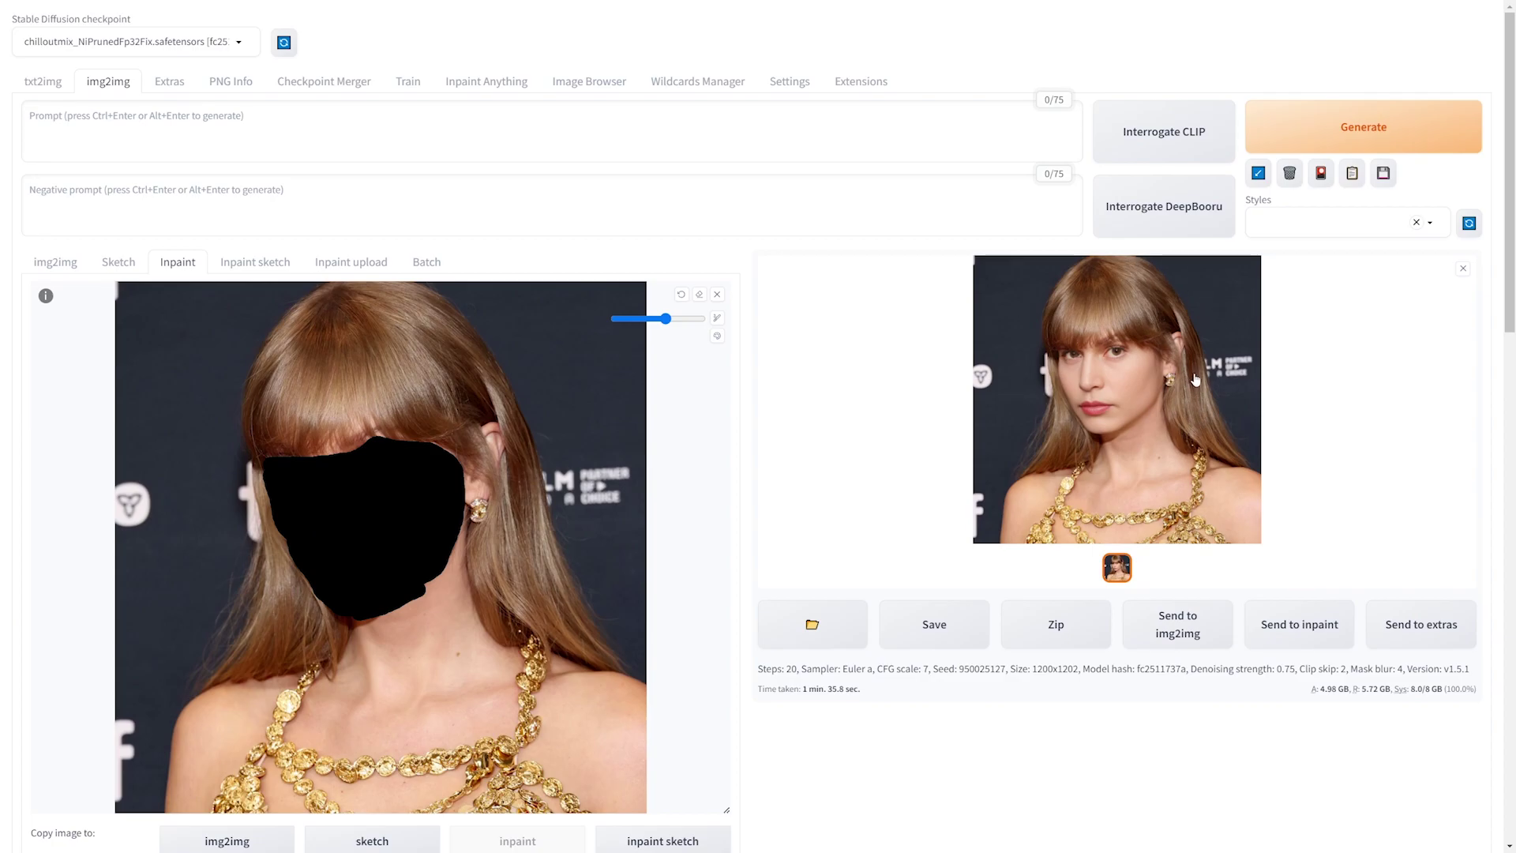
pyautogui.scroll(-2, 514, 531)
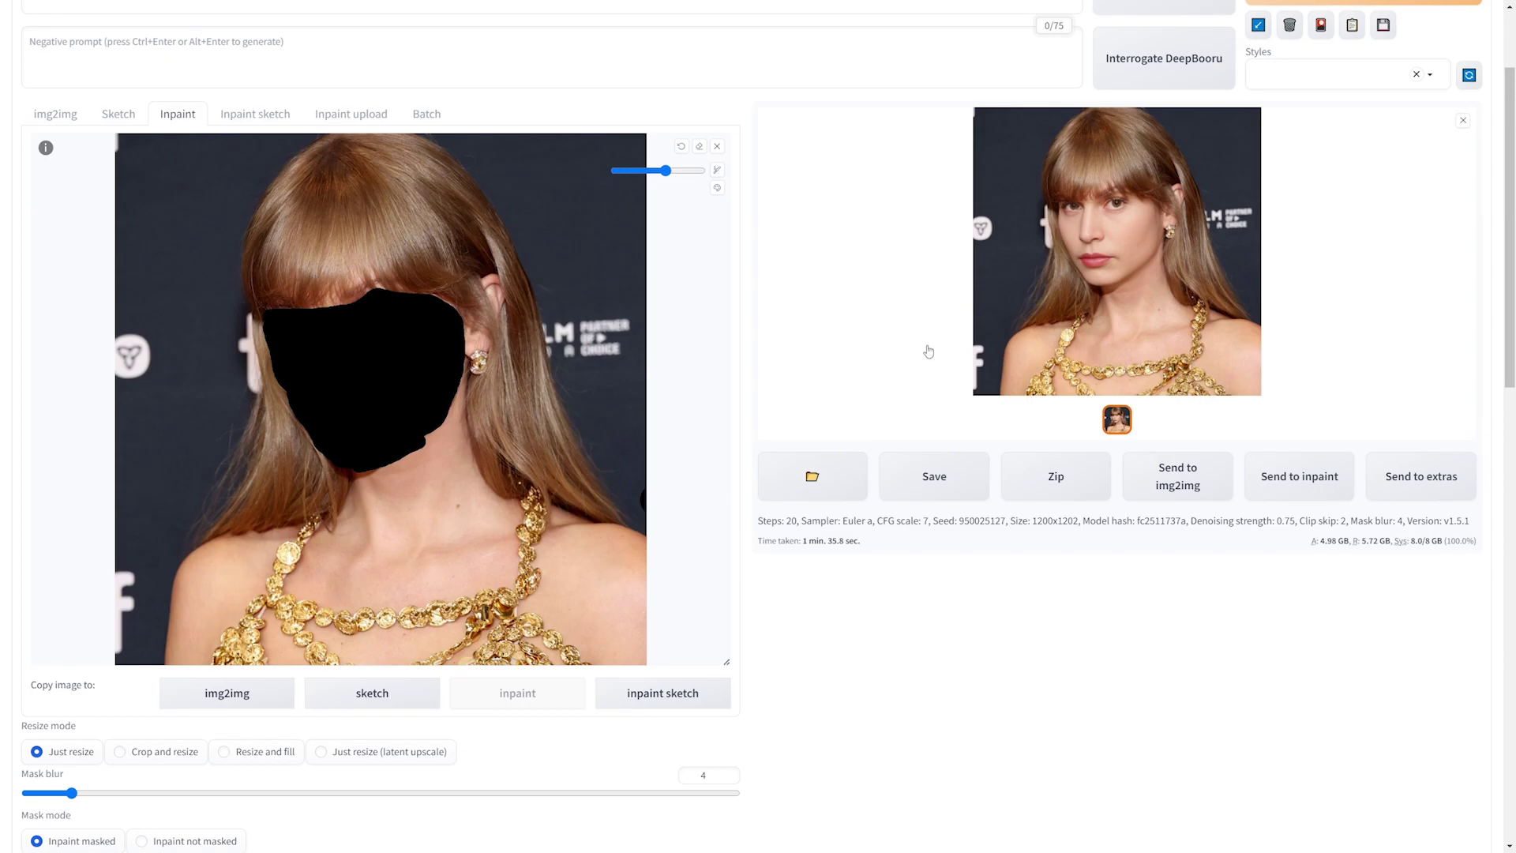
pyautogui.scroll(-12, 550, 606)
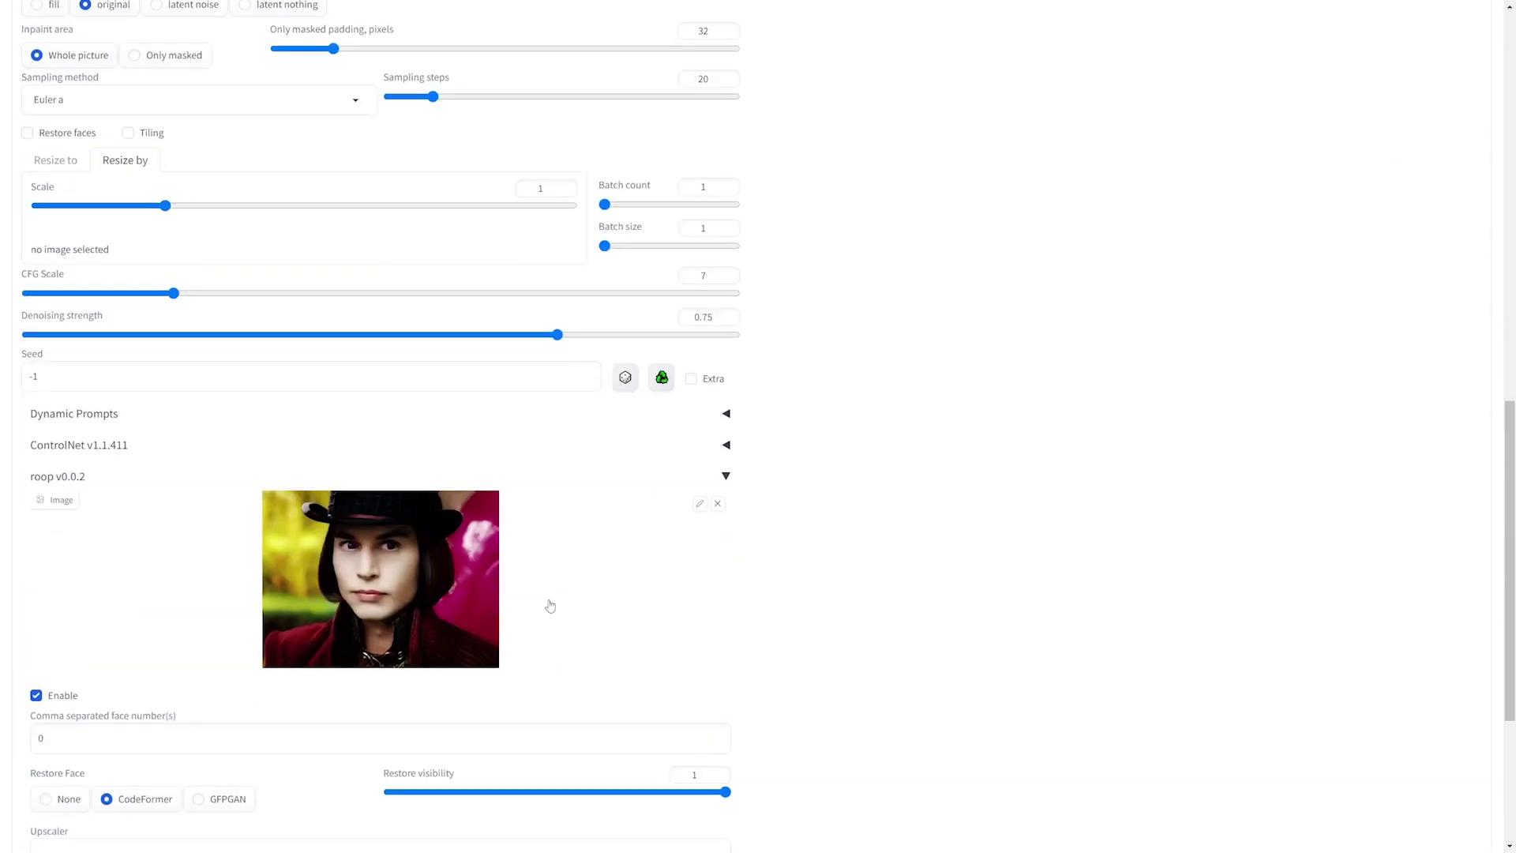
pyautogui.scroll(14, 553, 584)
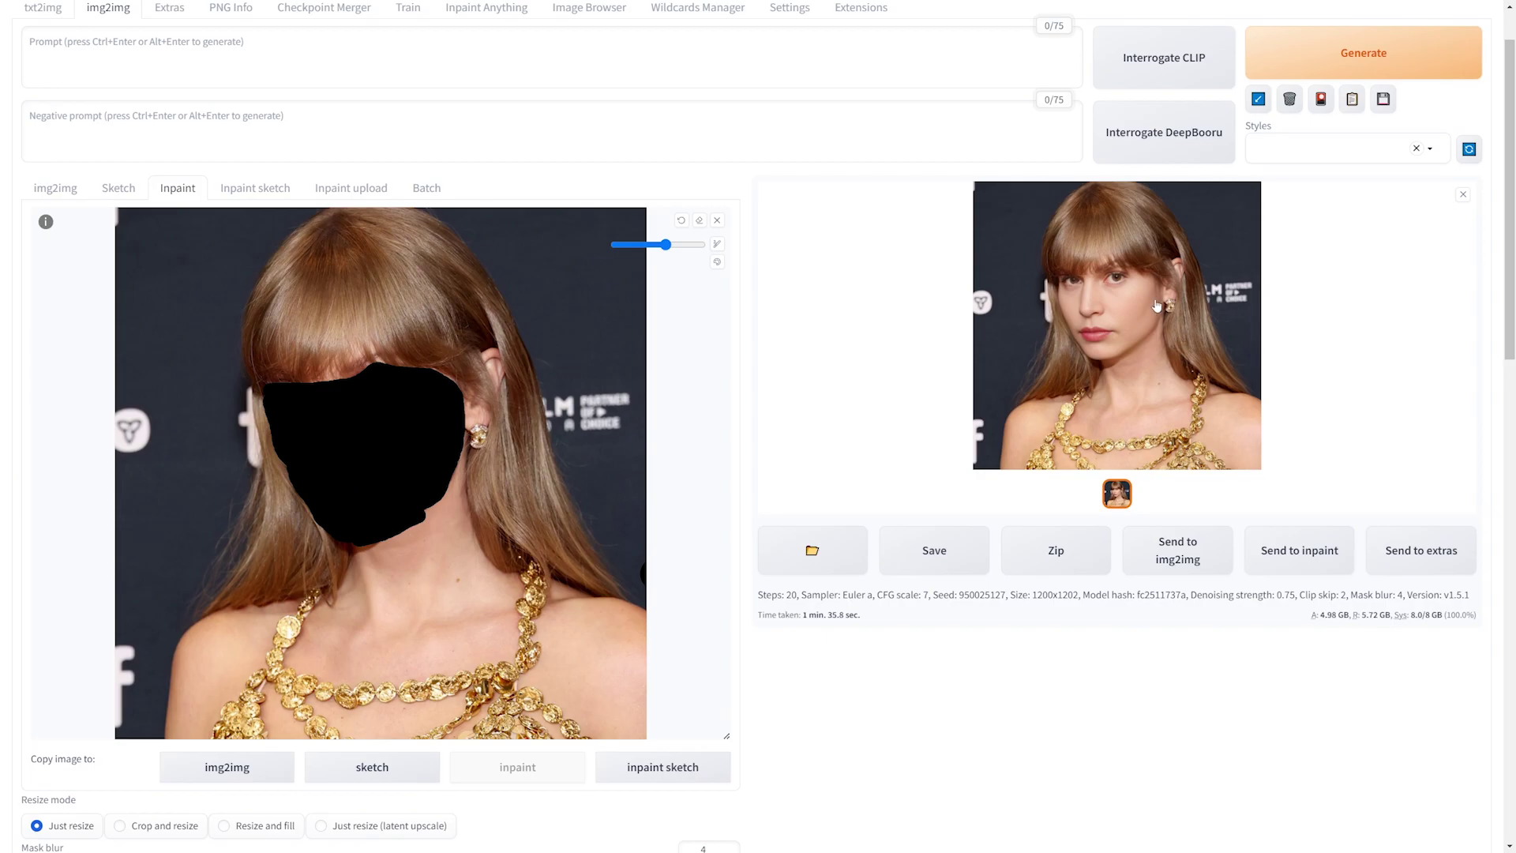
# Replace the photo with the anime girl portrait and mask her face.
pyautogui.click(718, 220)
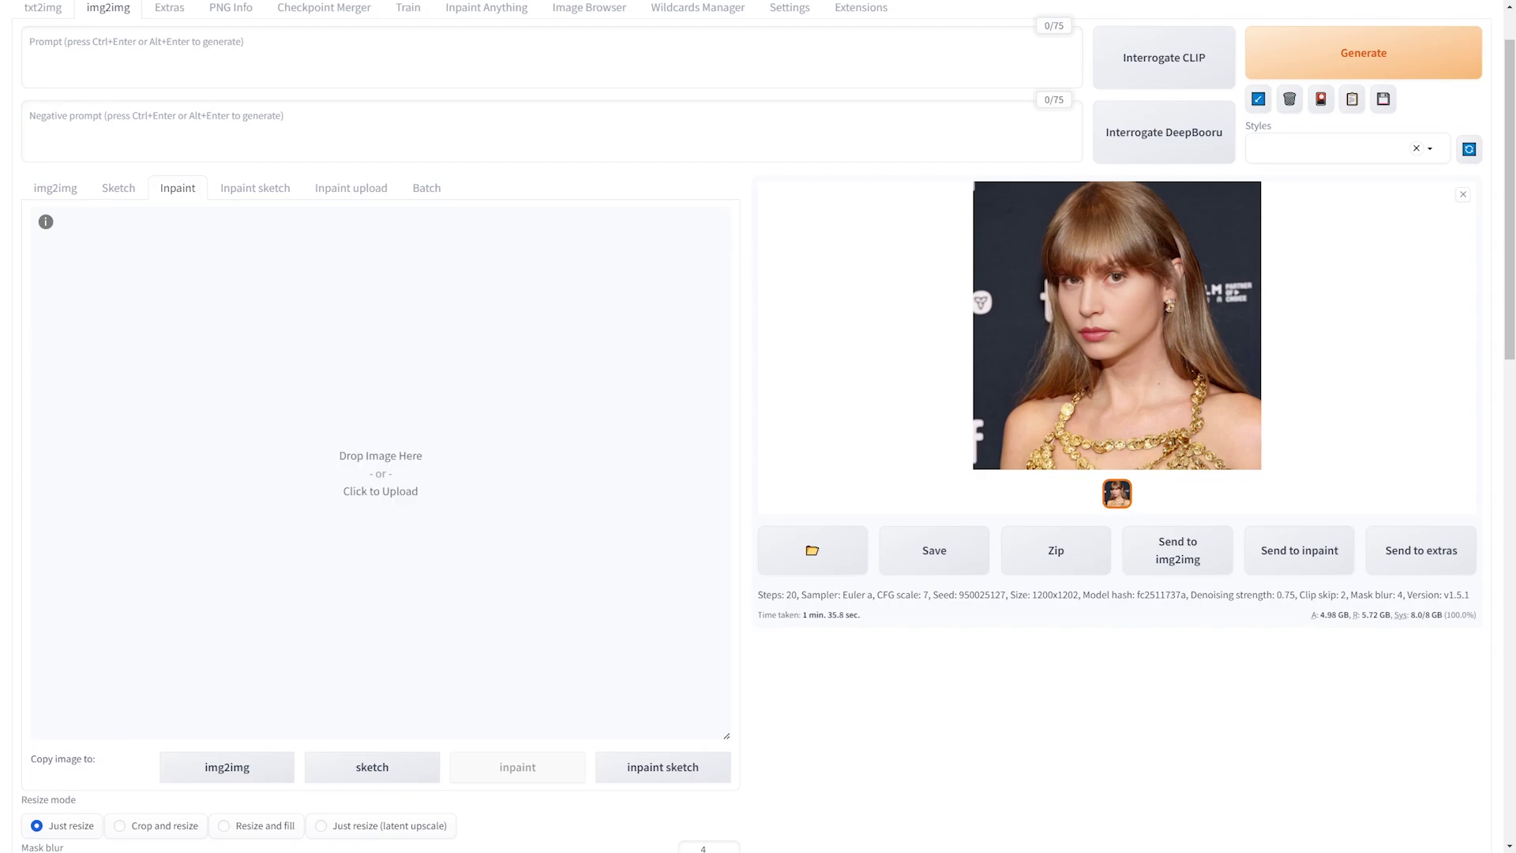
pyautogui.moveTo(563, 426)
pyautogui.mouseDown()
pyautogui.moveTo(569, 457)
pyautogui.moveTo(559, 440)
pyautogui.mouseUp()
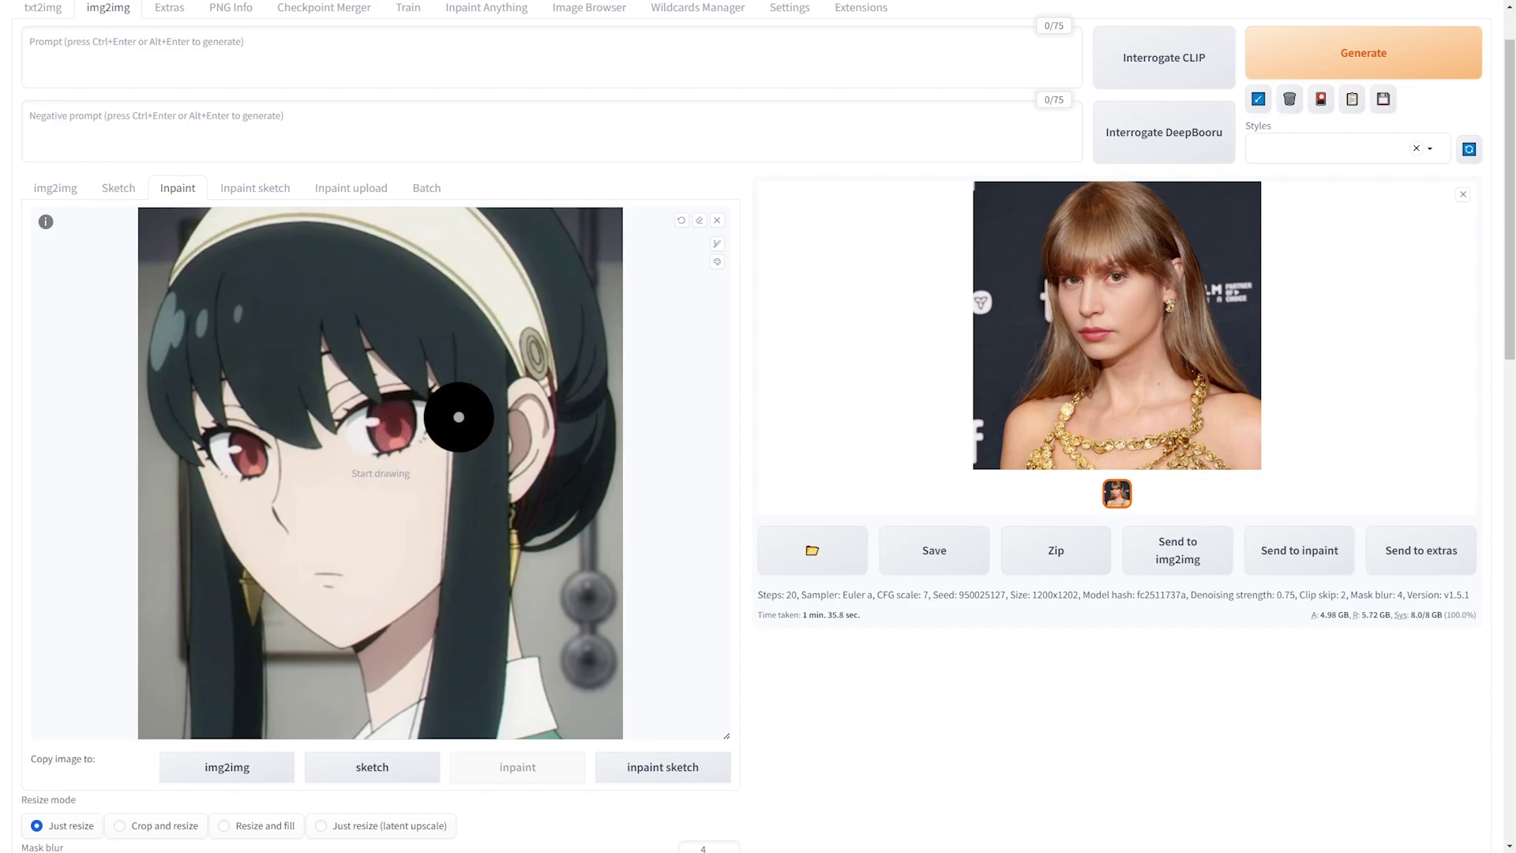
pyautogui.moveTo(361, 417)
pyautogui.mouseDown()
pyautogui.moveTo(430, 421)
pyautogui.moveTo(426, 561)
pyautogui.moveTo(347, 634)
pyautogui.moveTo(245, 537)
pyautogui.moveTo(204, 442)
pyautogui.moveTo(246, 431)
pyautogui.moveTo(263, 454)
pyautogui.moveTo(328, 474)
pyautogui.moveTo(367, 458)
pyautogui.moveTo(401, 557)
pyautogui.moveTo(333, 596)
pyautogui.moveTo(251, 496)
pyautogui.mouseUp()
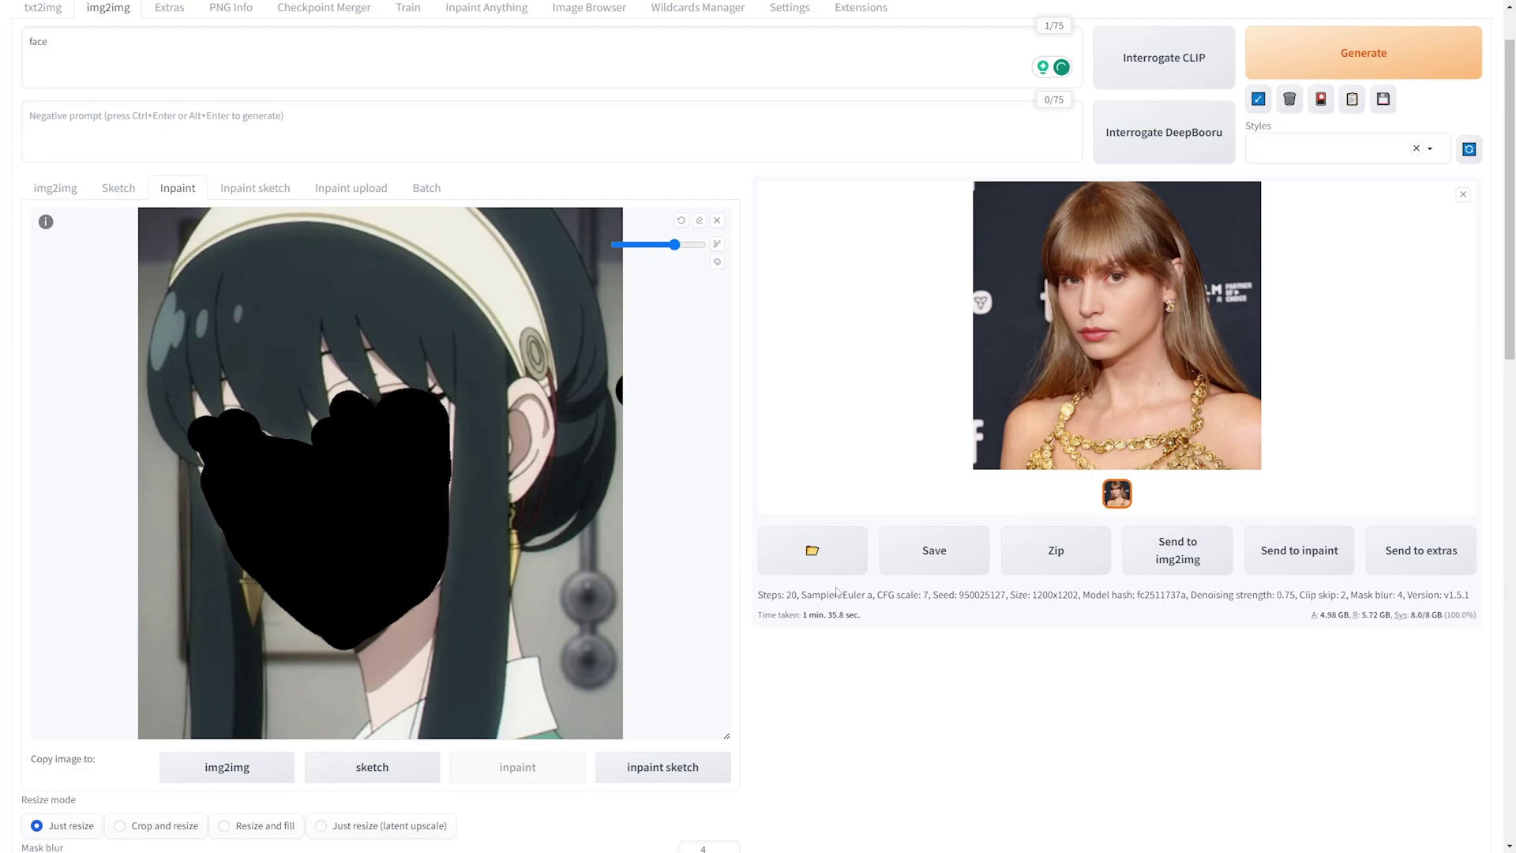
# Generate the anime face swap, a 509×559 result with seed 89595576.
pyautogui.scroll(-12, 837, 592)
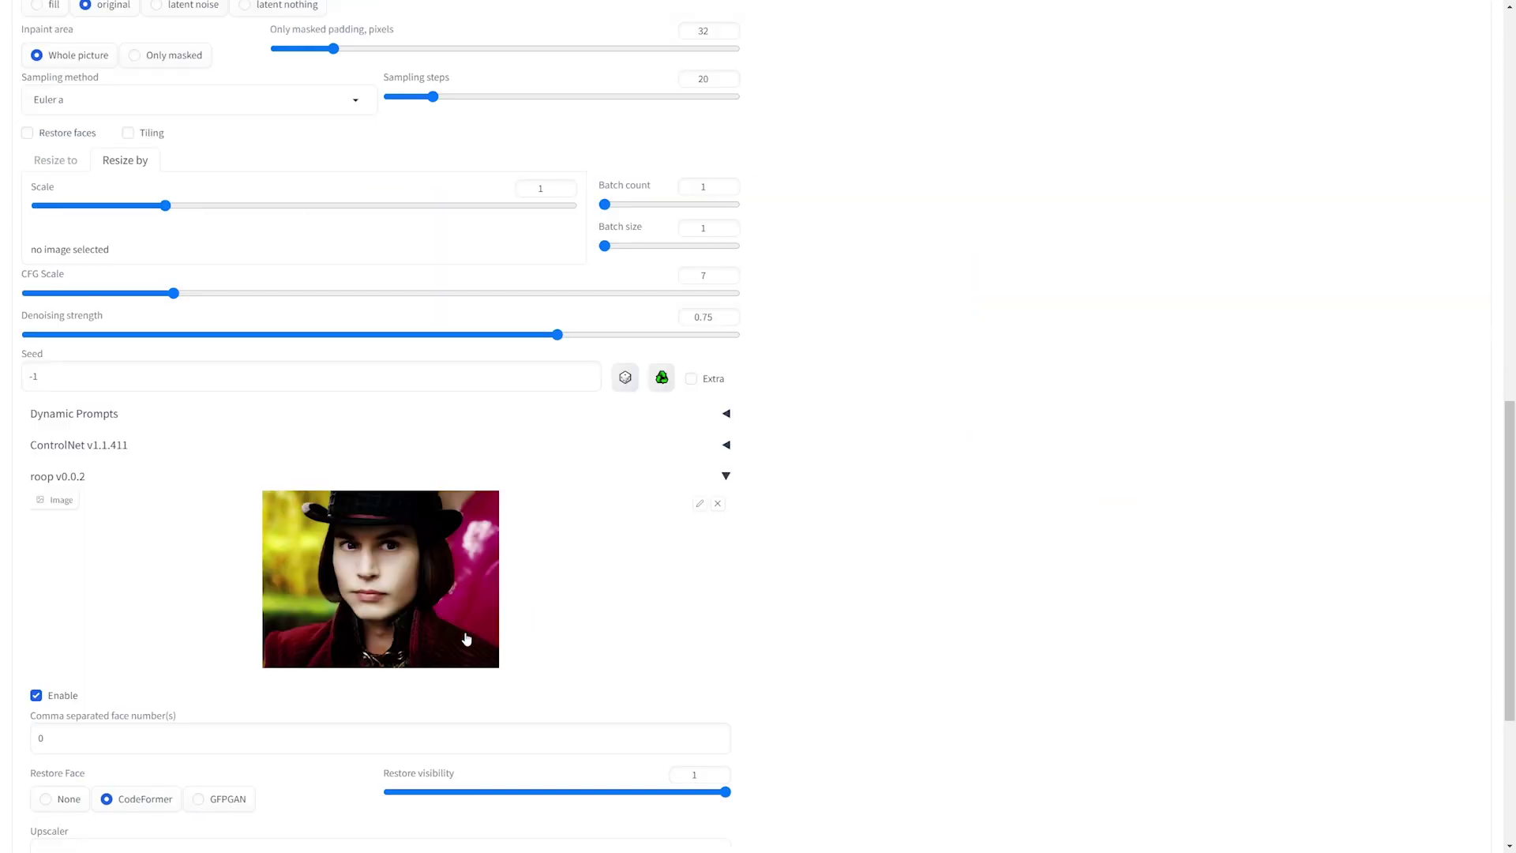
pyautogui.scroll(7, 899, 597)
pyautogui.scroll(6, 899, 598)
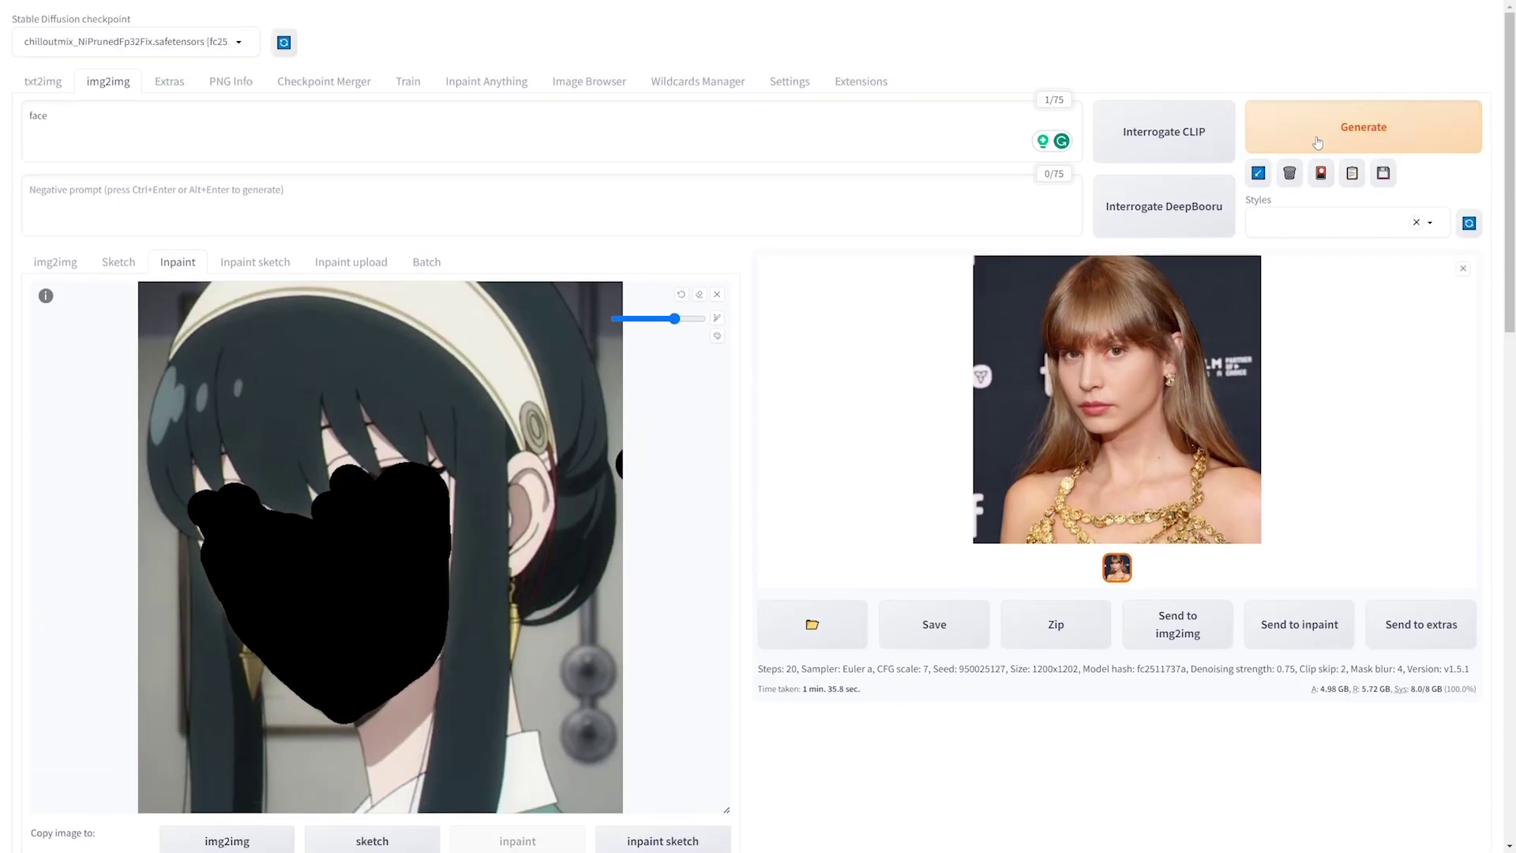
pyautogui.click(1317, 134)
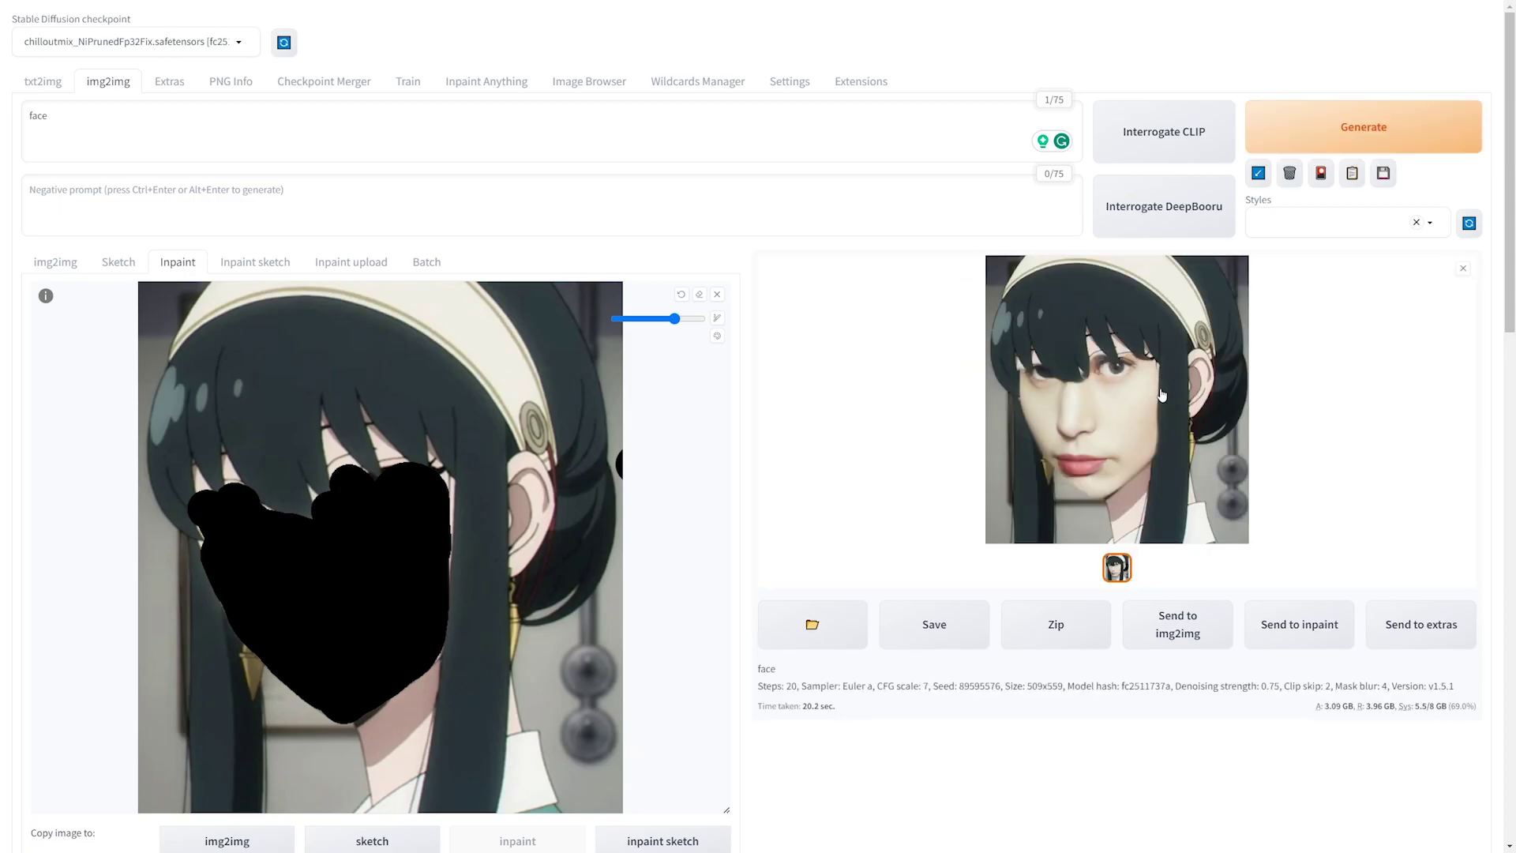
pyautogui.click(1154, 424)
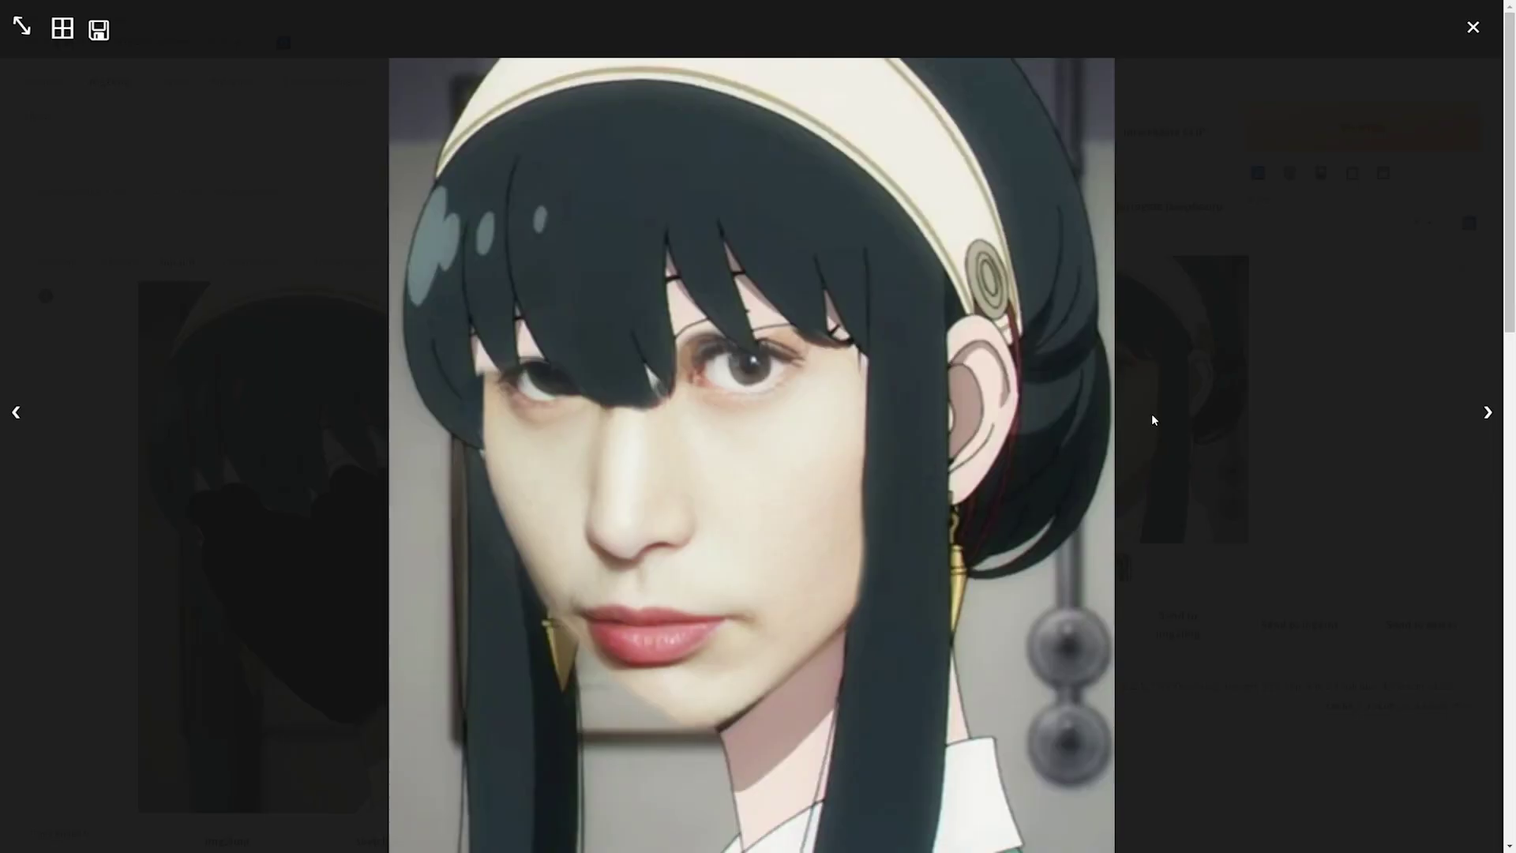
pyautogui.click(1154, 416)
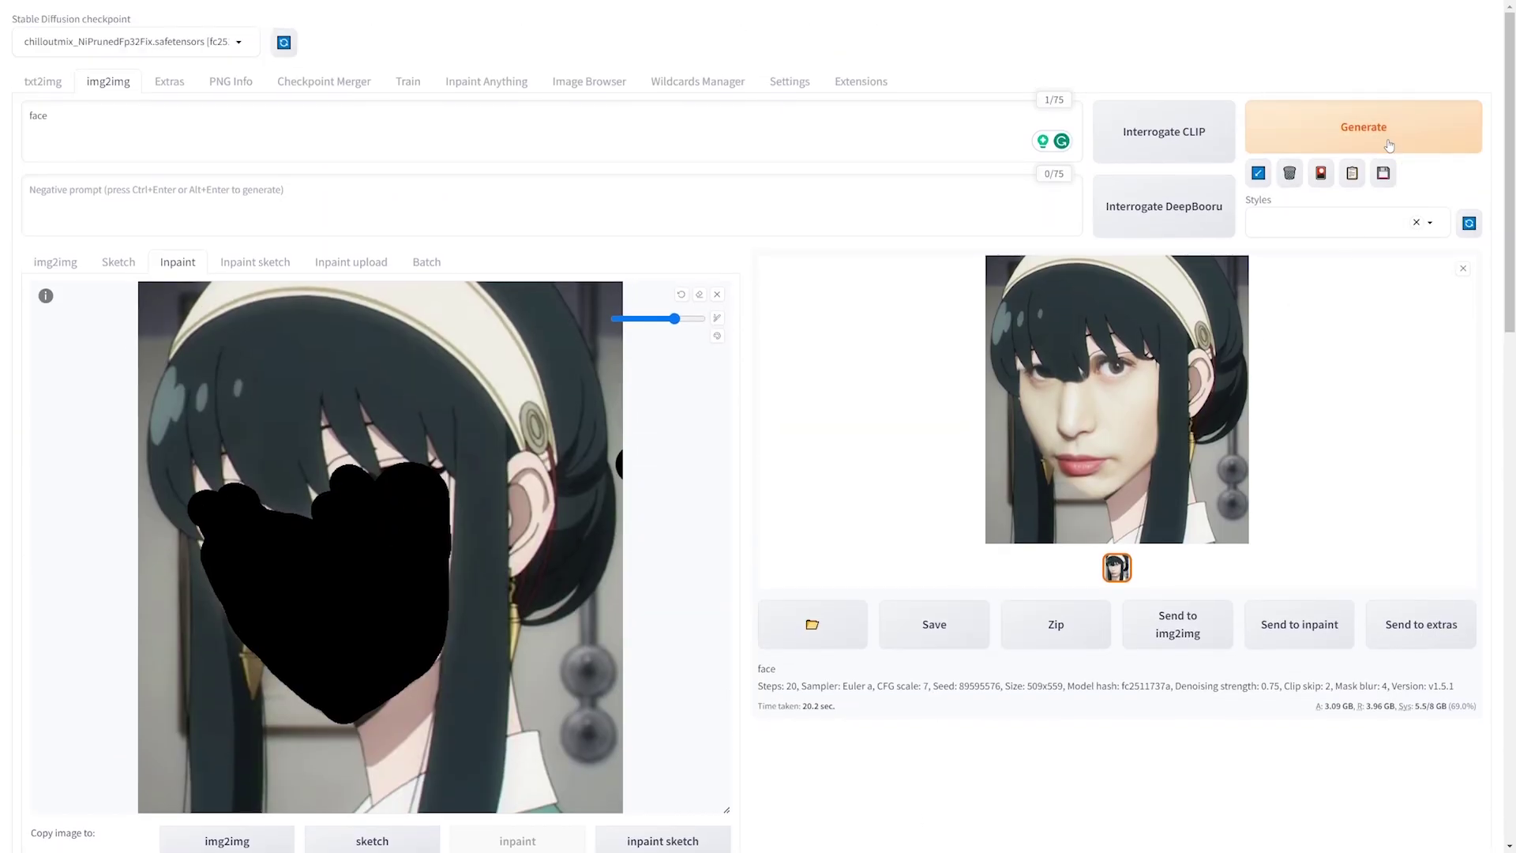
pyautogui.click(1390, 146)
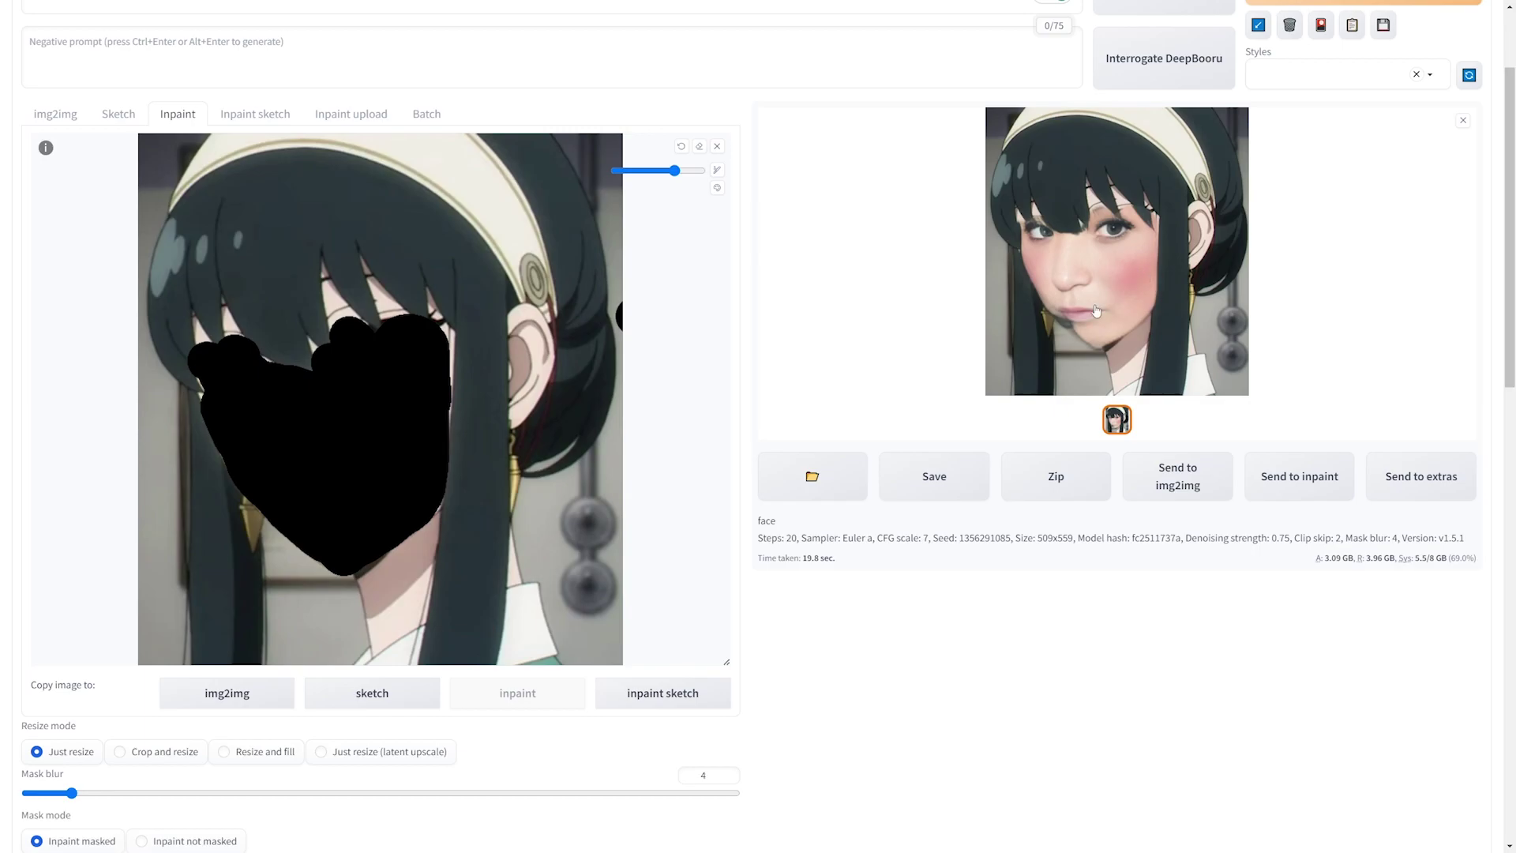
# Clear the face mask from the anime image on the inpaint canvas.
pyautogui.scroll(-12, 1098, 307)
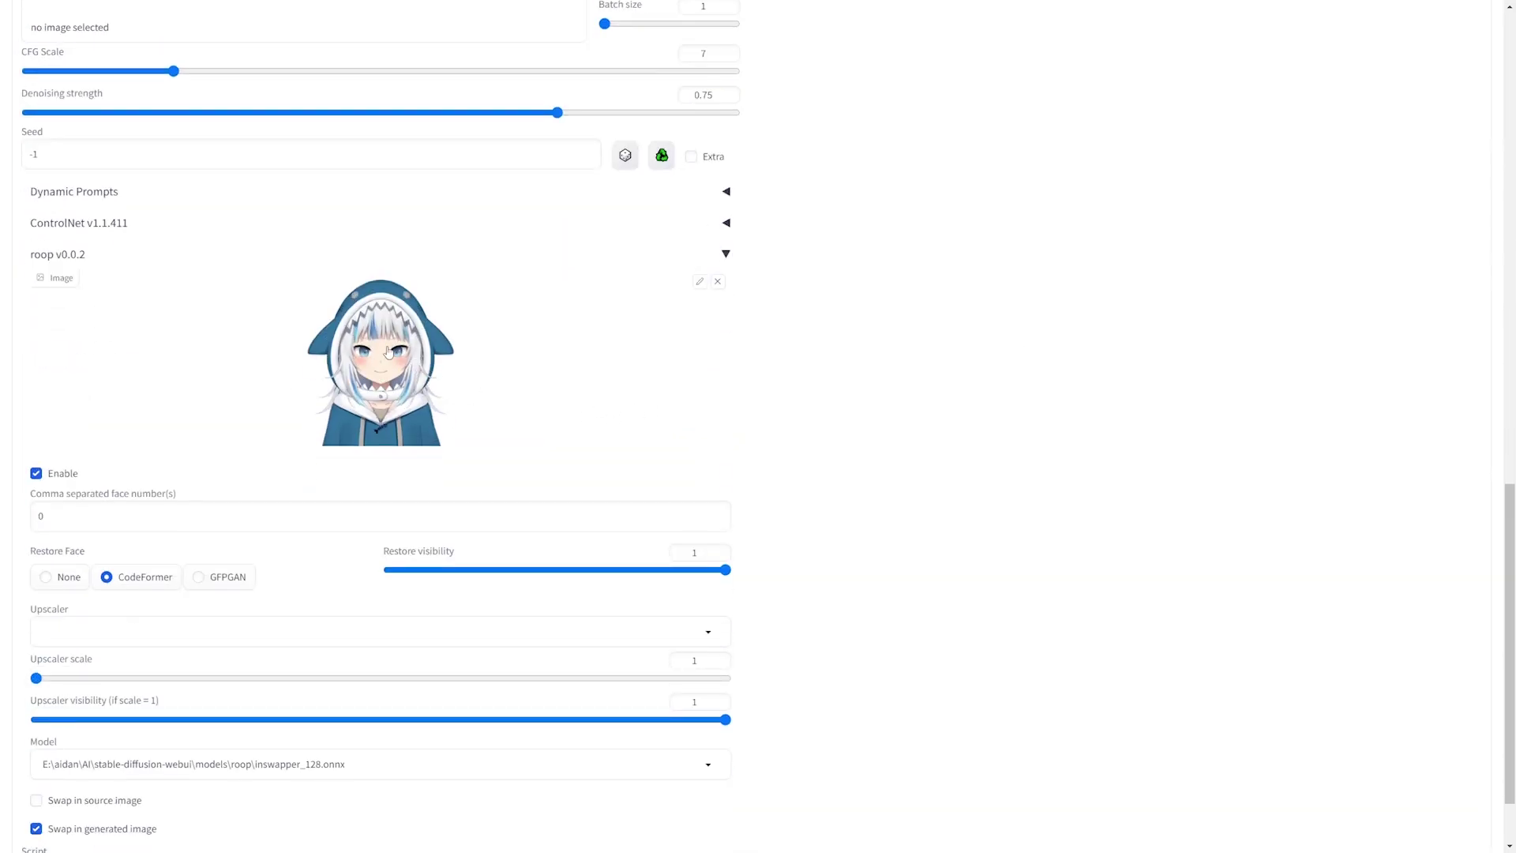
pyautogui.scroll(12, 1058, 371)
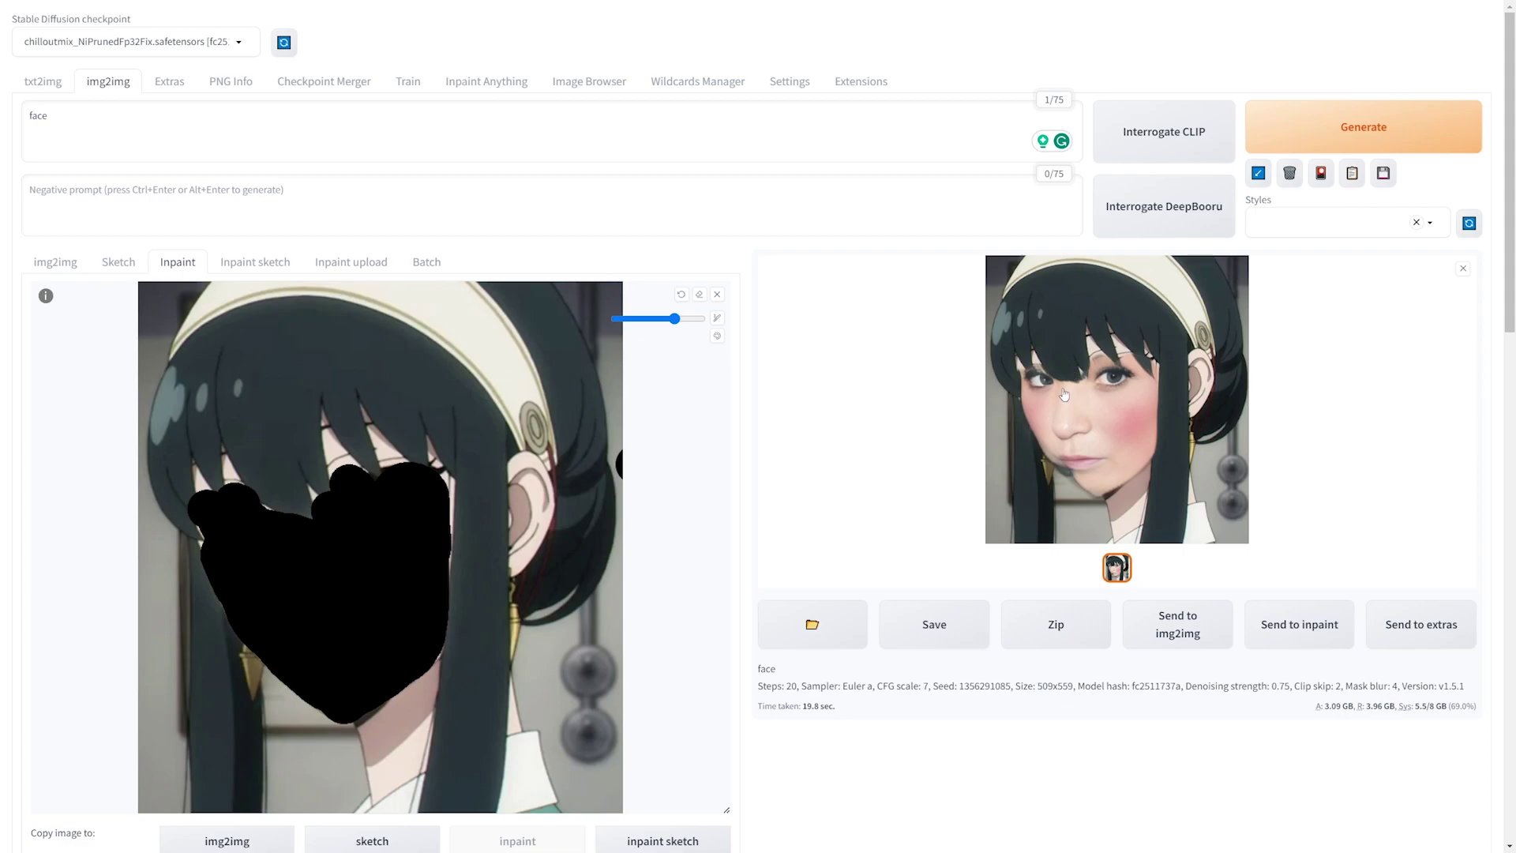
pyautogui.click(699, 294)
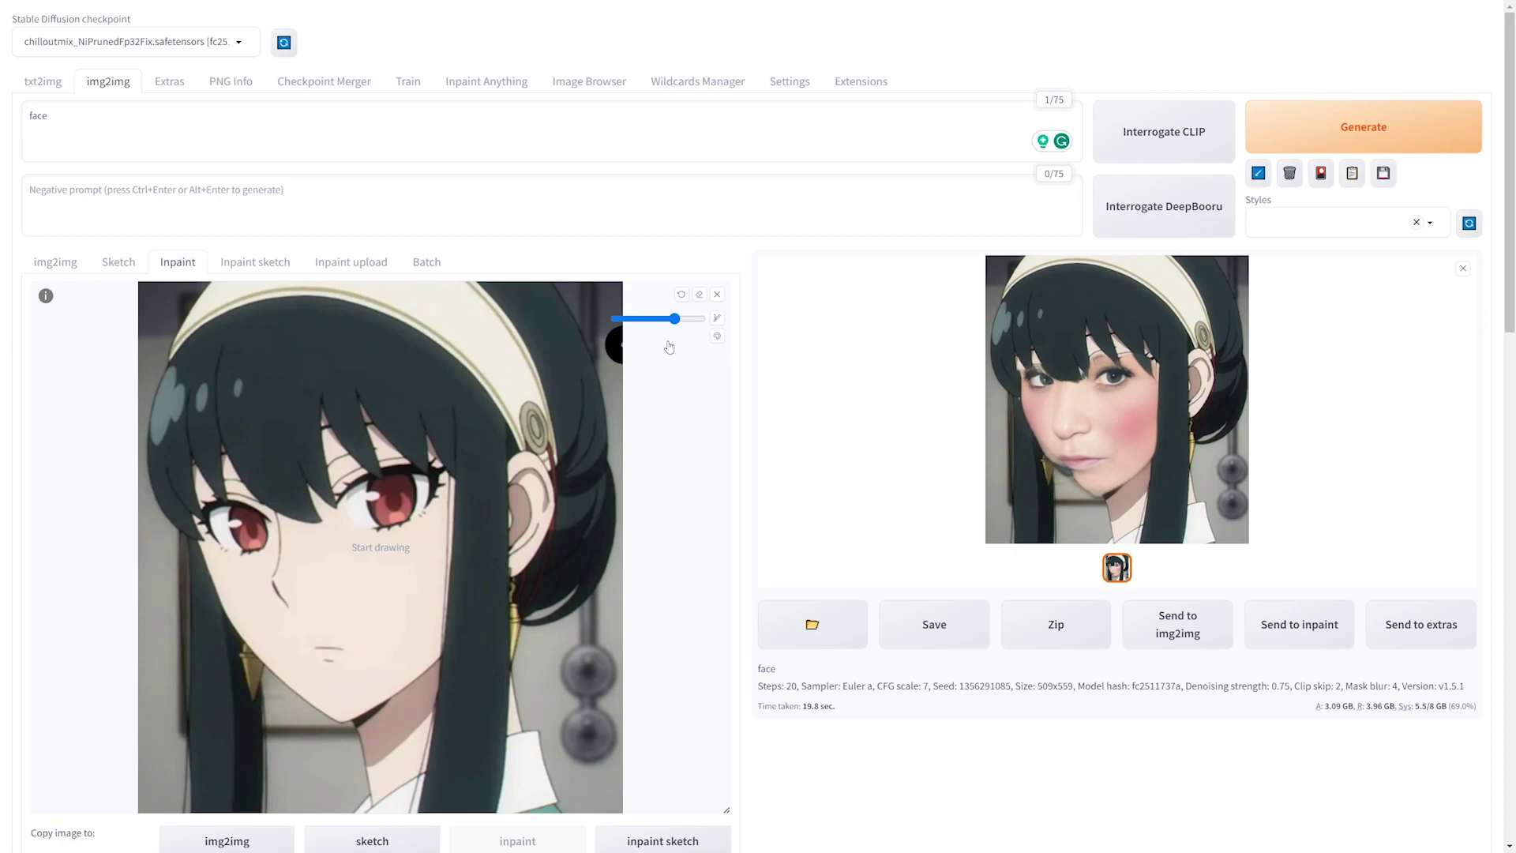
# Go back to txt2img to show the earlier woman headshot and empty roop slot.
pyautogui.click(70, 84)
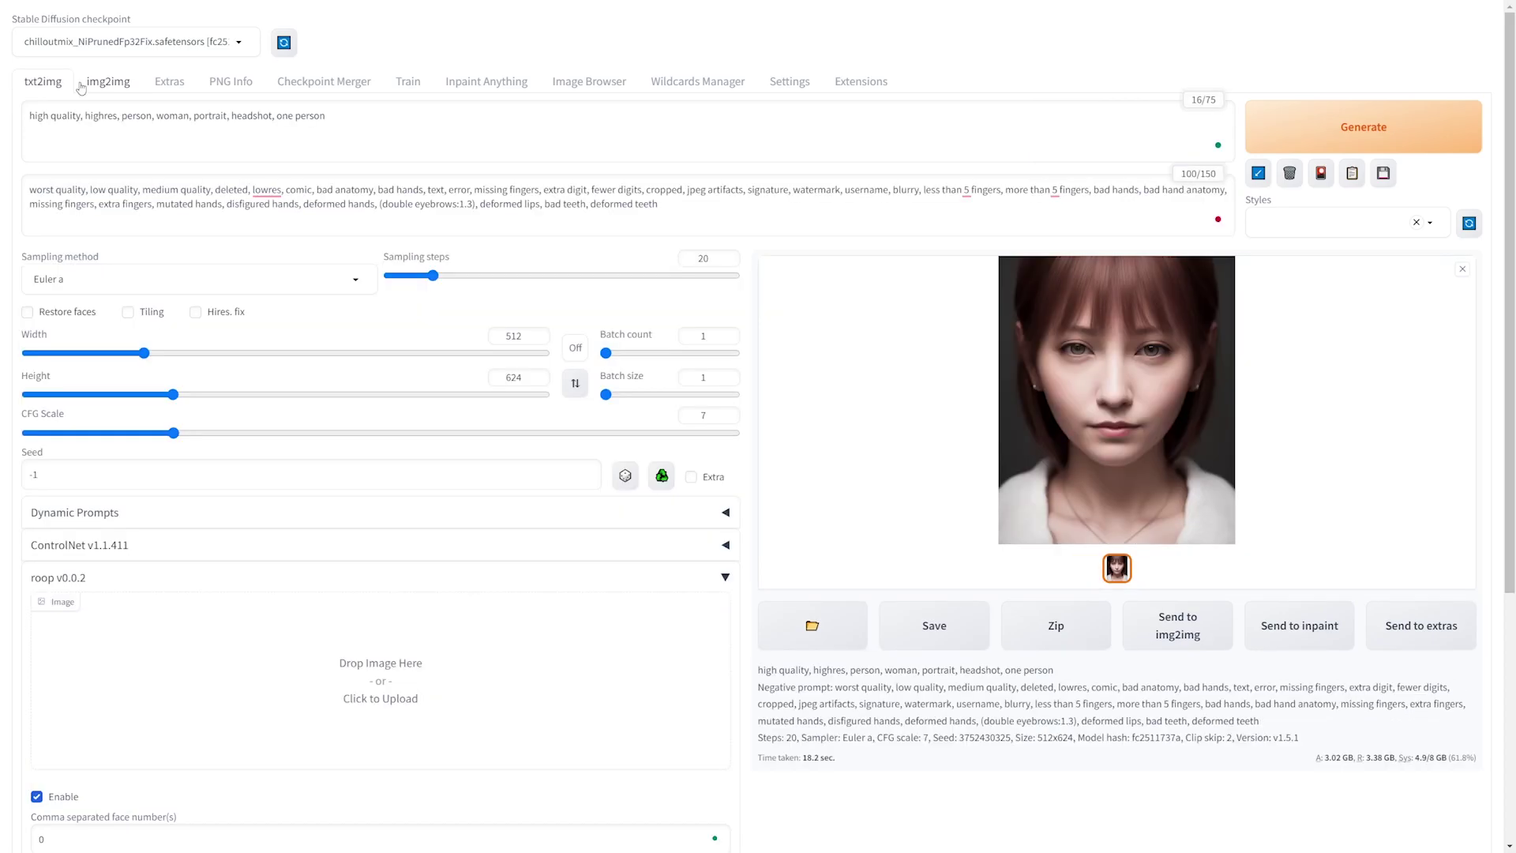